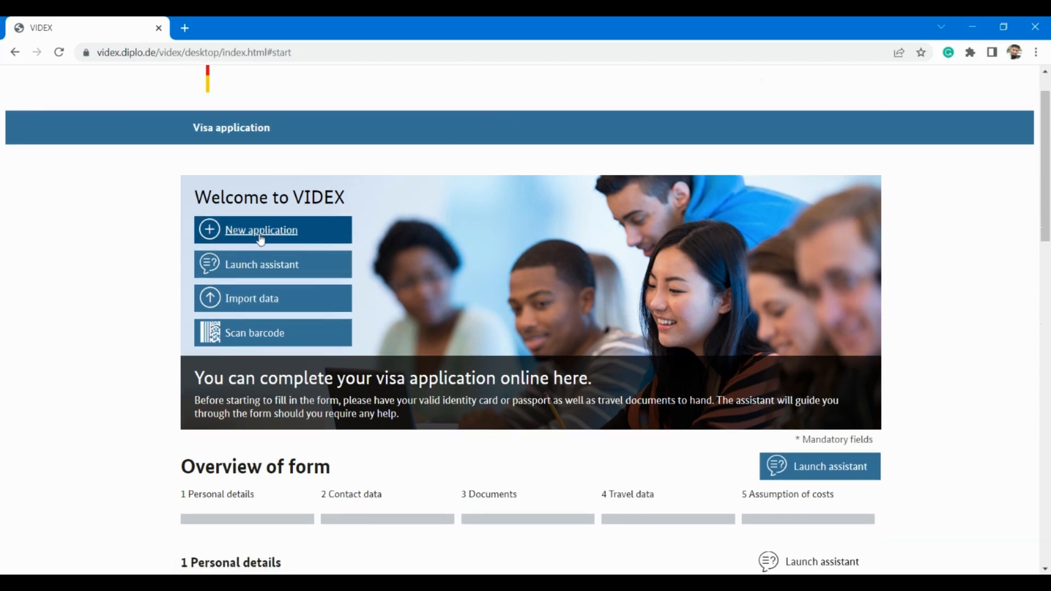
Step: Start a new visa application and scroll through the empty Applicant's personal data form
{"action": "left_click", "coordinate": [294, 235]}
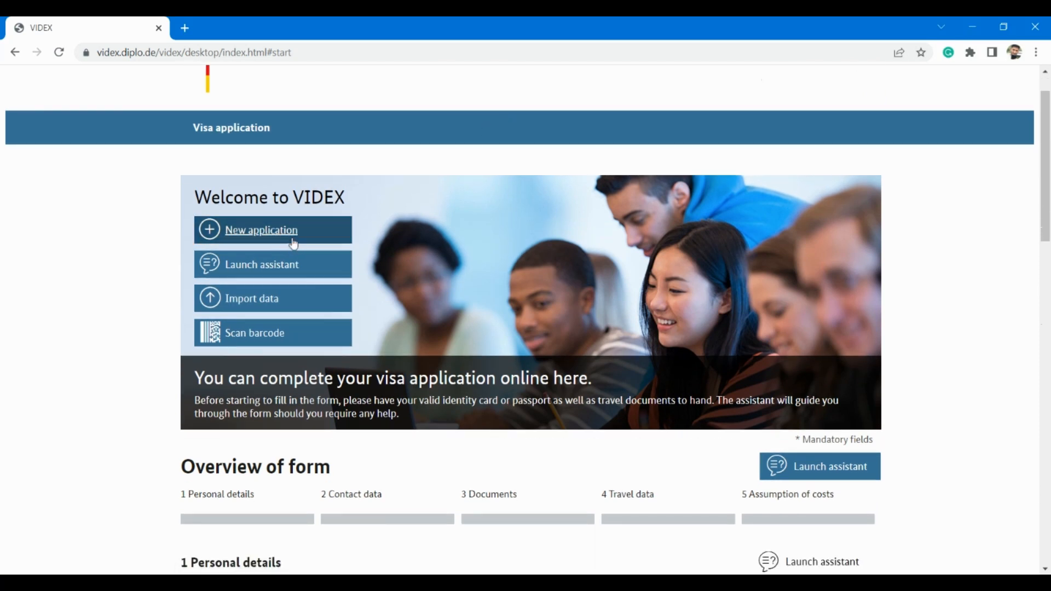
{"action": "scroll", "coordinate": [322, 277], "scroll_direction": "down", "scroll_amount": 1}
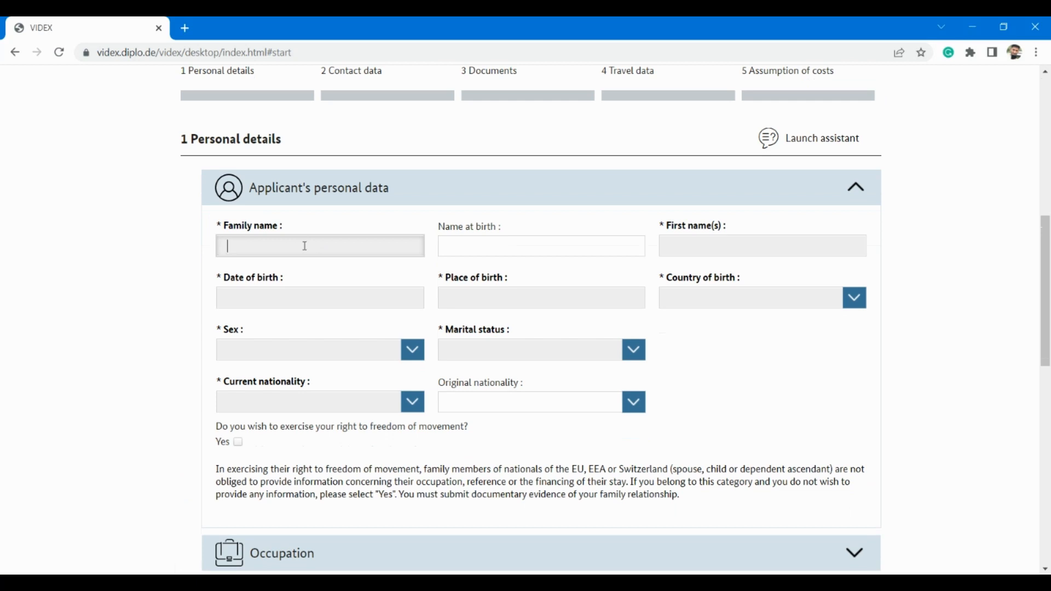
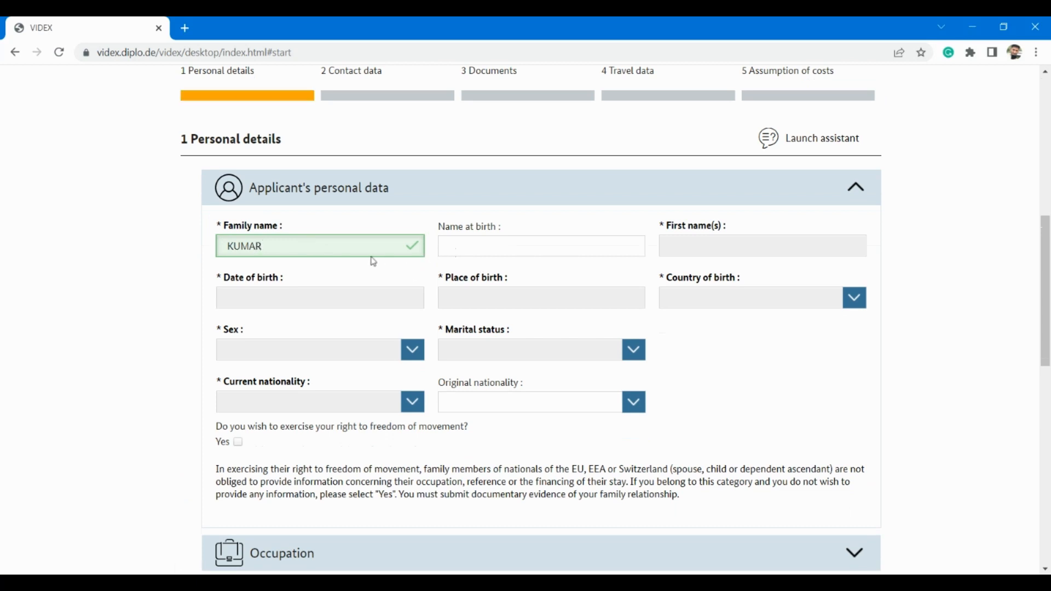
Step: Enter the applicant's family name and first name
{"action": "left_click", "coordinate": [736, 250]}
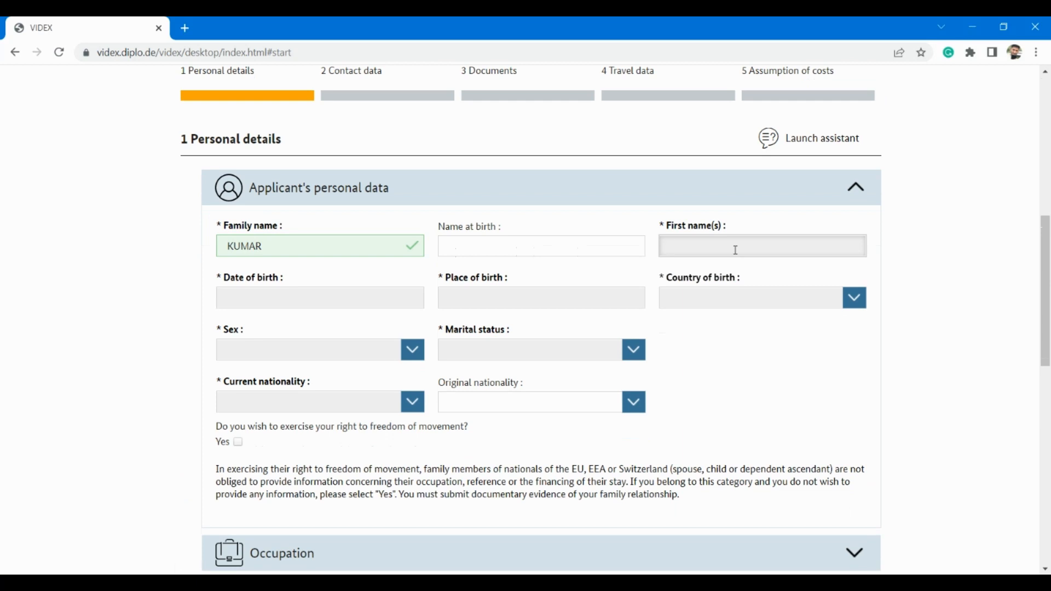
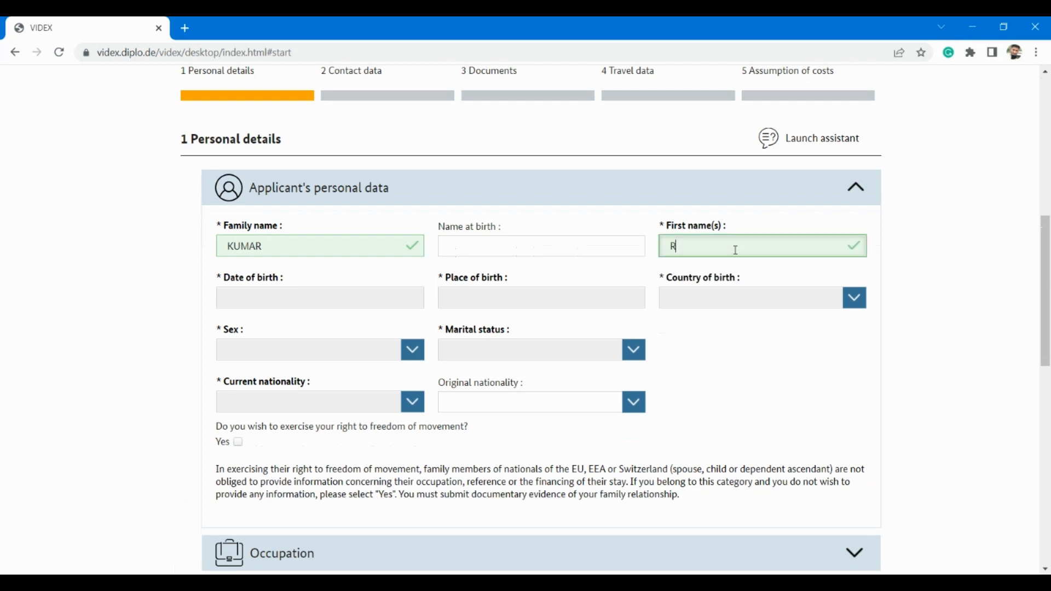
{"action": "left_click", "coordinate": [253, 310]}
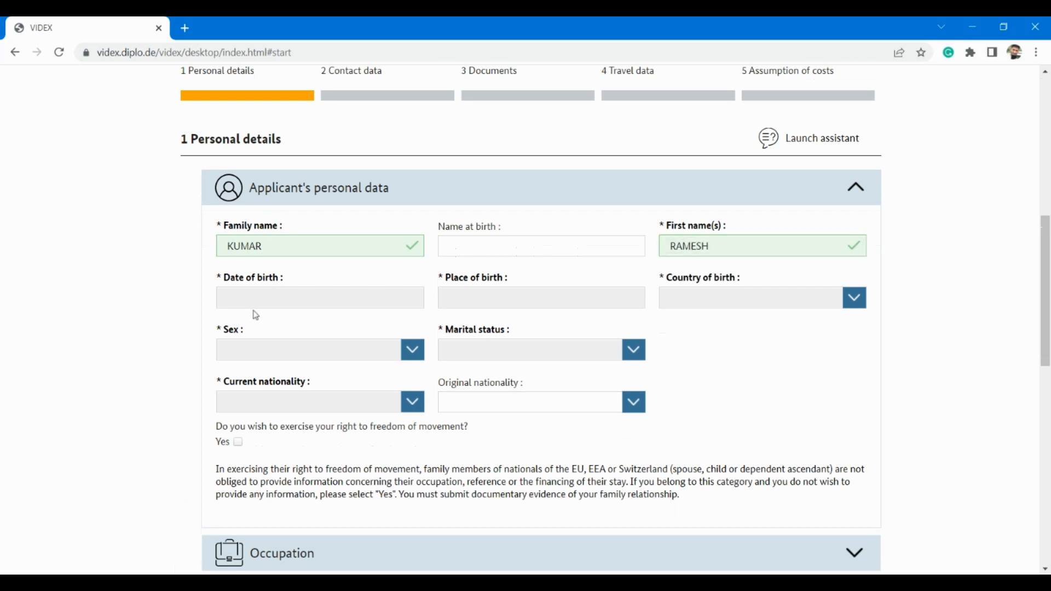
{"action": "left_click", "coordinate": [253, 301]}
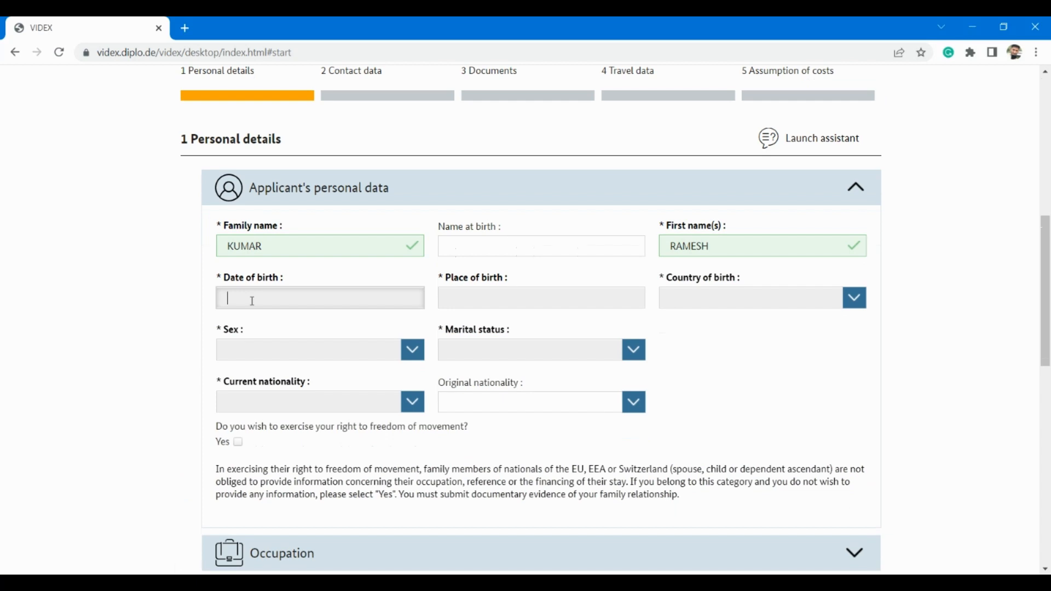
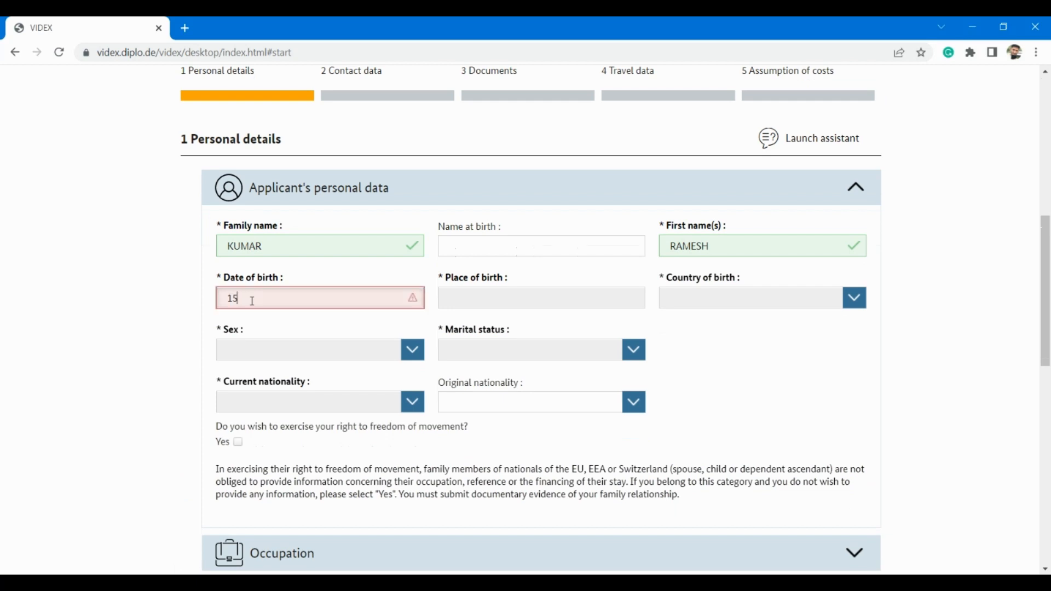
{"action": "left_click", "coordinate": [480, 305]}
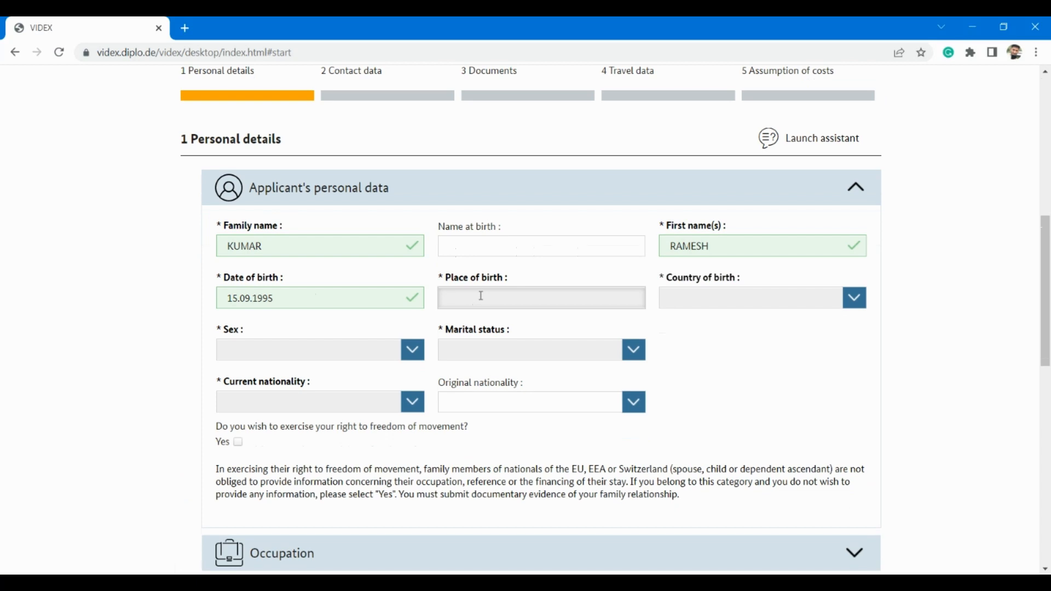
{"action": "type", "text": "DELjI"}
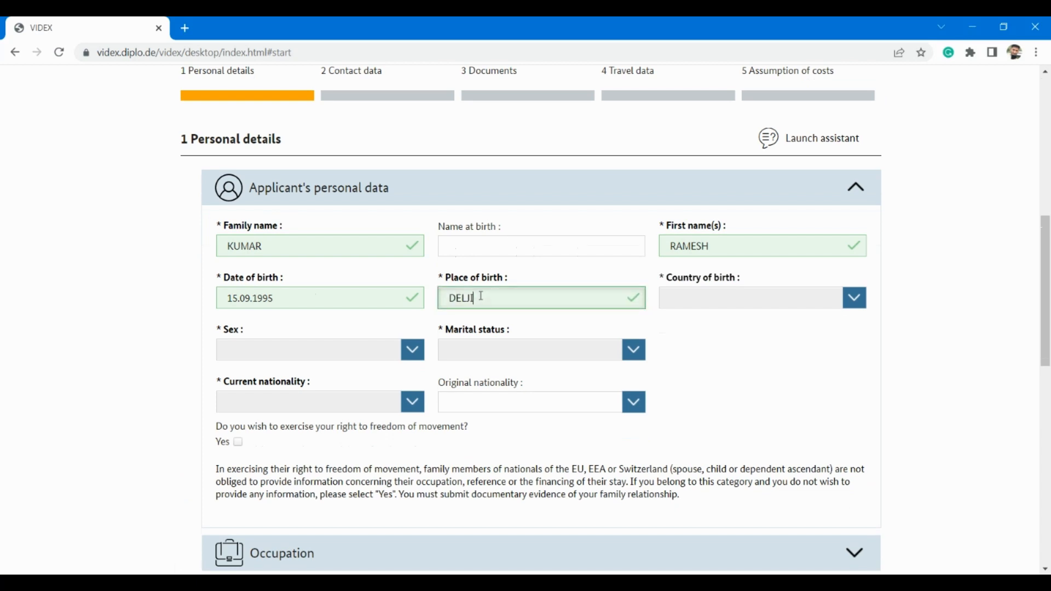
{"action": "key", "text": "BackSpace"}
{"action": "key", "text": "BackSpace"}
{"action": "type", "text": "HI"}
{"action": "type", "text": ",DEI"}
{"action": "type", "text": "HI"}
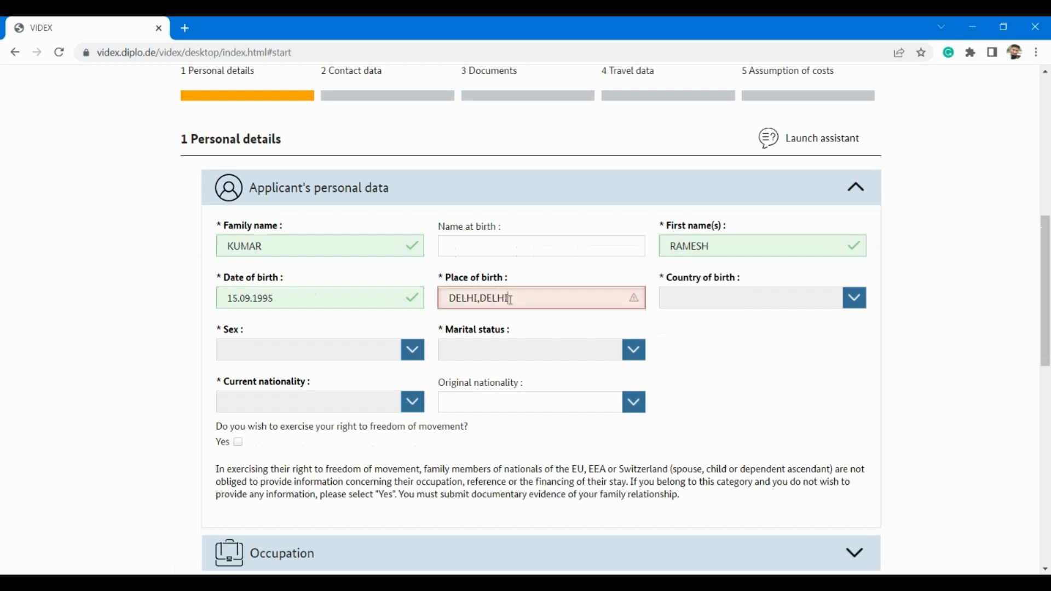
{"action": "key", "text": "BackSpace"}
{"action": "key", "text": "BackSpace"}
{"action": "key", "text": "BackSpace"}
{"action": "key", "text": "BackSpace"}
{"action": "key", "text": "BackSpace"}
{"action": "key", "text": "BackSpace"}
Step: Choose India as the country of birth
{"action": "left_click", "coordinate": [761, 296]}
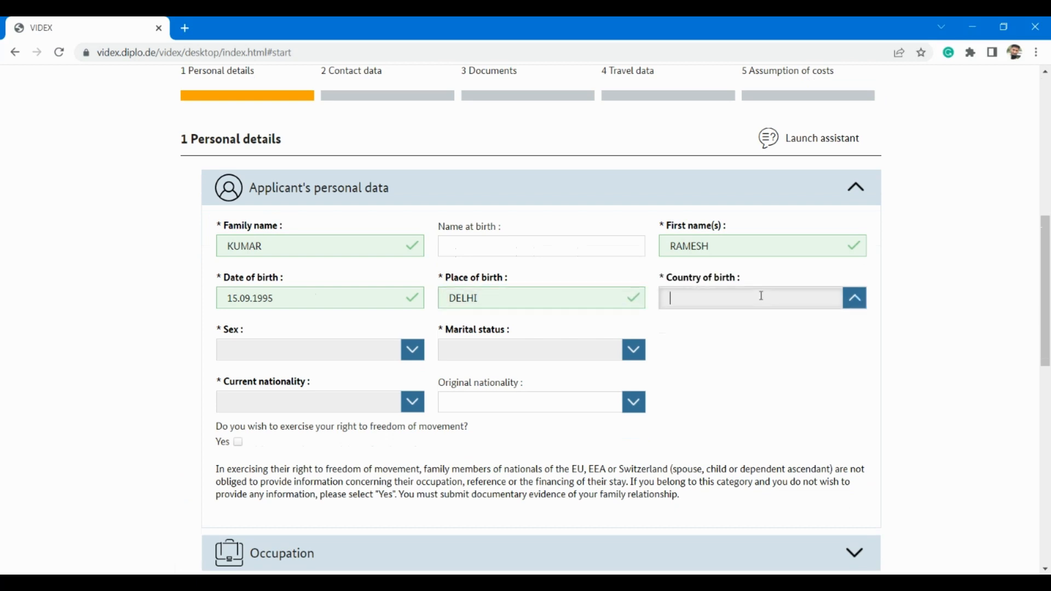
{"action": "type", "text": "I"}
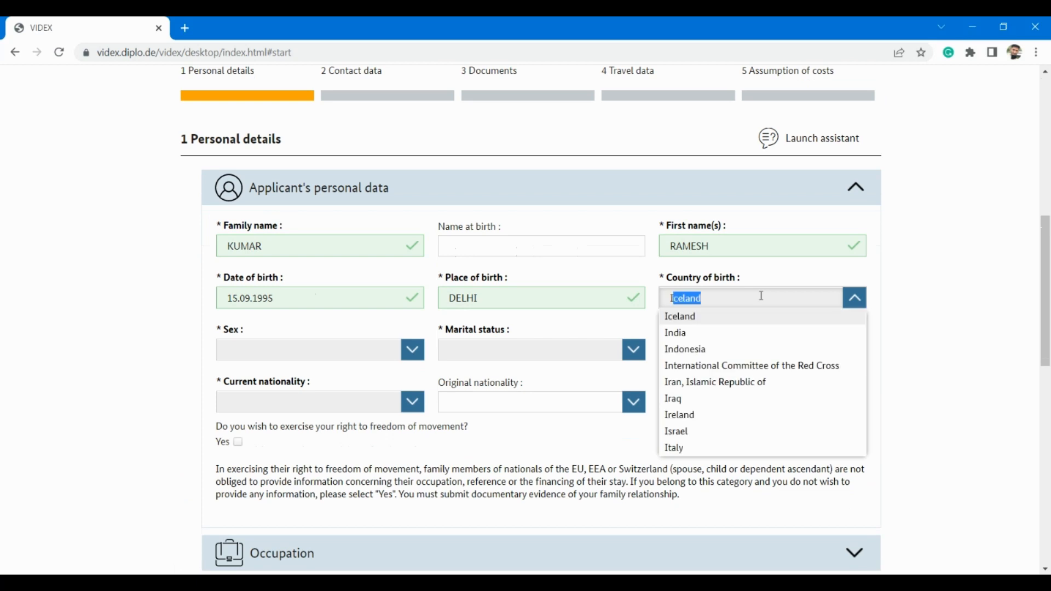
{"action": "type", "text": "ndia"}
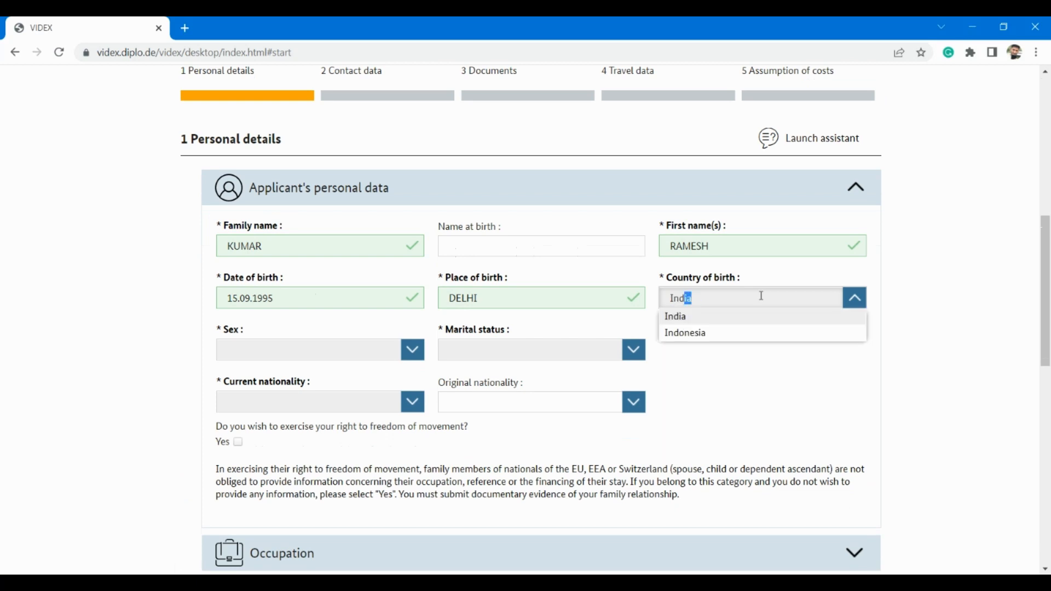
{"action": "left_click", "coordinate": [705, 322]}
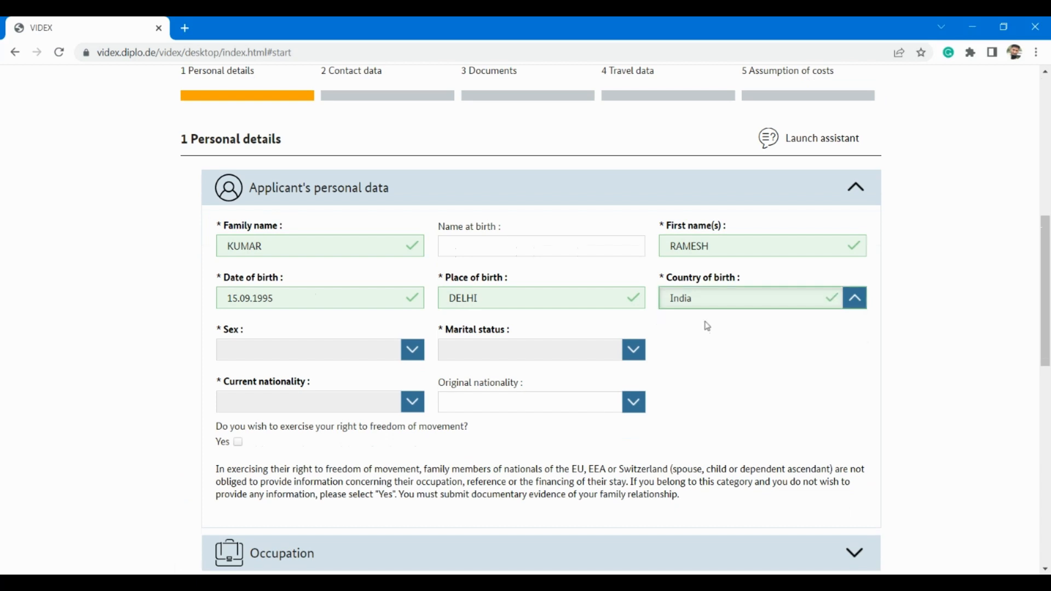
Step: Set the applicant's sex to Male and marital status to Single
{"action": "left_click", "coordinate": [421, 356]}
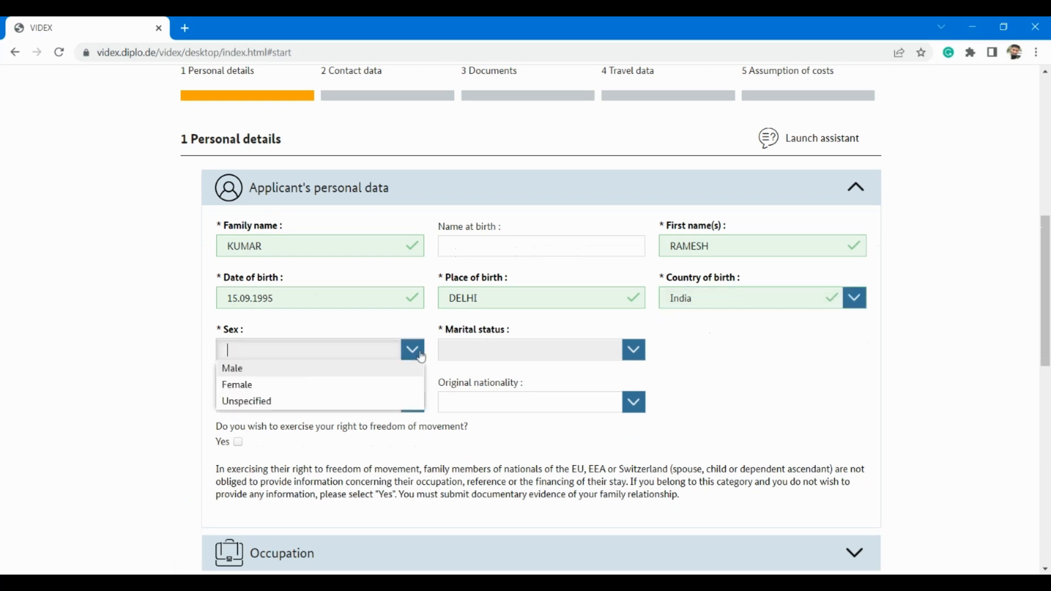
{"action": "left_click", "coordinate": [239, 376]}
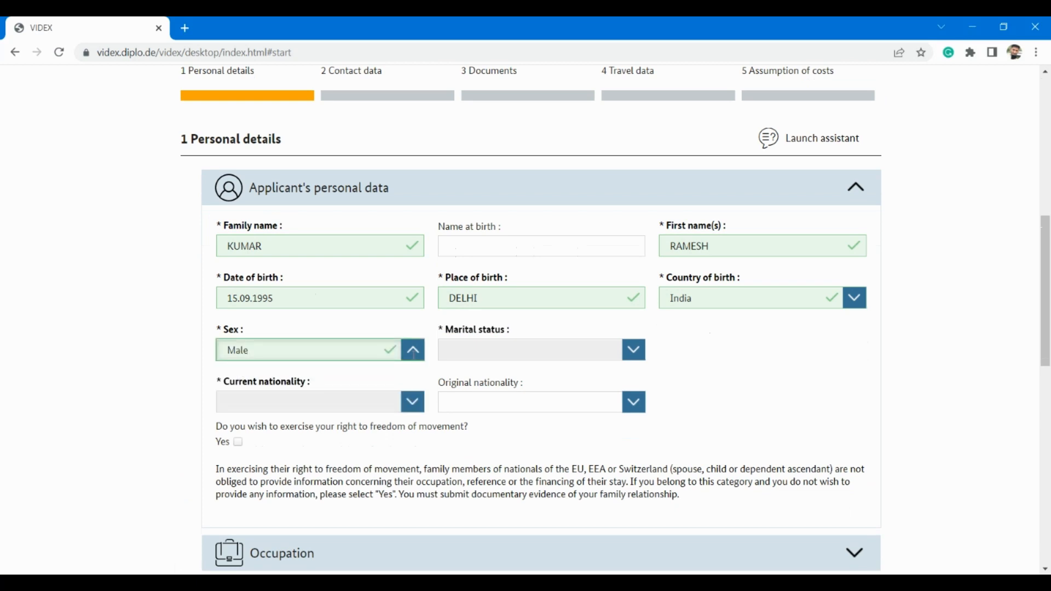
{"action": "left_click", "coordinate": [637, 357]}
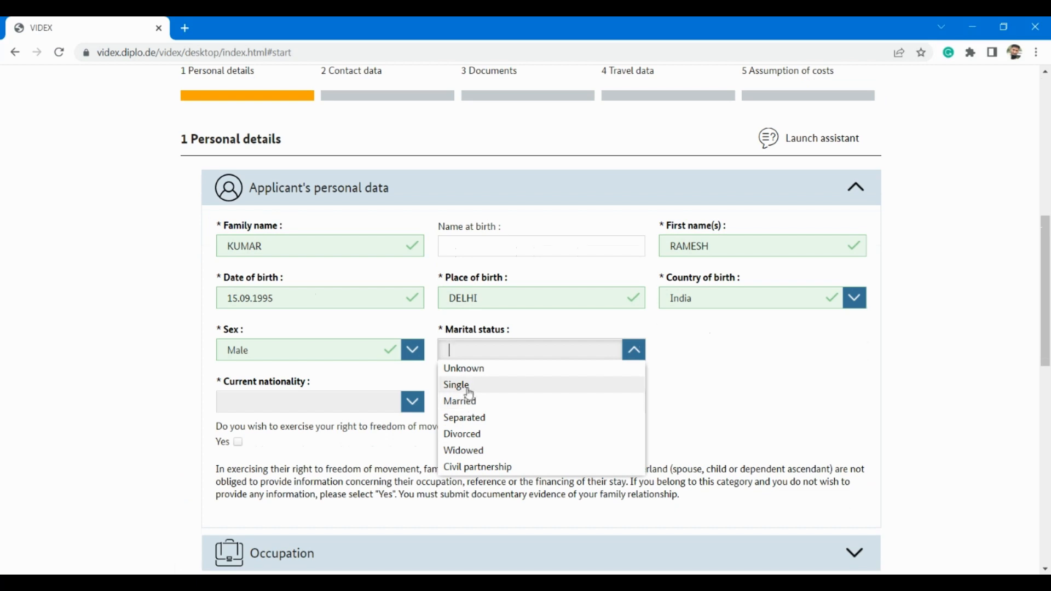
{"action": "left_click", "coordinate": [469, 393]}
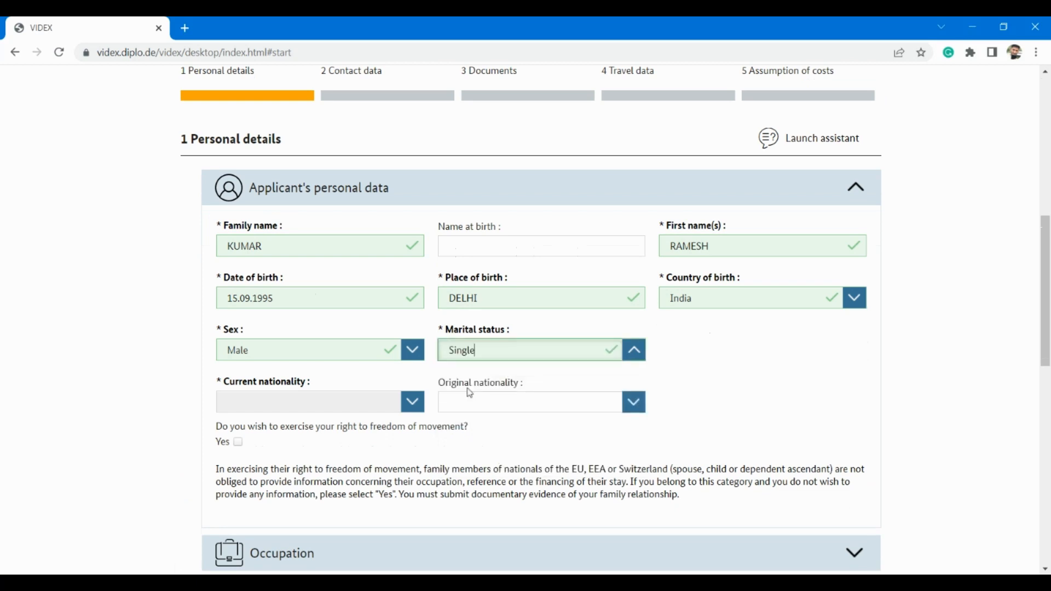
Step: Choose India as both current and original nationality
{"action": "left_click", "coordinate": [363, 403]}
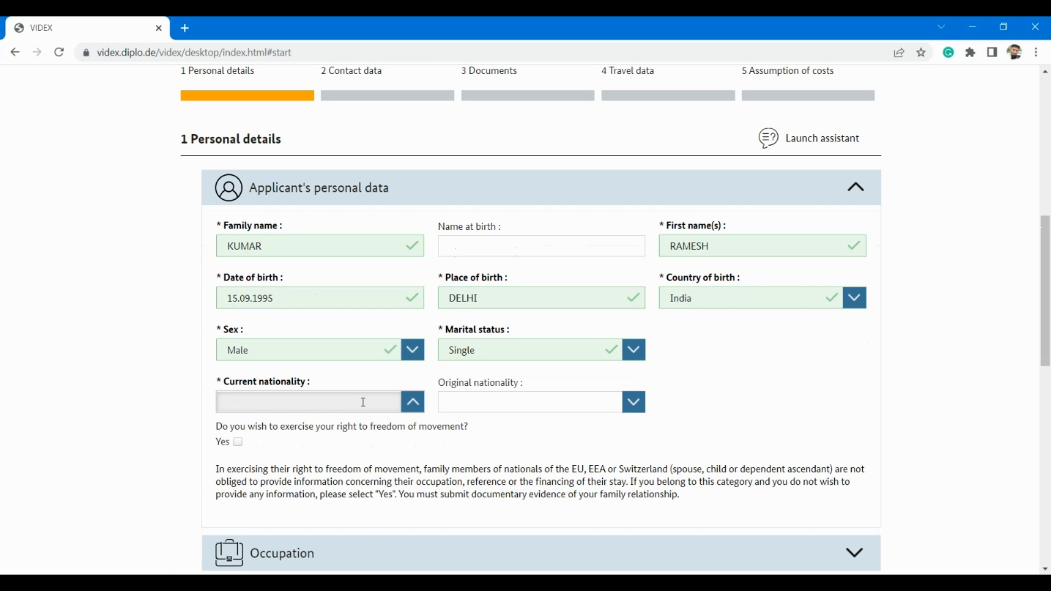
{"action": "type", "text": "India"}
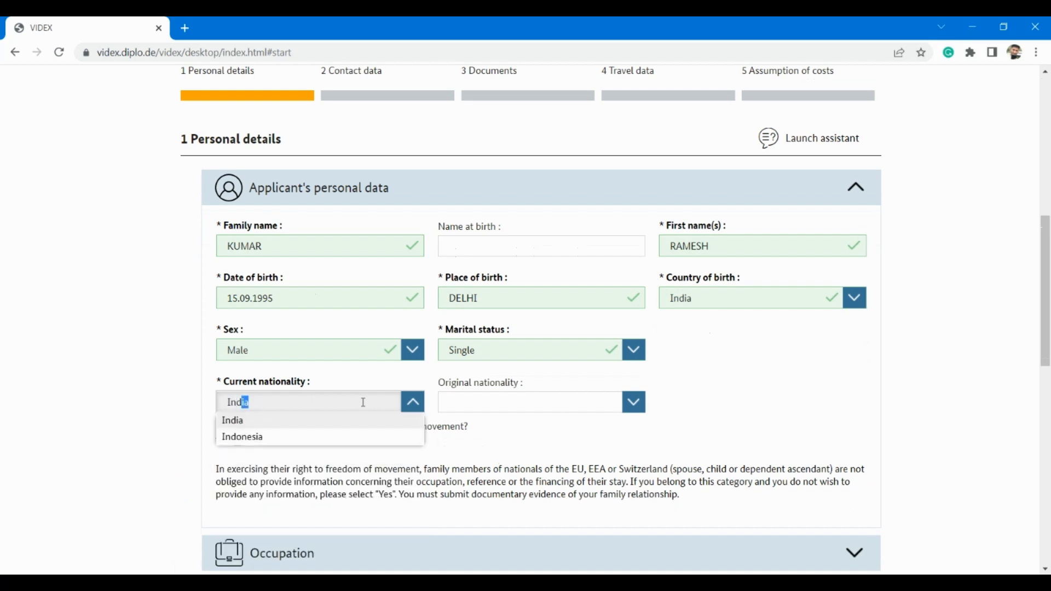
{"action": "left_click", "coordinate": [300, 425]}
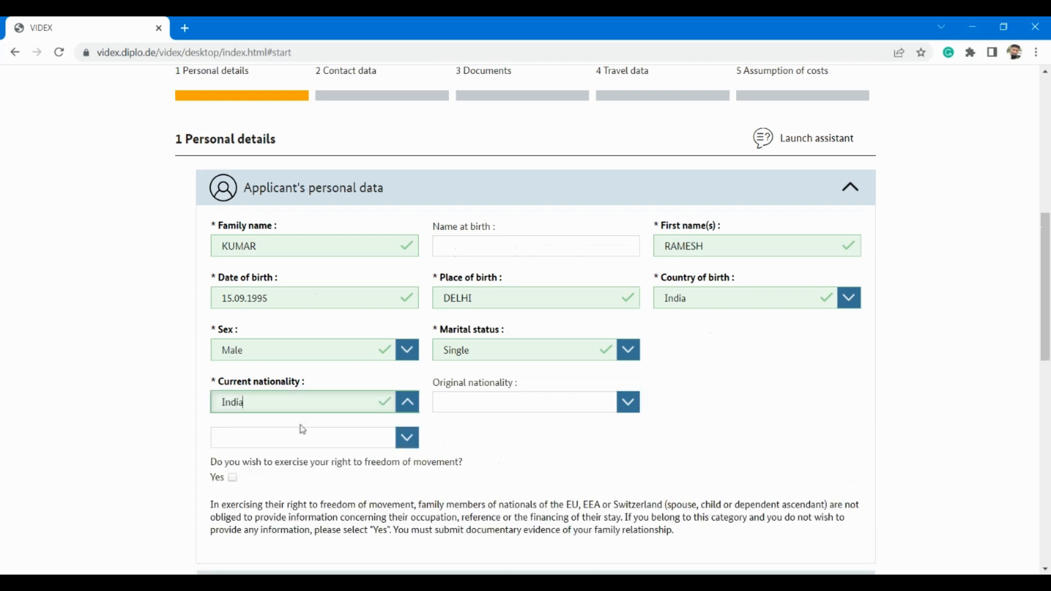
{"action": "left_click", "coordinate": [505, 410]}
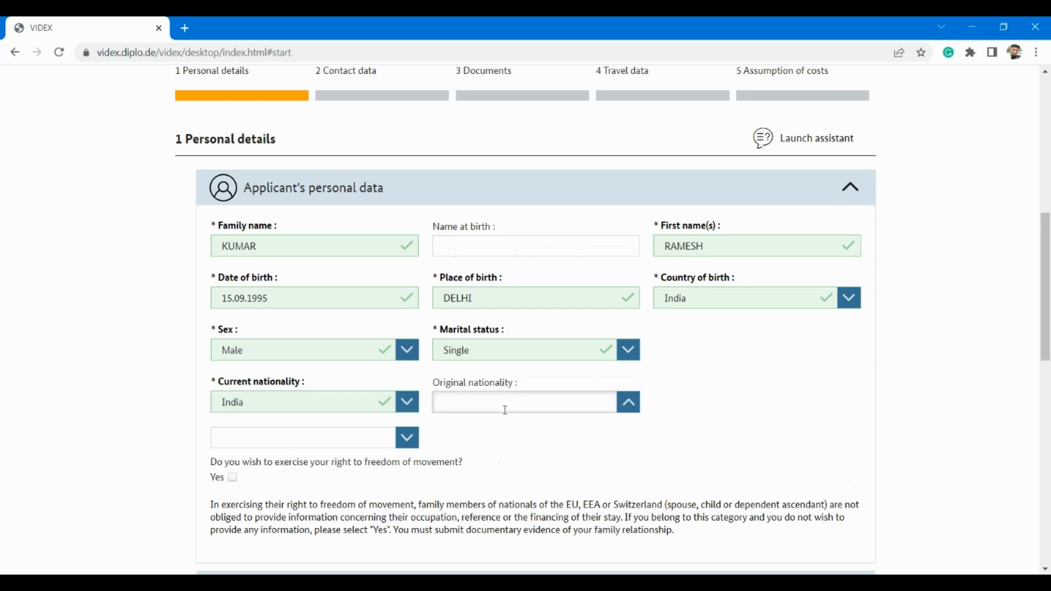
{"action": "type", "text": "India"}
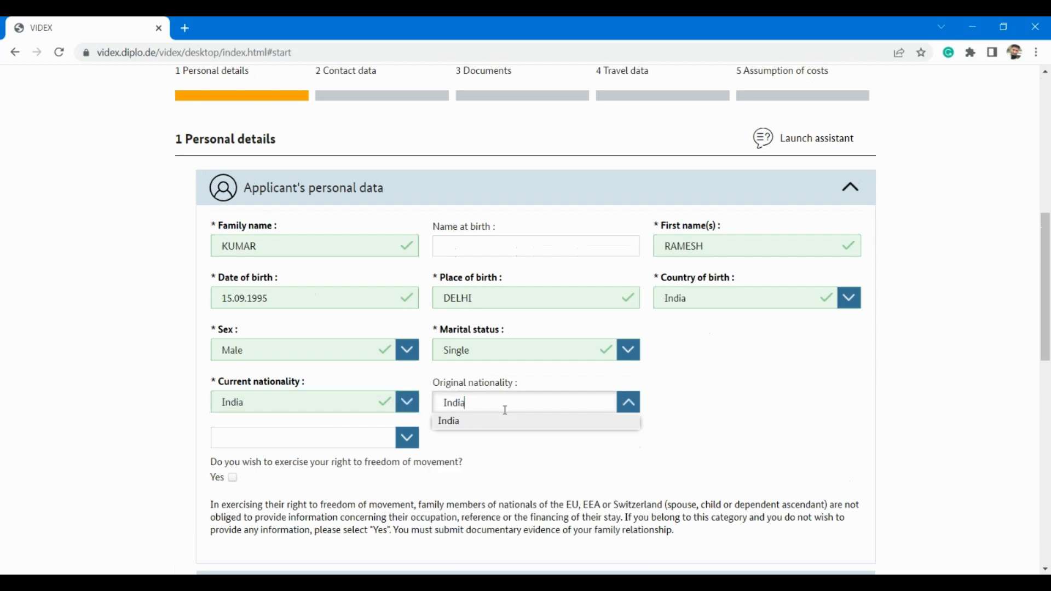
{"action": "left_click", "coordinate": [485, 422]}
Step: Scroll down and expand the Occupation section
{"action": "scroll", "coordinate": [485, 423], "scroll_direction": "down", "scroll_amount": 3}
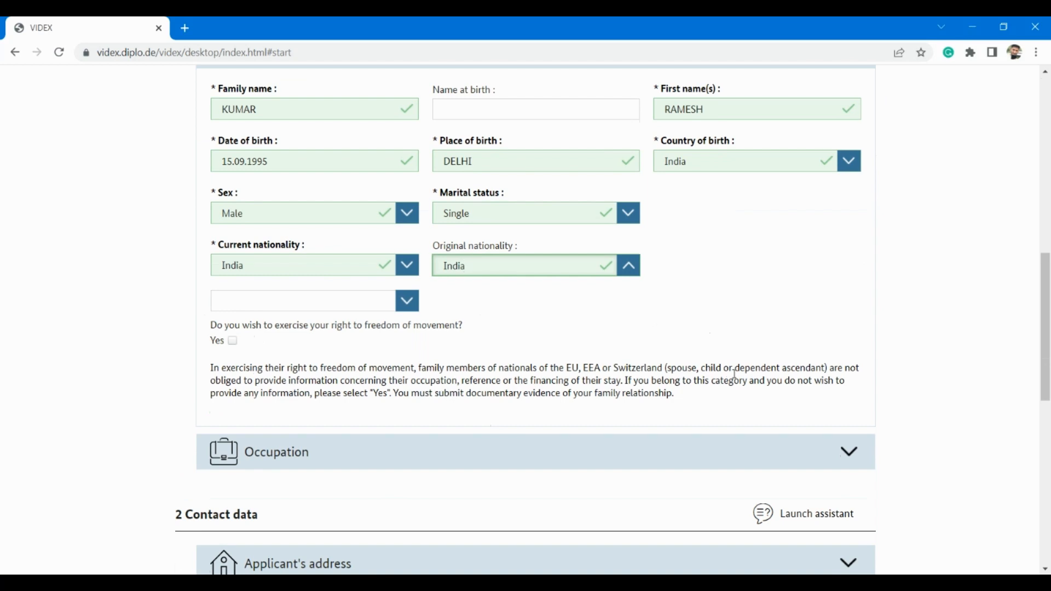
{"action": "scroll", "coordinate": [327, 374], "scroll_direction": "down", "scroll_amount": 1}
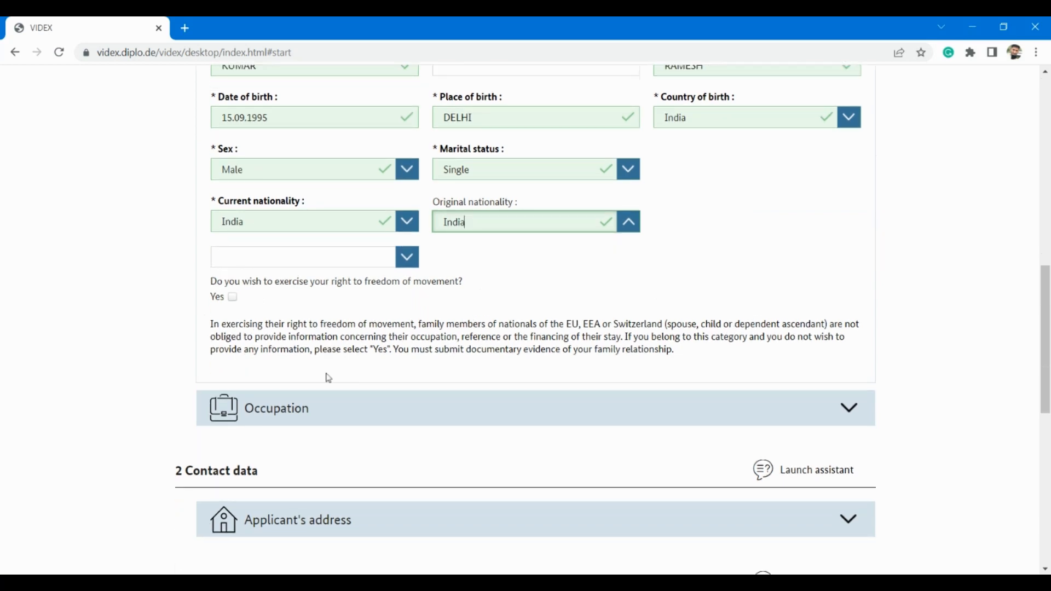
{"action": "scroll", "coordinate": [329, 377], "scroll_direction": "down", "scroll_amount": 1}
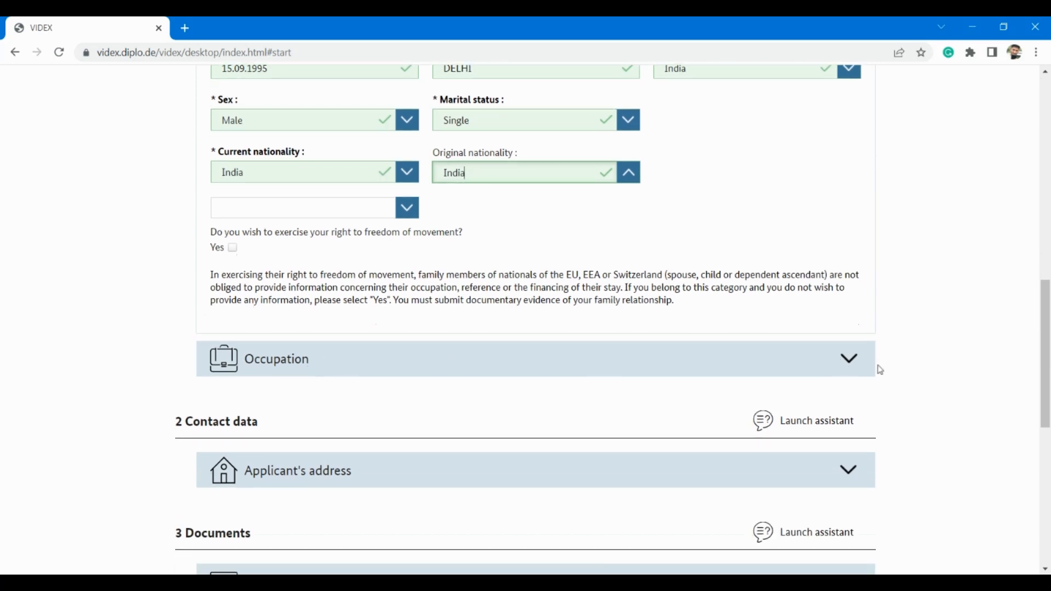
{"action": "left_click", "coordinate": [847, 367]}
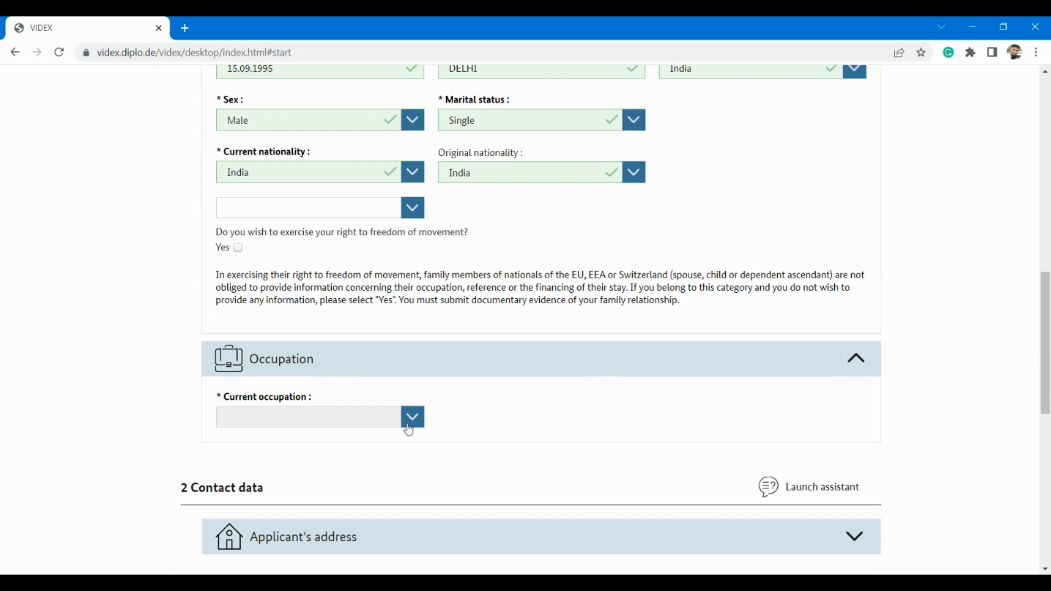
Step: Set the current occupation to Student, trainee
{"action": "left_click", "coordinate": [404, 422]}
{"action": "scroll", "coordinate": [312, 352], "scroll_direction": "down", "scroll_amount": 3}
{"action": "scroll", "coordinate": [312, 352], "scroll_direction": "down", "scroll_amount": 5}
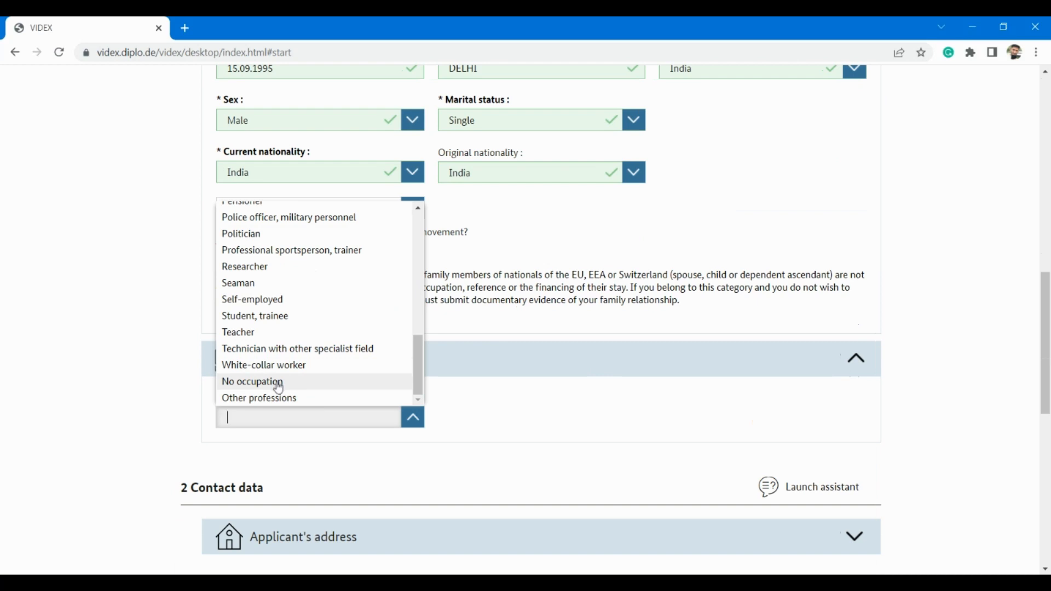
{"action": "left_click", "coordinate": [278, 384]}
{"action": "left_click", "coordinate": [404, 423]}
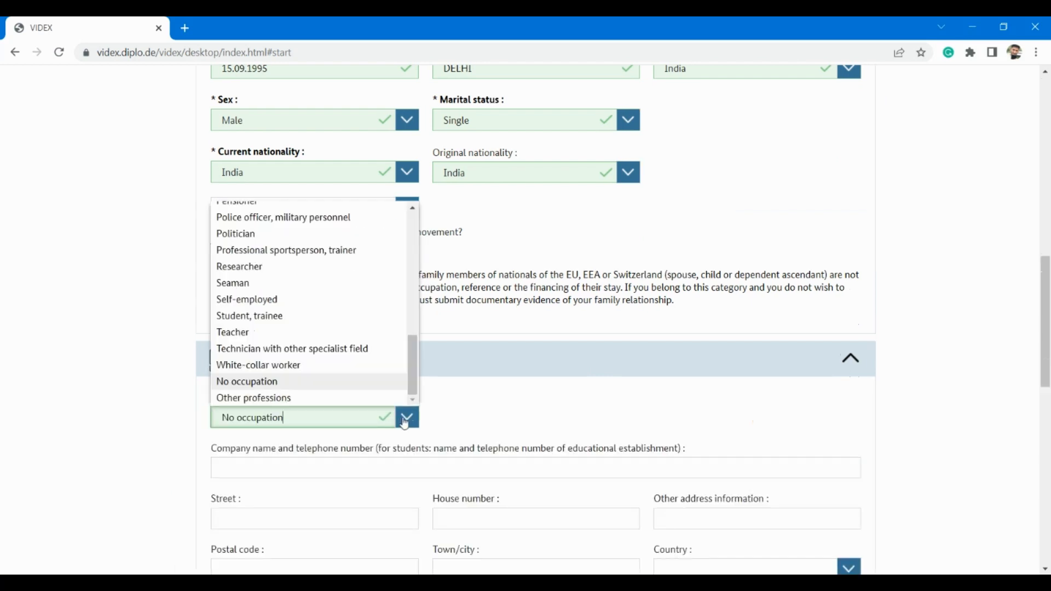
{"action": "left_click", "coordinate": [267, 322]}
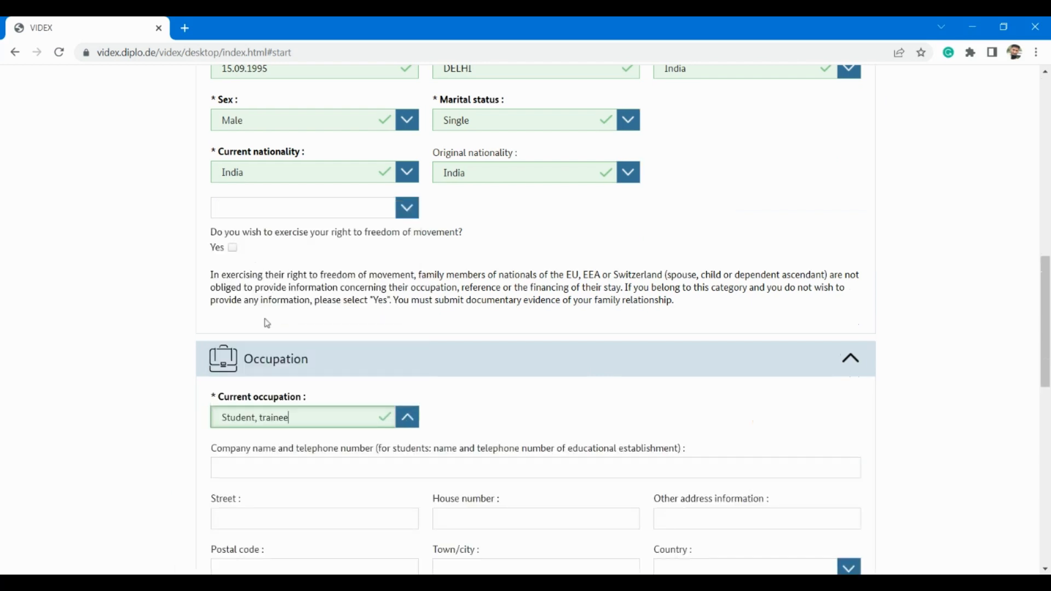
{"action": "scroll", "coordinate": [432, 375], "scroll_direction": "down", "scroll_amount": 3}
Step: Enter DELHI UNIVERSITY as the establishment, plus its street and house number
{"action": "left_click", "coordinate": [291, 306]}
{"action": "type", "text": "DELH"}
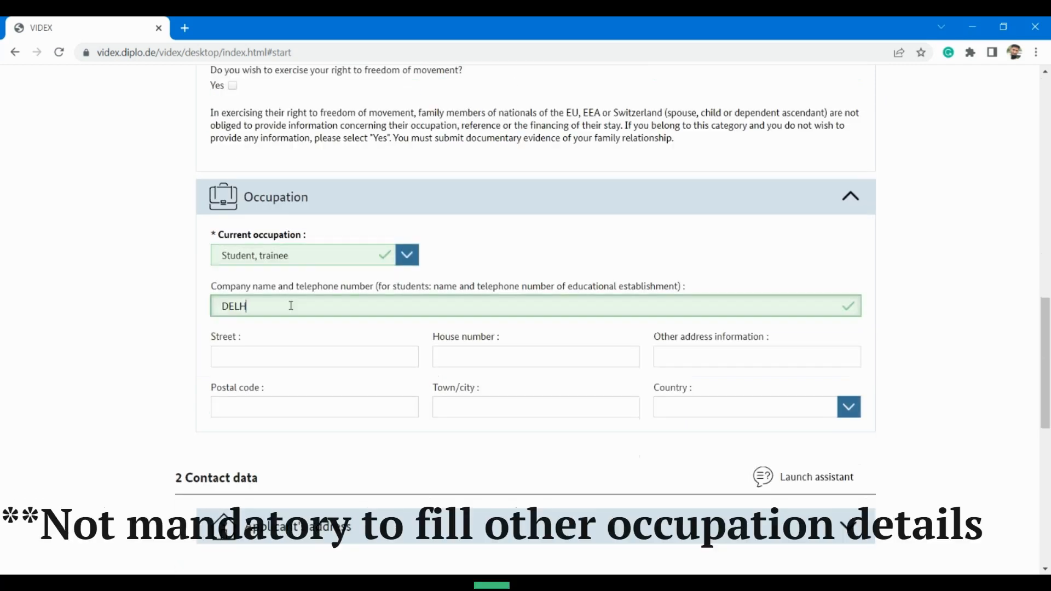
{"action": "type", "text": "I UNIVE"}
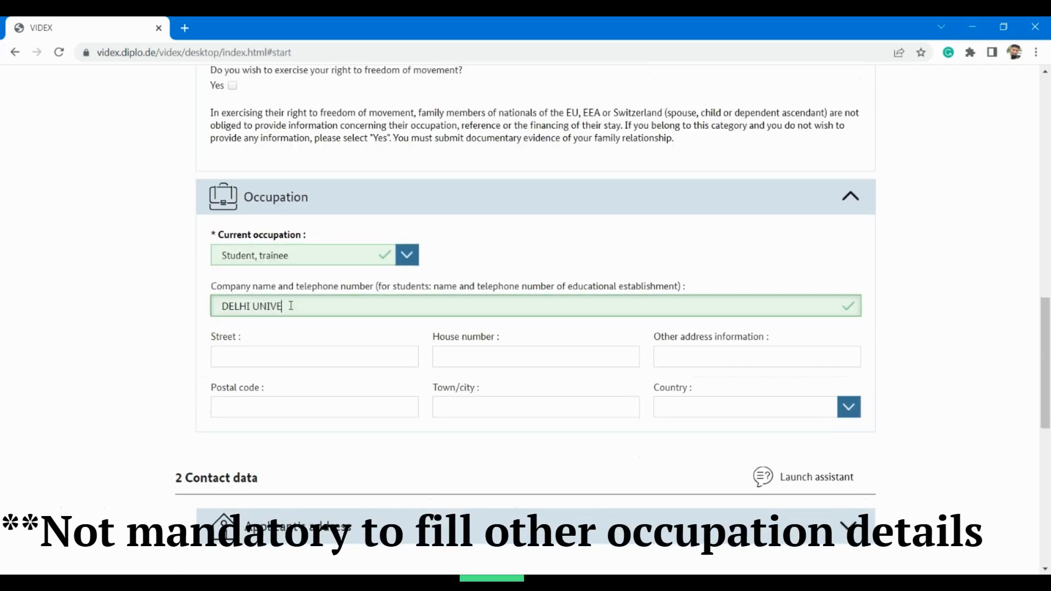
{"action": "type", "text": "RSITY"}
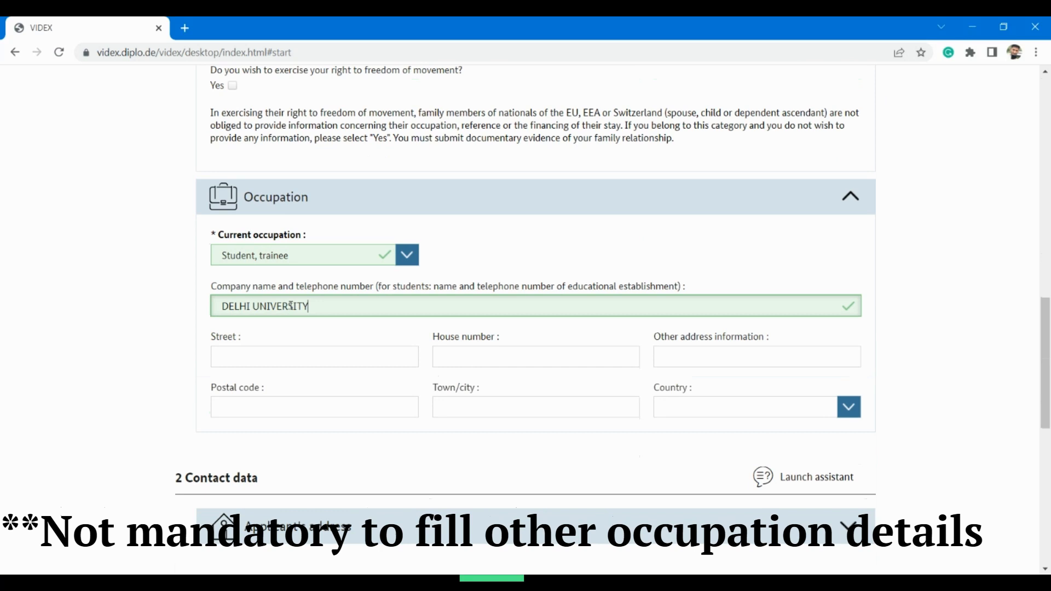
{"action": "left_click", "coordinate": [265, 360]}
{"action": "type", "text": "12"}
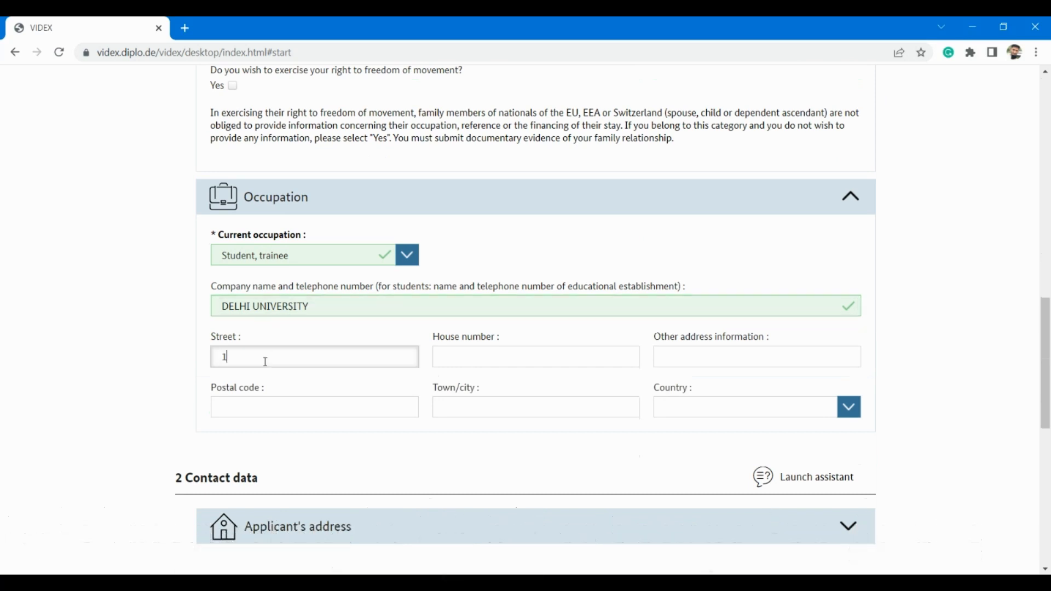
{"action": "left_click", "coordinate": [527, 361]}
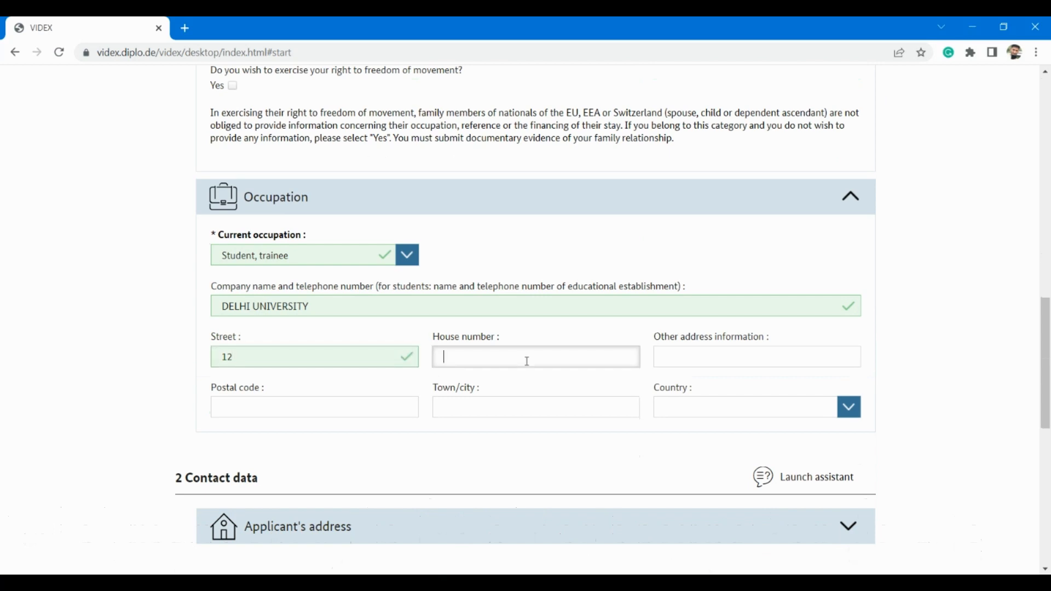
{"action": "left_click", "coordinate": [293, 362]}
{"action": "key", "text": "BackSpace"}
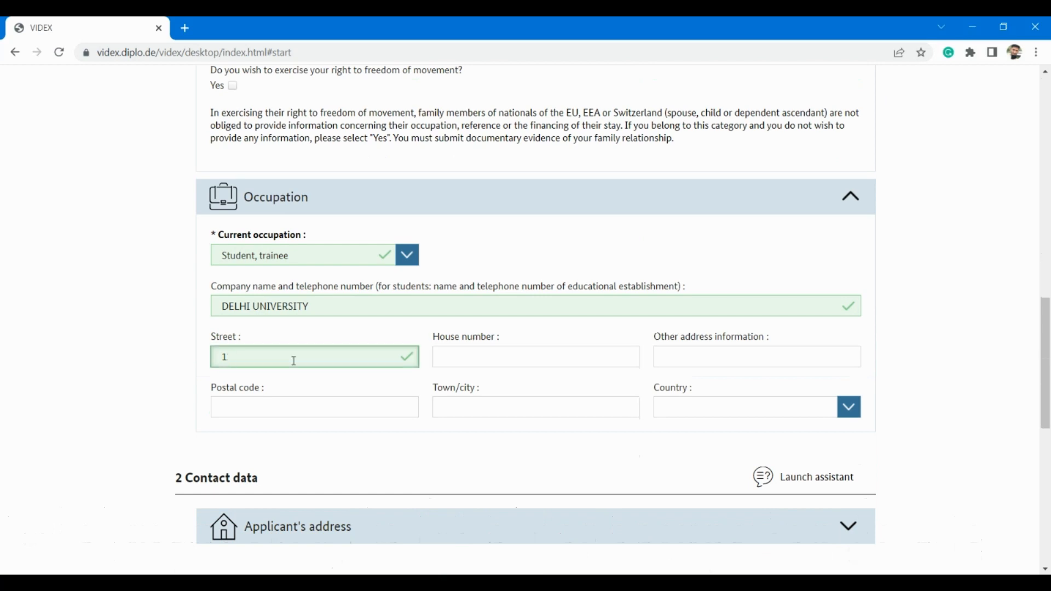
{"action": "key", "text": "BackSpace"}
{"action": "type", "text": "LAJPAT nAGAR"}
{"action": "left_click", "coordinate": [481, 364]}
{"action": "type", "text": "12"}
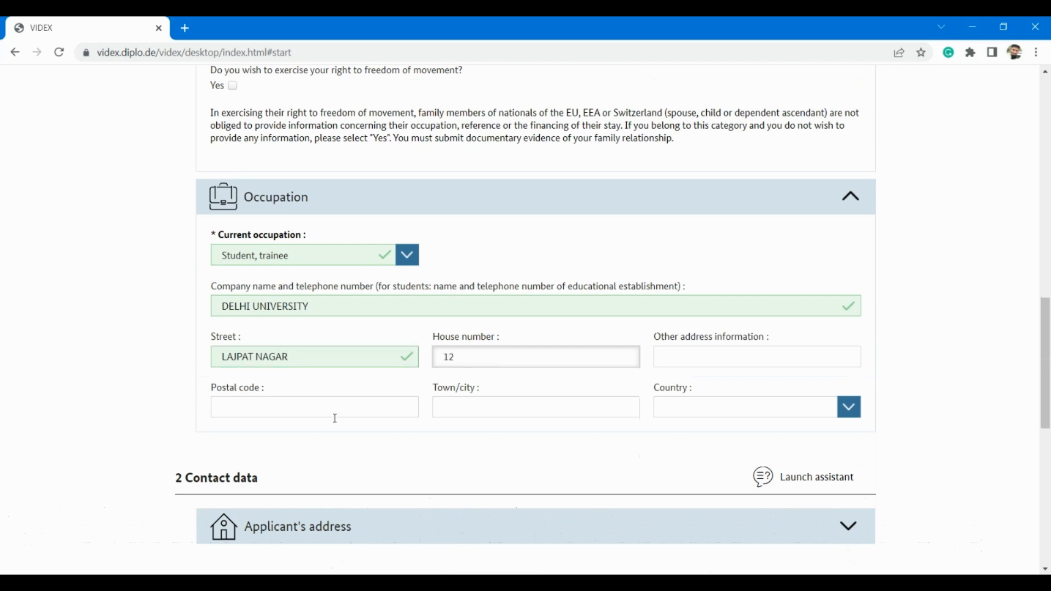
Step: Fill in the establishment's postal code and town, and type India as country
{"action": "left_click", "coordinate": [278, 404]}
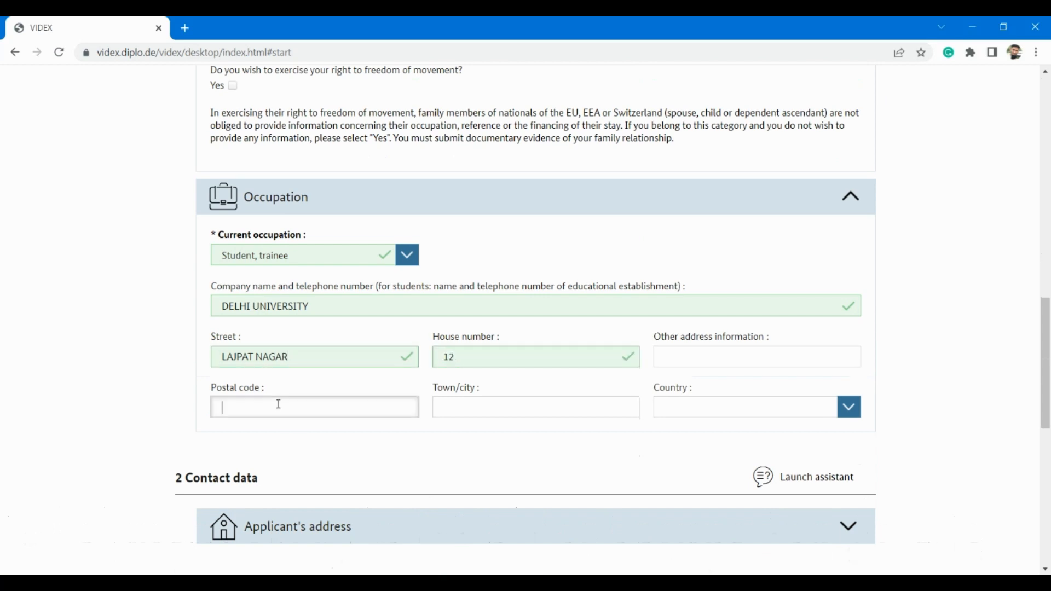
{"action": "type", "text": "1"}
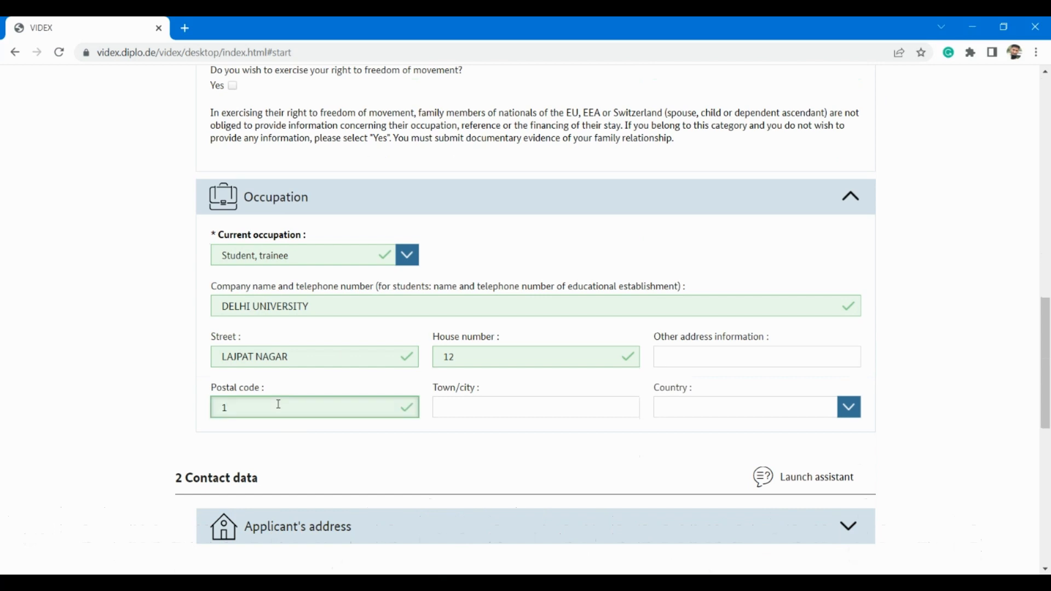
{"action": "type", "text": "2001"}
{"action": "left_click", "coordinate": [552, 407]}
{"action": "type", "text": "DELHI"}
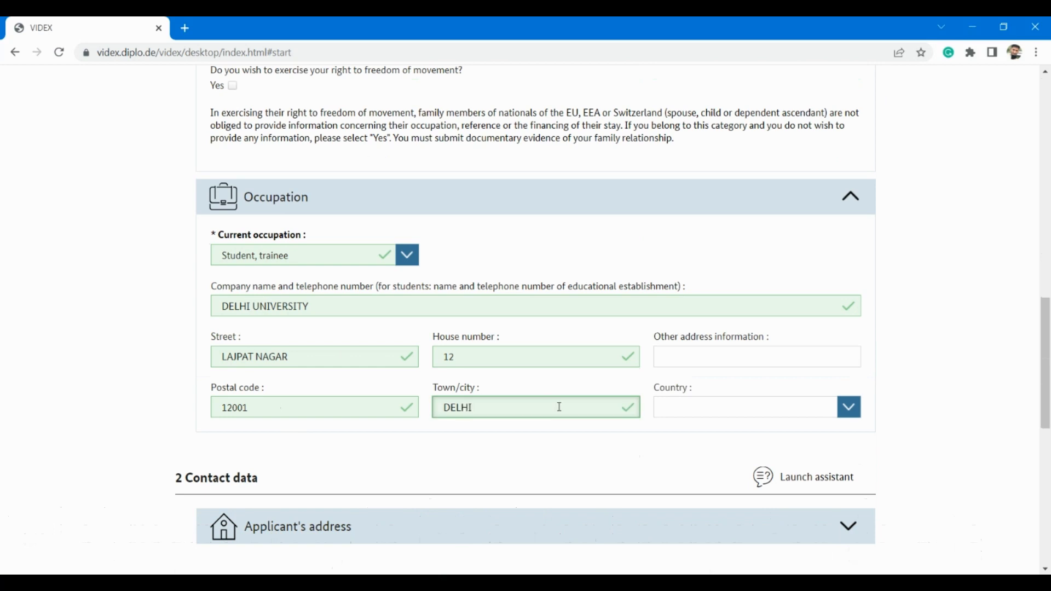
{"action": "left_click", "coordinate": [775, 408]}
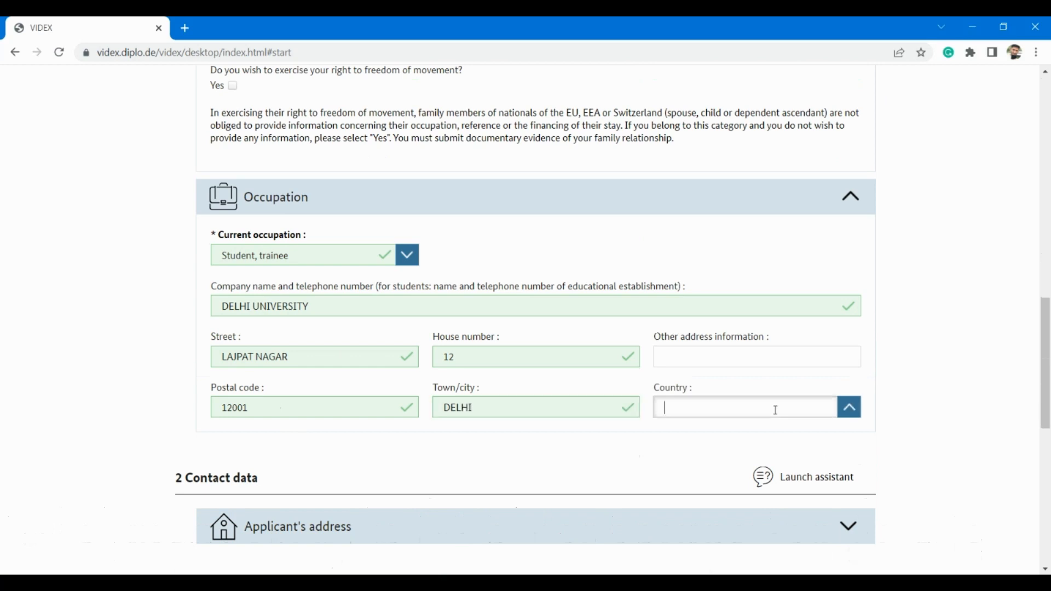
{"action": "type", "text": "India"}
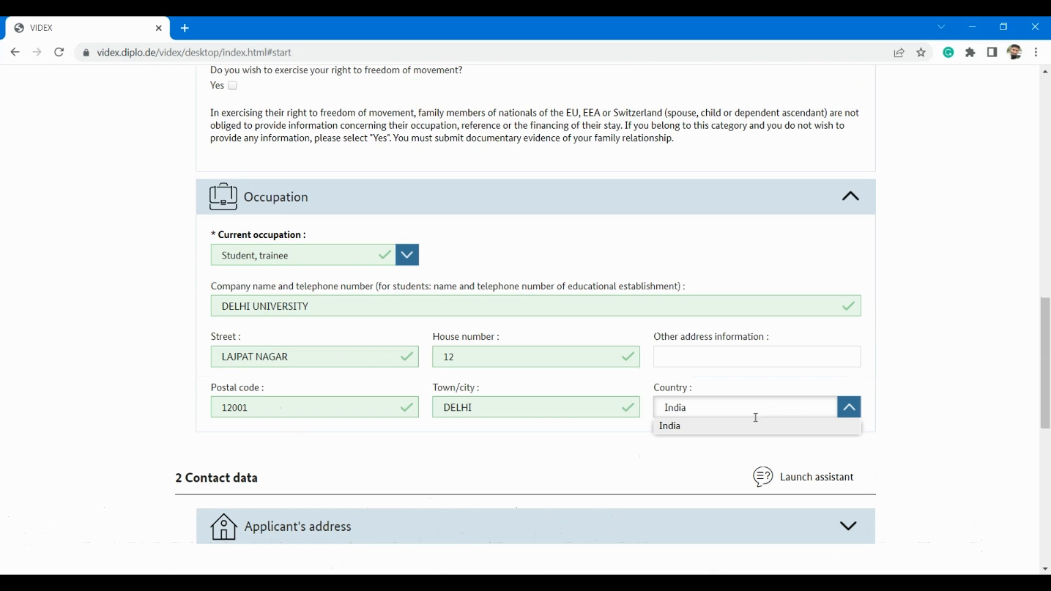
Step: Pick India as occupation country and clear establishment, street, house number, town and postal code
{"action": "left_click", "coordinate": [712, 429]}
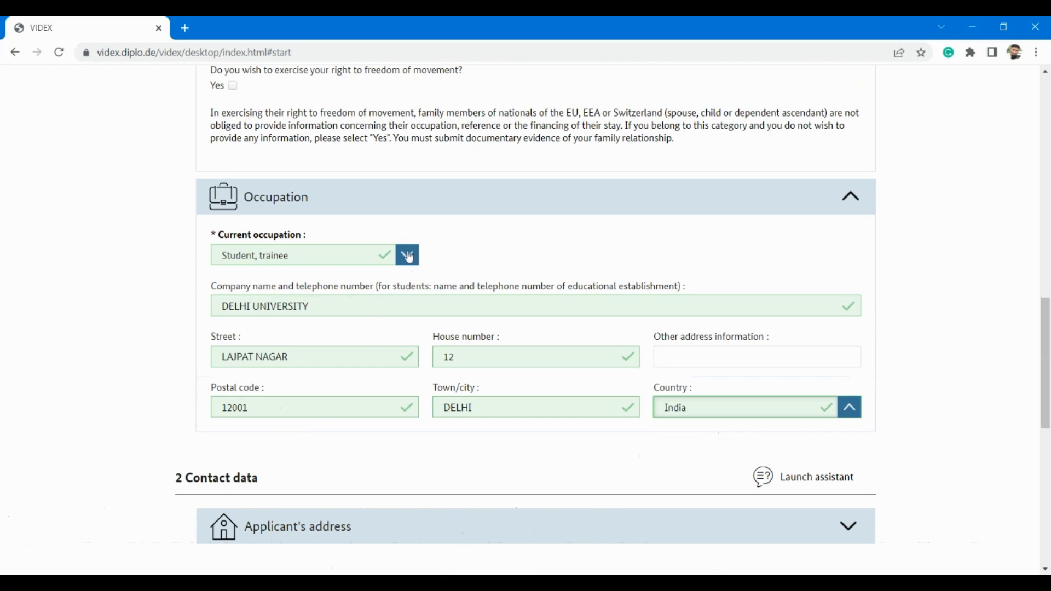
{"action": "left_click", "coordinate": [317, 305]}
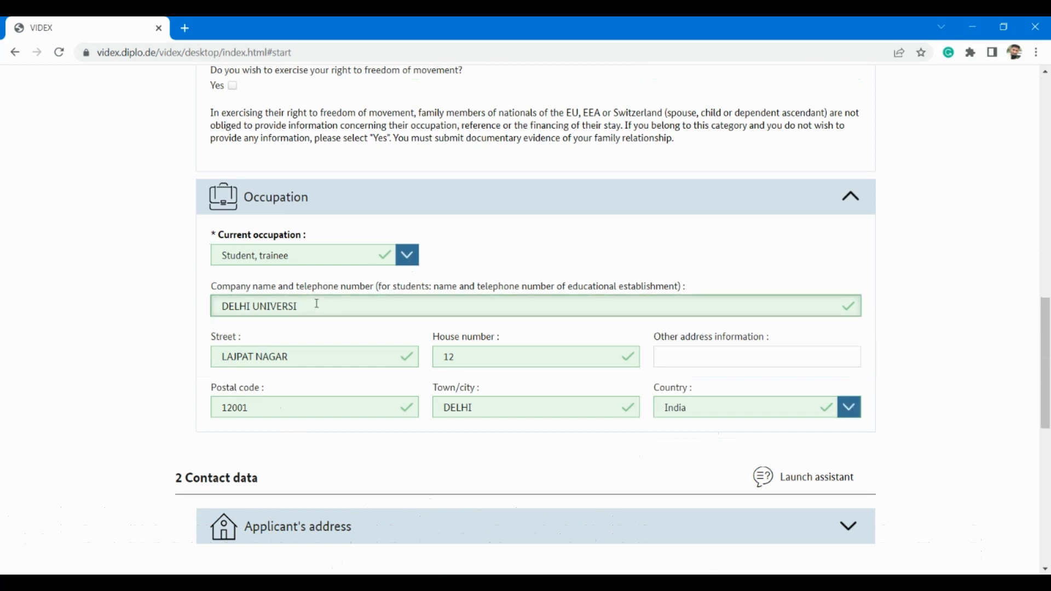
{"action": "key", "text": "BackSpace"}
{"action": "key", "text": "BackSpace"}
{"action": "key", "text": "BackSpace"}
{"action": "key", "text": "BackSpace"}
{"action": "key", "text": "BackSpace"}
{"action": "key", "text": "BackSpace"}
{"action": "key", "text": "BackSpace"}
{"action": "key", "text": "BackSpace"}
{"action": "key", "text": "BackSpace"}
{"action": "key", "text": "BackSpace"}
{"action": "key", "text": "BackSpace"}
{"action": "key", "text": "BackSpace"}
{"action": "key", "text": "BackSpace"}
{"action": "key", "text": "BackSpace"}
{"action": "left_click", "coordinate": [317, 357]}
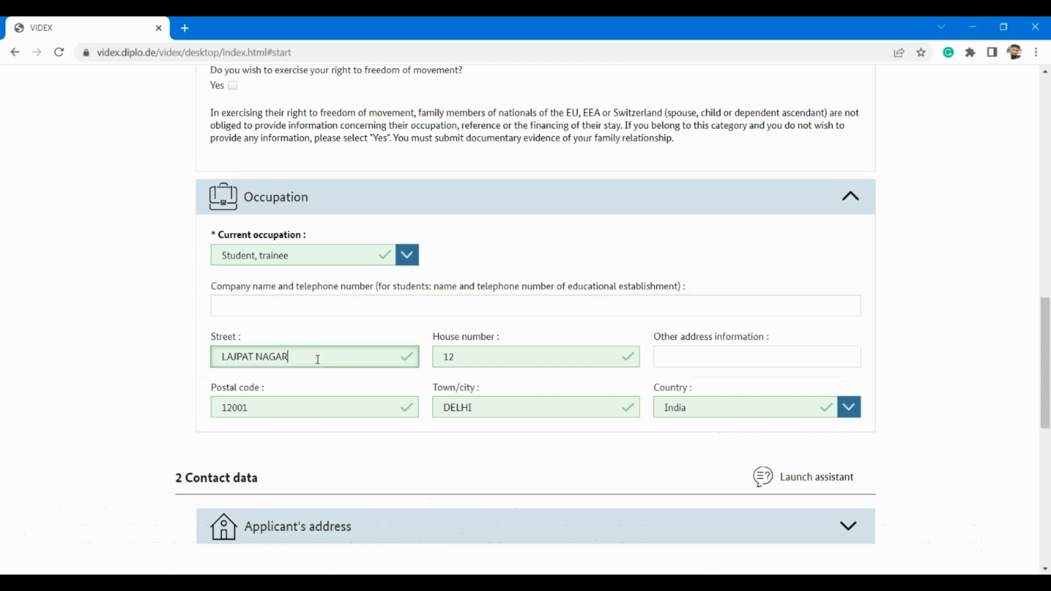
{"action": "key", "text": "BackSpace"}
{"action": "key", "text": "BackSpace"}
{"action": "key", "text": "BackSpace"}
{"action": "key", "text": "BackSpace"}
{"action": "key", "text": "BackSpace"}
{"action": "key", "text": "BackSpace"}
{"action": "key", "text": "BackSpace"}
{"action": "key", "text": "BackSpace"}
{"action": "key", "text": "BackSpace"}
{"action": "key", "text": "BackSpace"}
{"action": "left_click", "coordinate": [524, 358]}
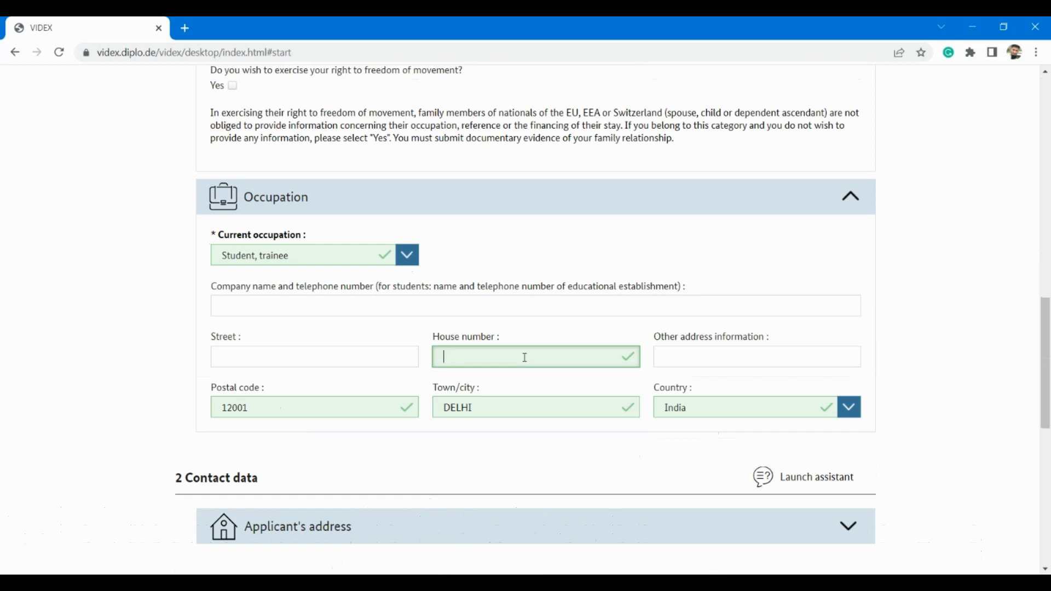
{"action": "left_click", "coordinate": [588, 406]}
{"action": "key", "text": "BackSpace"}
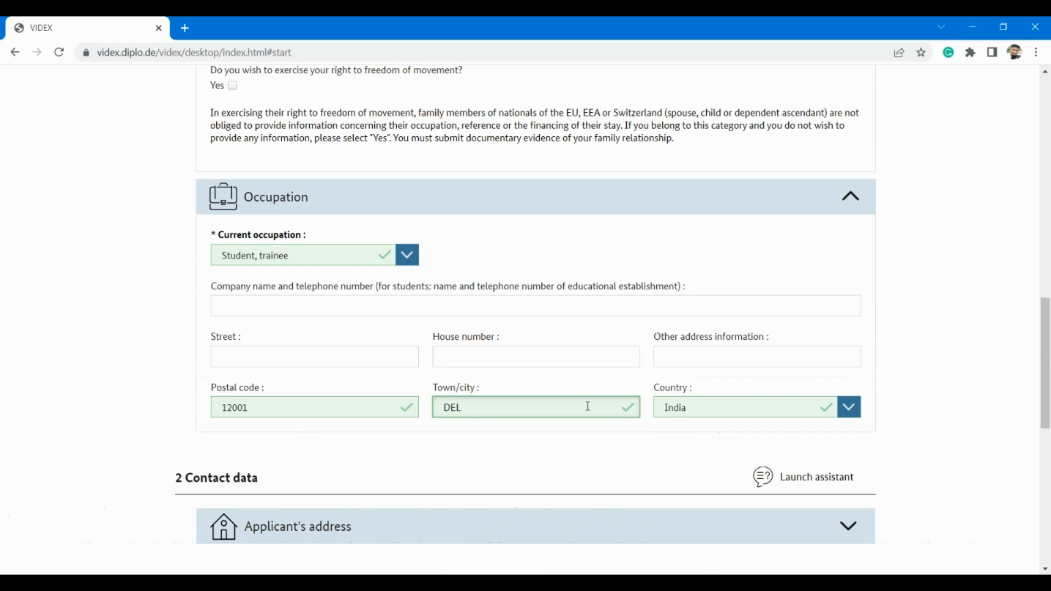
{"action": "key", "text": "BackSpace"}
{"action": "key", "text": "BackSpace"}
{"action": "key", "text": "BackSpace"}
{"action": "left_click", "coordinate": [279, 408]}
{"action": "key", "text": "BackSpace"}
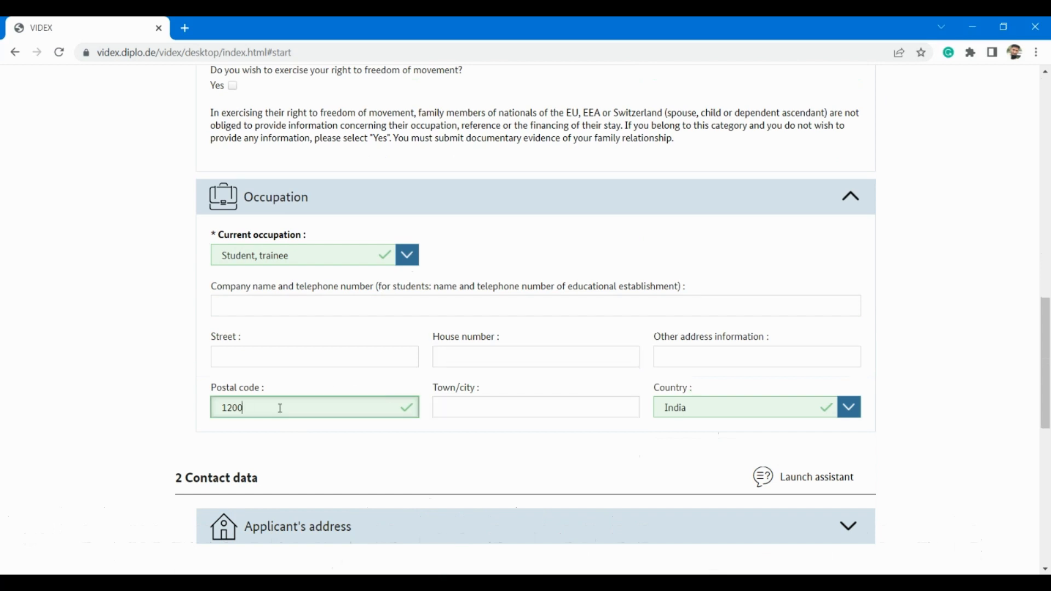
{"action": "key", "text": "BackSpace"}
{"action": "key", "text": "BackSpace"}
{"action": "key", "text": "BackSpace"}
Step: Keep India in the occupation country field and scroll on to Contact data
{"action": "left_click", "coordinate": [850, 408]}
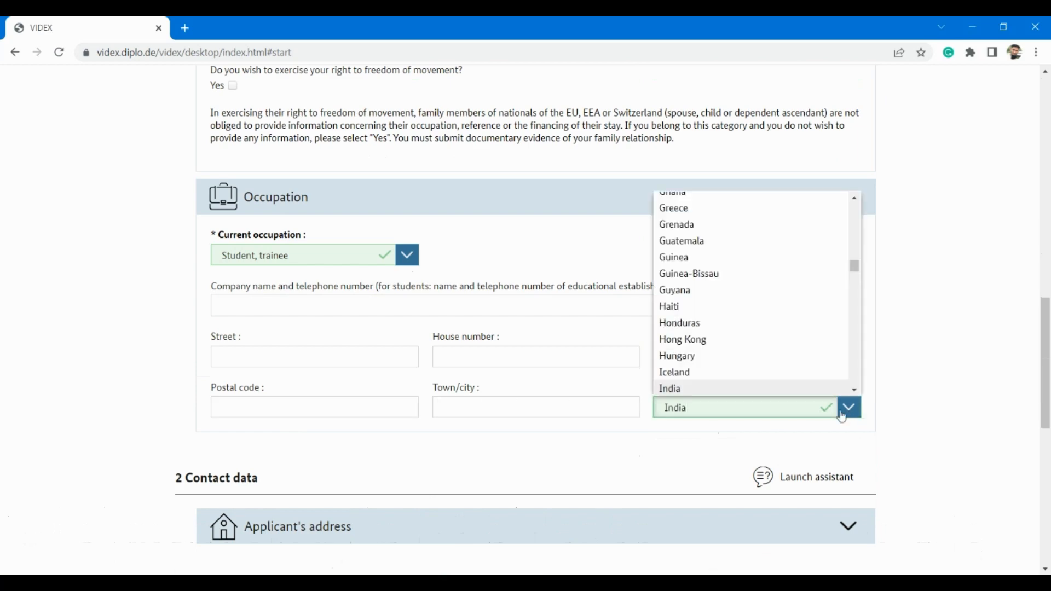
{"action": "scroll", "coordinate": [787, 266], "scroll_direction": "up", "scroll_amount": 20}
{"action": "scroll", "coordinate": [786, 264], "scroll_direction": "down", "scroll_amount": 14}
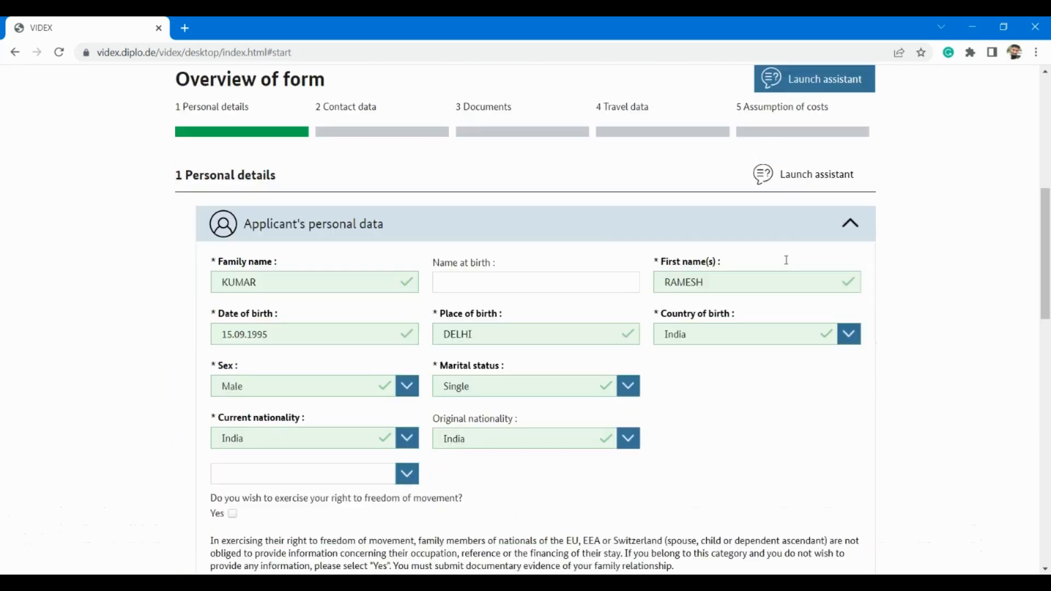
{"action": "scroll", "coordinate": [786, 265], "scroll_direction": "down", "scroll_amount": 4}
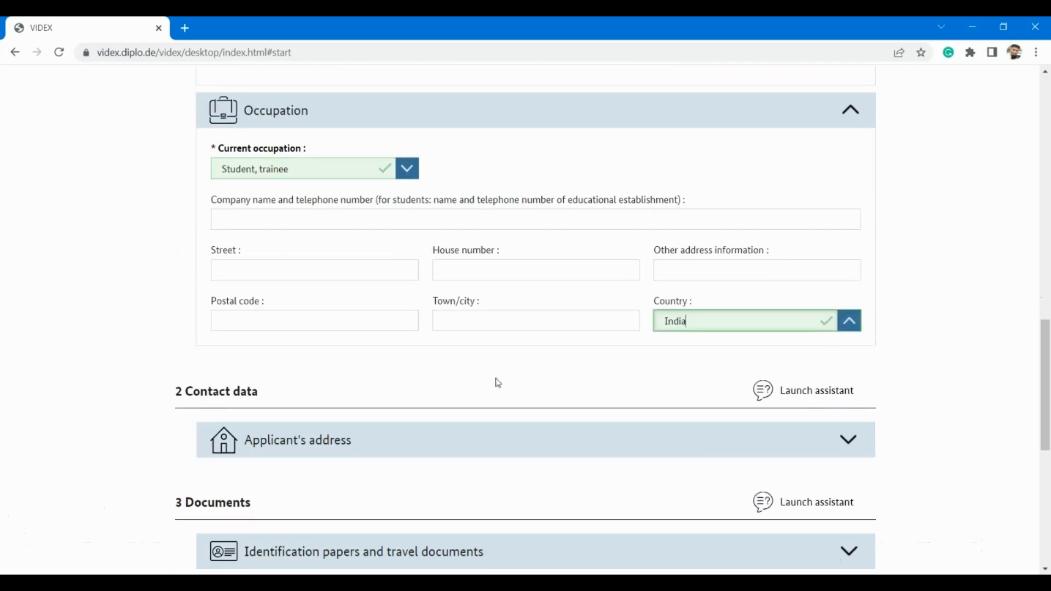
{"action": "left_click", "coordinate": [464, 383]}
{"action": "scroll", "coordinate": [465, 386], "scroll_direction": "down", "scroll_amount": 3}
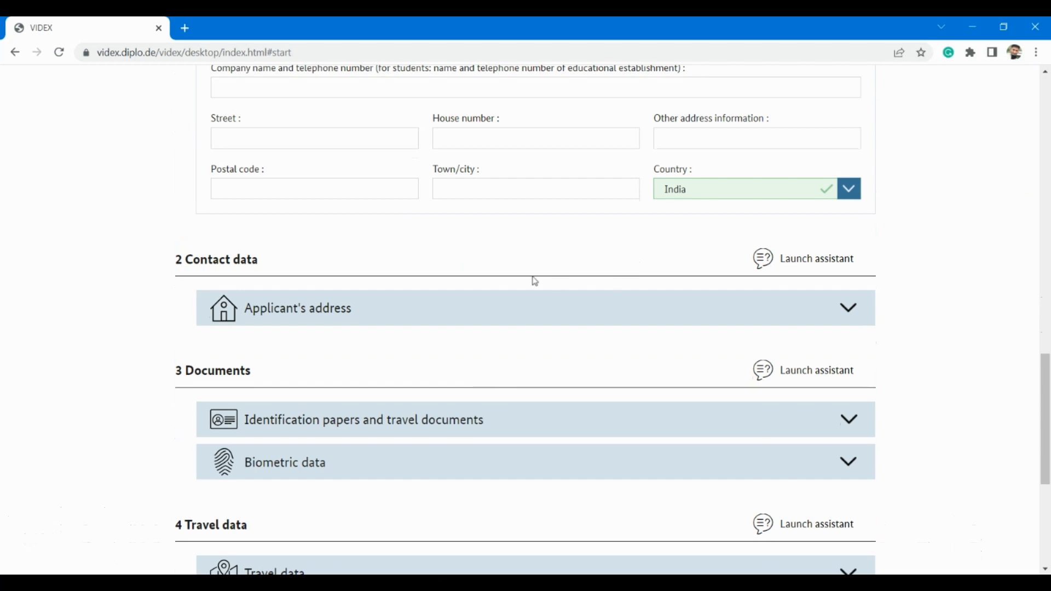
Step: Expand the applicant's address and enter the home street and house number
{"action": "left_click", "coordinate": [847, 316]}
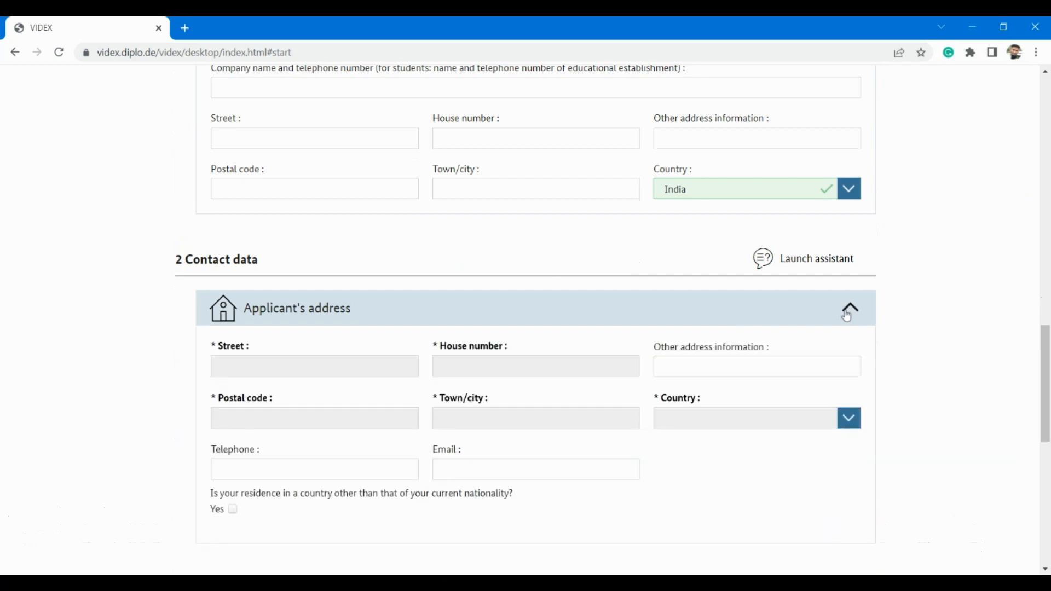
{"action": "scroll", "coordinate": [241, 371], "scroll_direction": "down", "scroll_amount": 1}
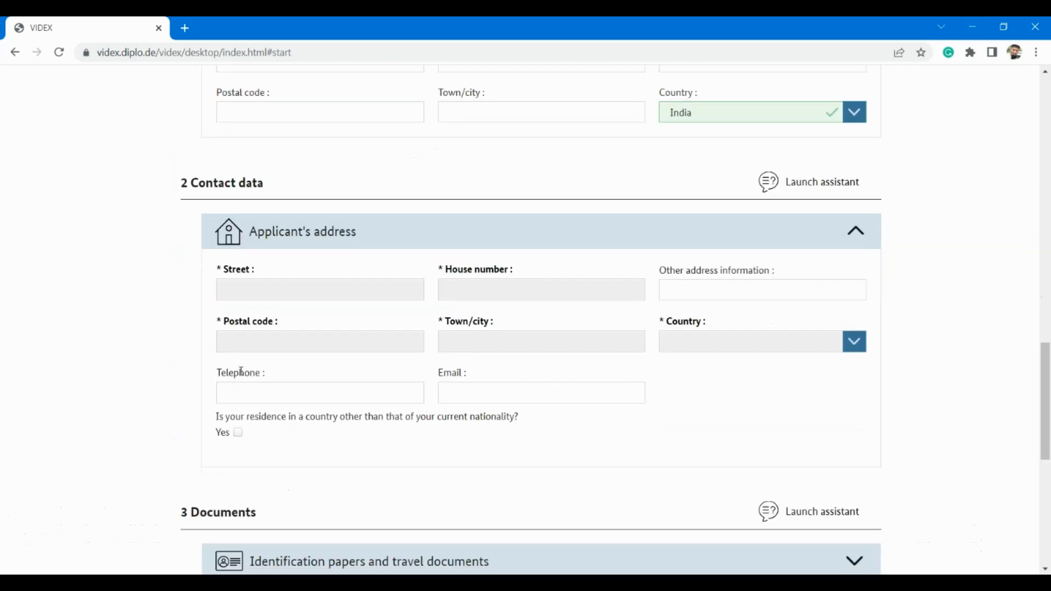
{"action": "left_click", "coordinate": [280, 287]}
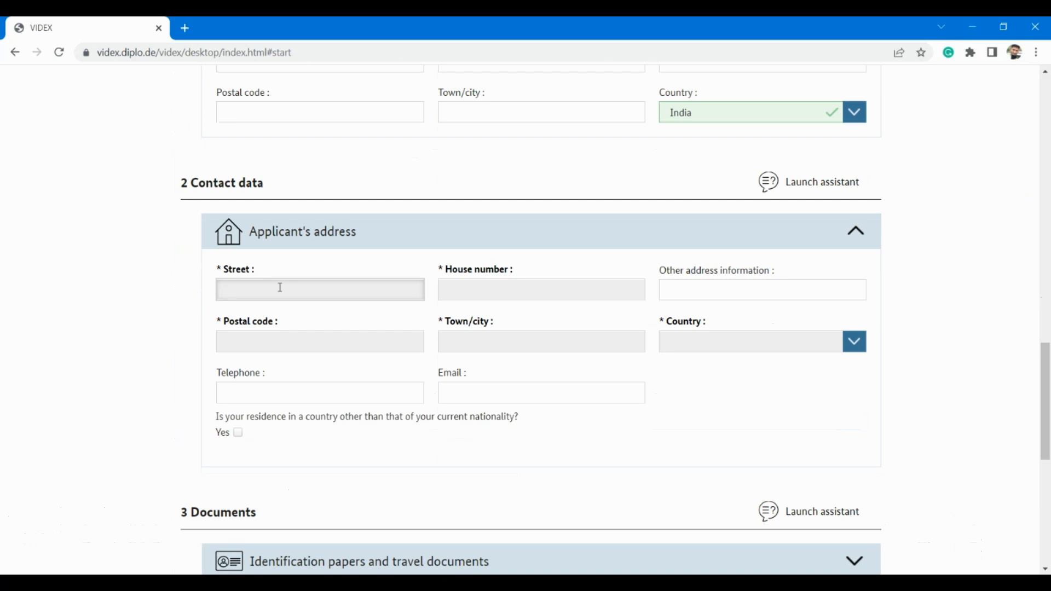
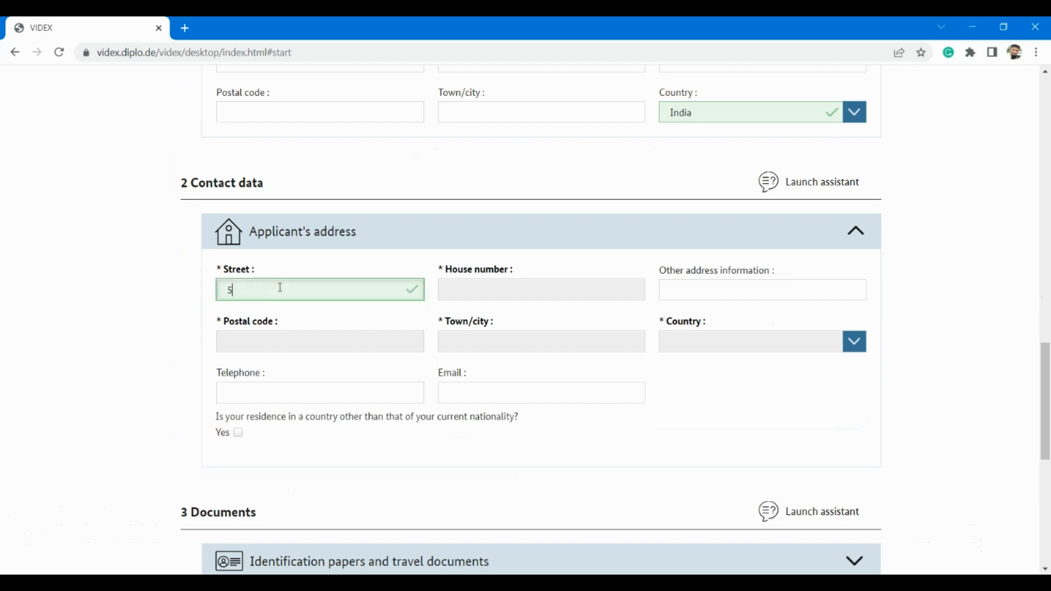
{"action": "left_click", "coordinate": [517, 291]}
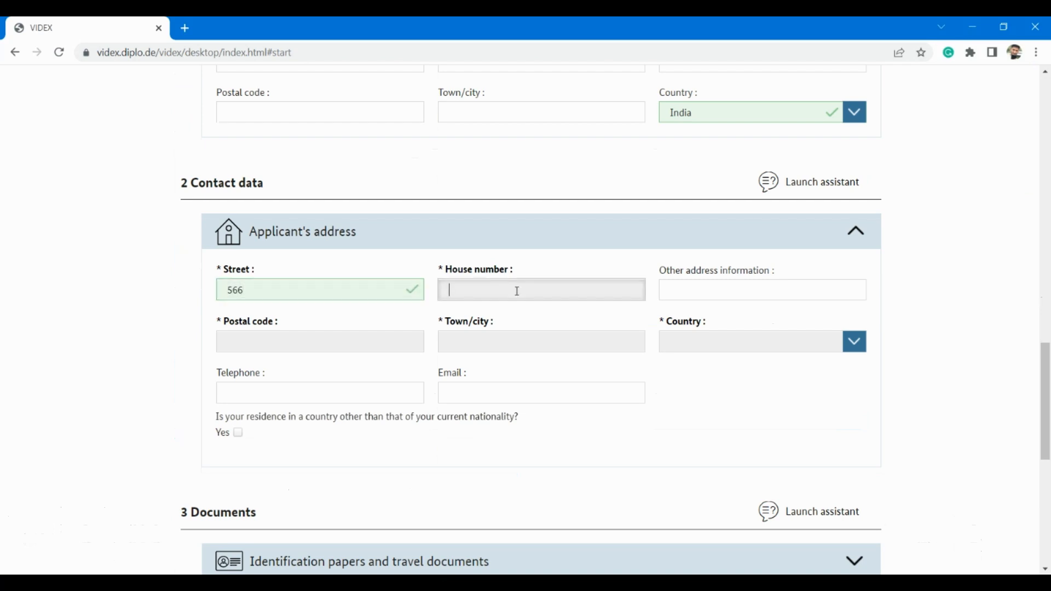
{"action": "type", "text": "12"}
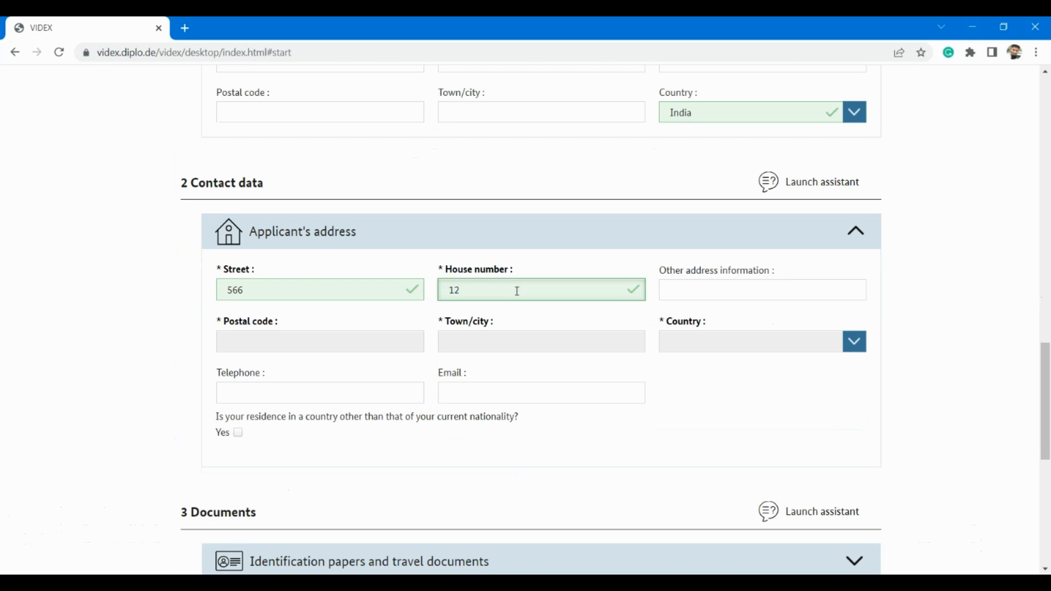
{"action": "left_click", "coordinate": [304, 290]}
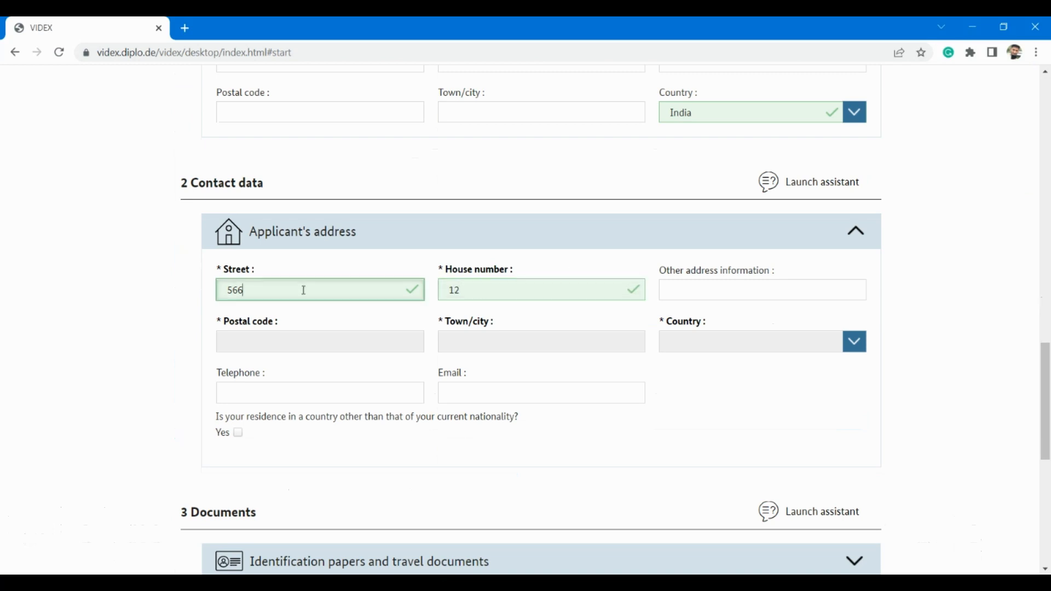
Step: Enter the home postal code and set the town/city to GURGAON
{"action": "left_click", "coordinate": [257, 344]}
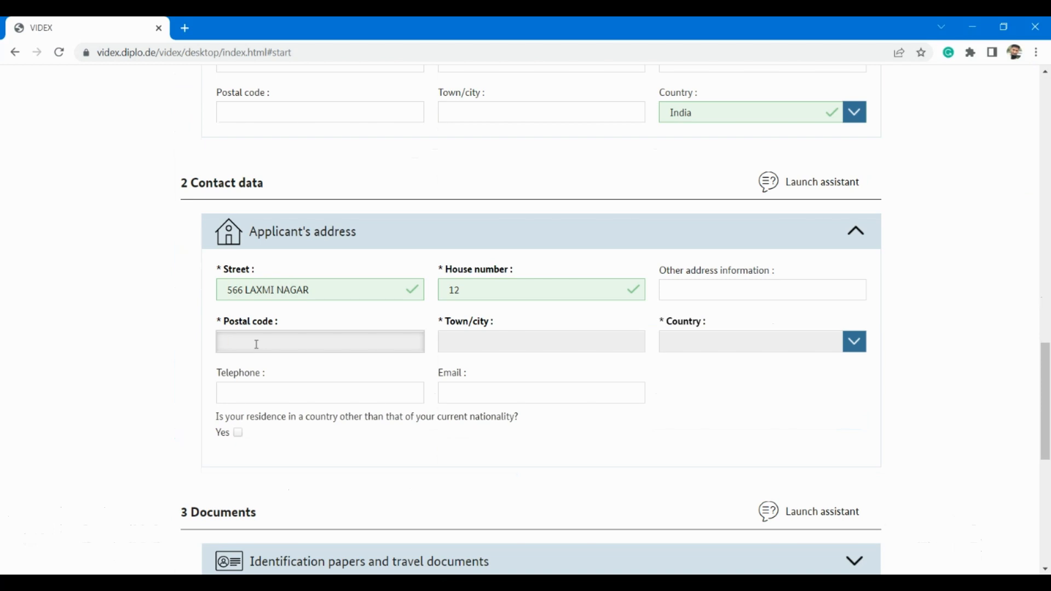
{"action": "type", "text": "100015"}
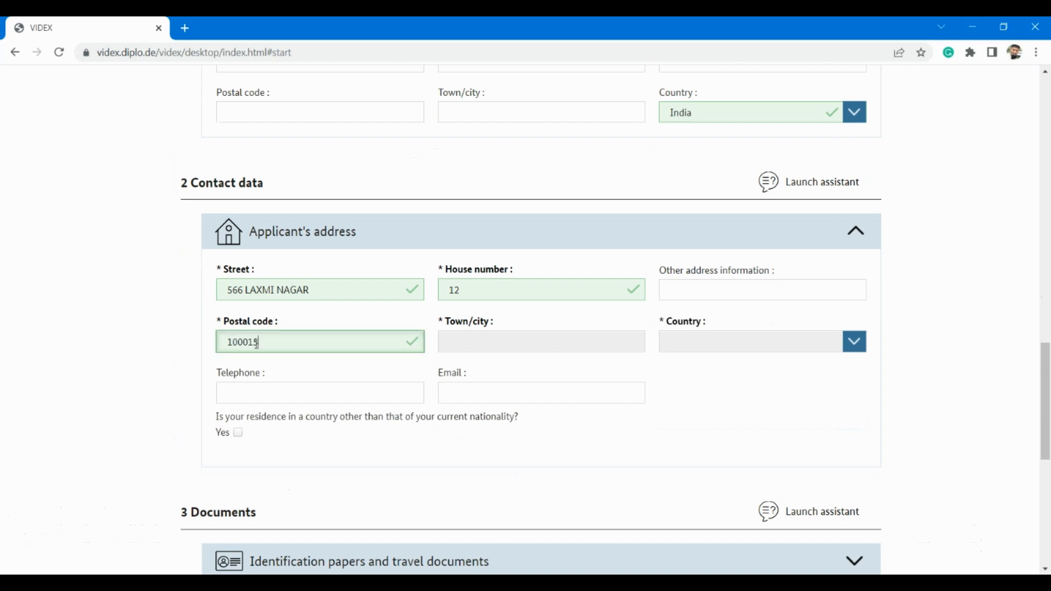
{"action": "left_click", "coordinate": [501, 346]}
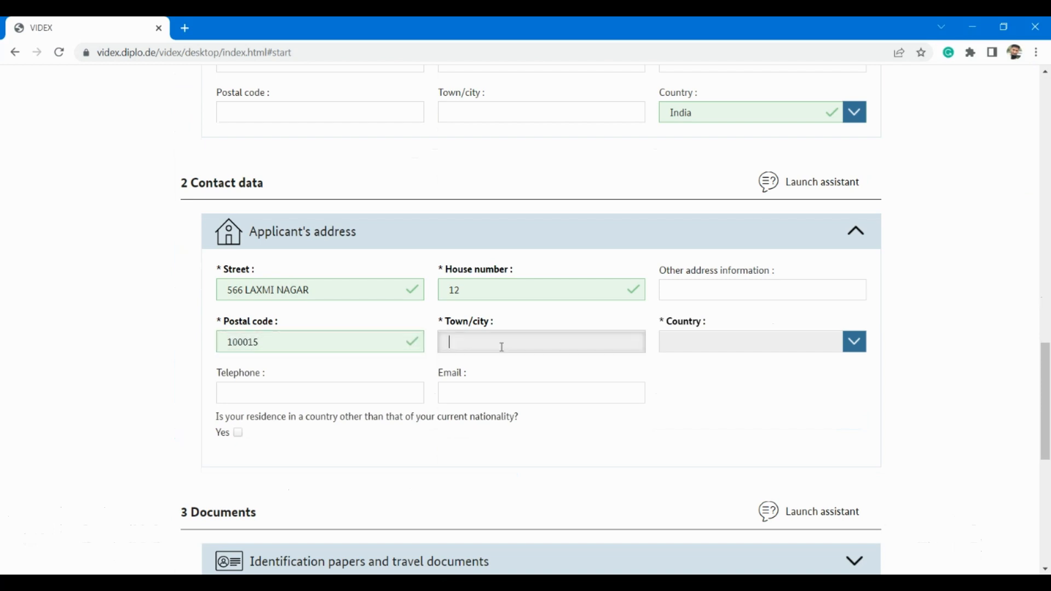
{"action": "type", "text": "DEL"}
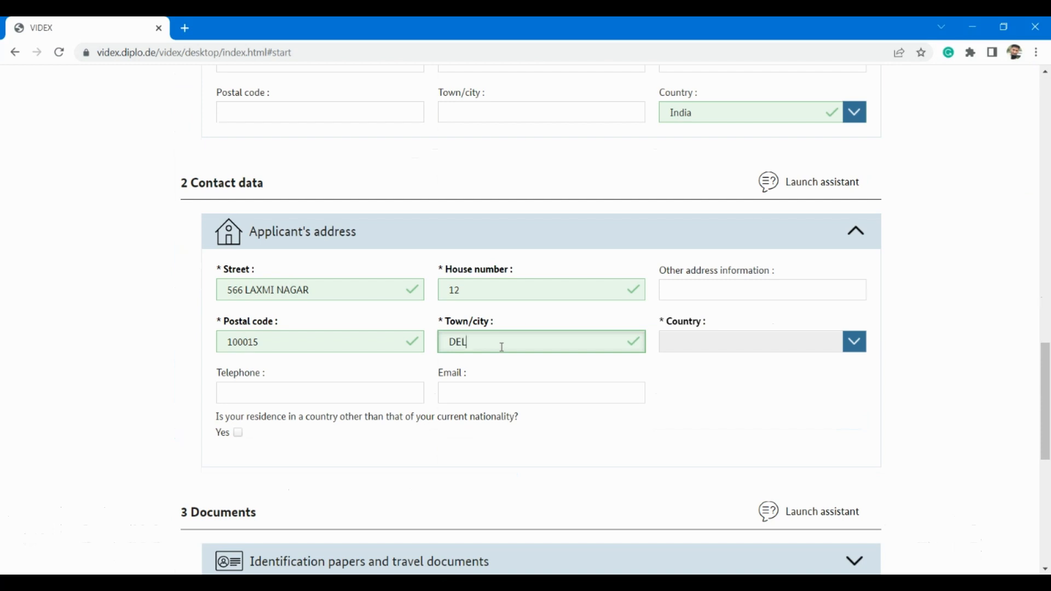
{"action": "type", "text": "HI"}
{"action": "key", "text": "BackSpace"}
{"action": "key", "text": "BackSpace"}
{"action": "key", "text": "BackSpace"}
{"action": "key", "text": "BackSpace"}
{"action": "type", "text": "GURgaon"}
Step: Set address country to India and enter the applicant's telephone number and email
{"action": "left_click", "coordinate": [740, 344]}
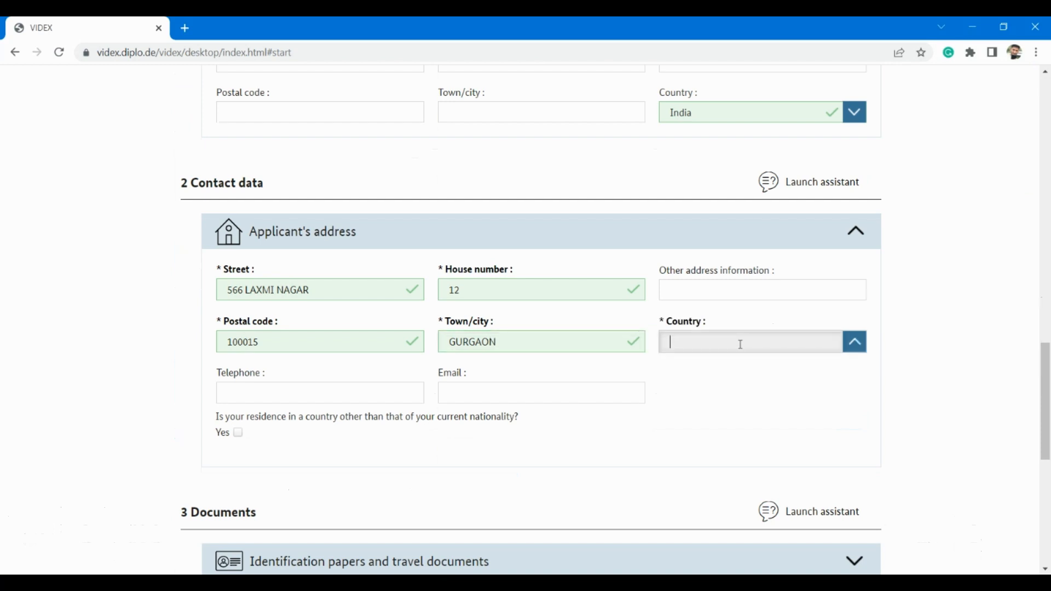
{"action": "type", "text": "indi"}
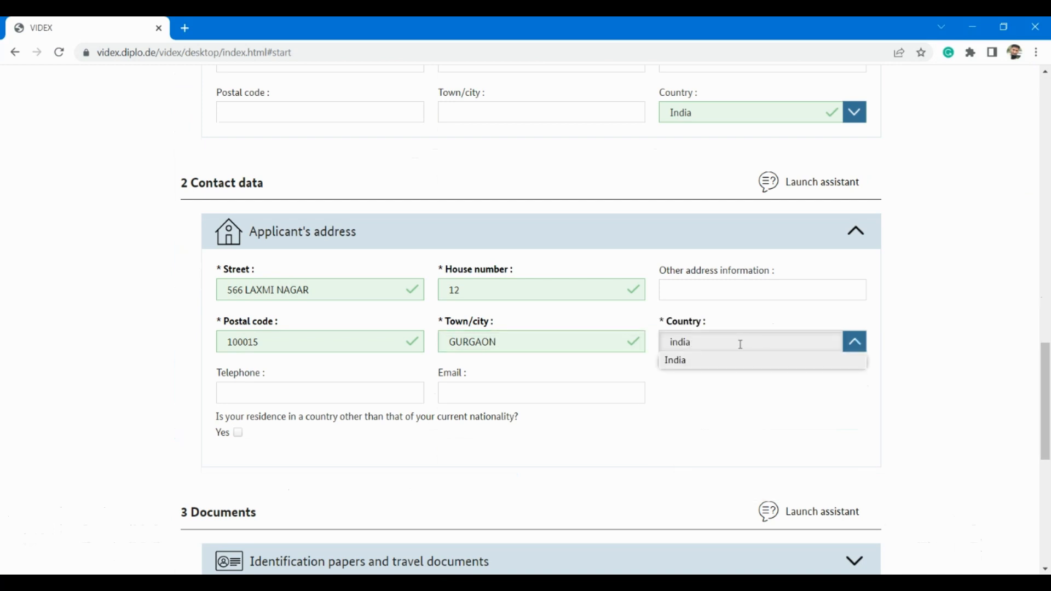
{"action": "type", "text": "a"}
{"action": "left_click", "coordinate": [726, 366]}
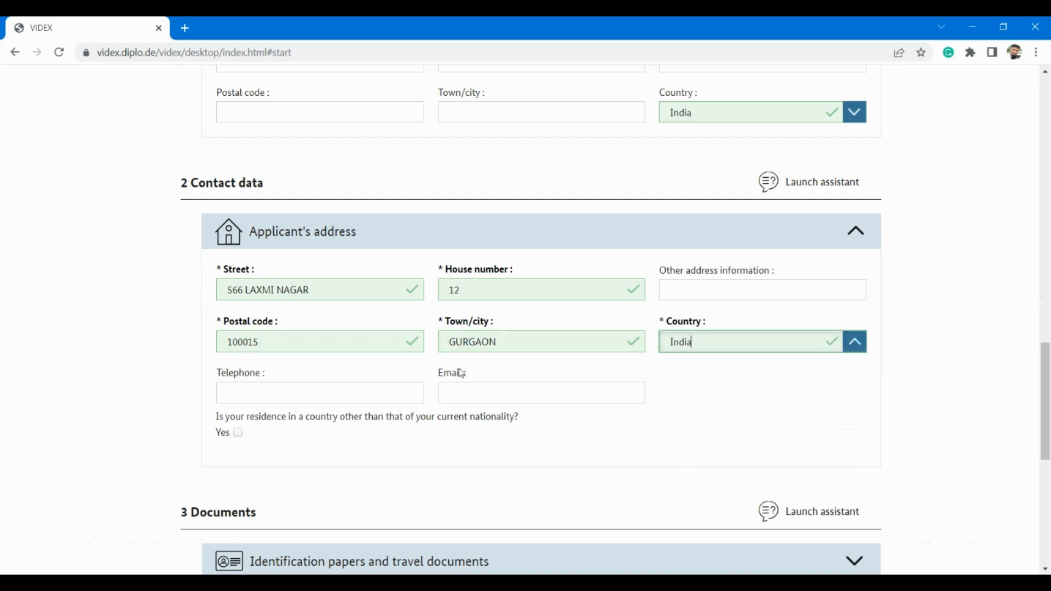
{"action": "left_click", "coordinate": [267, 395]}
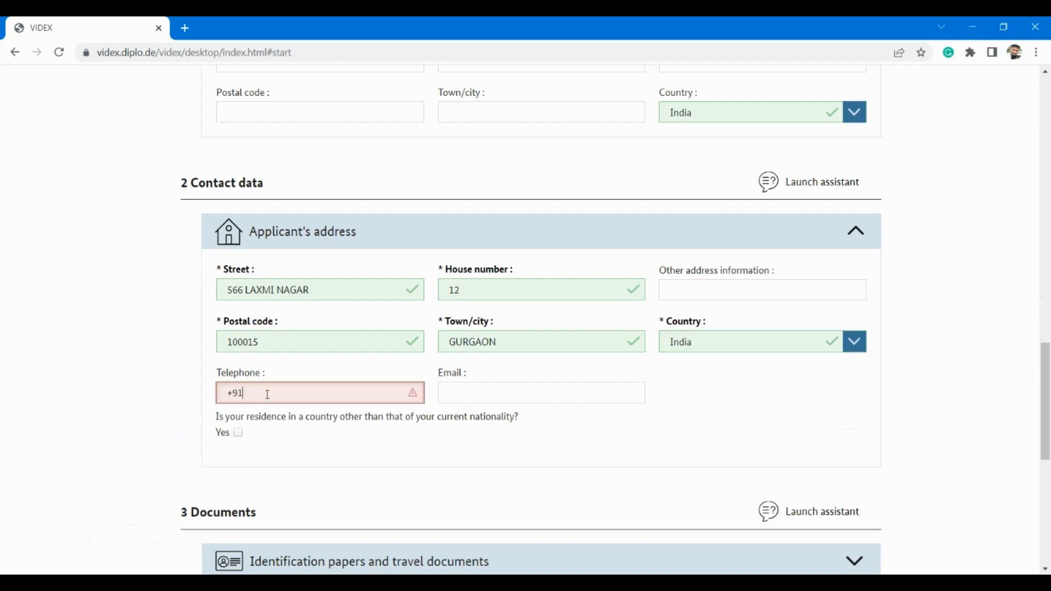
{"action": "left_click", "coordinate": [503, 398]}
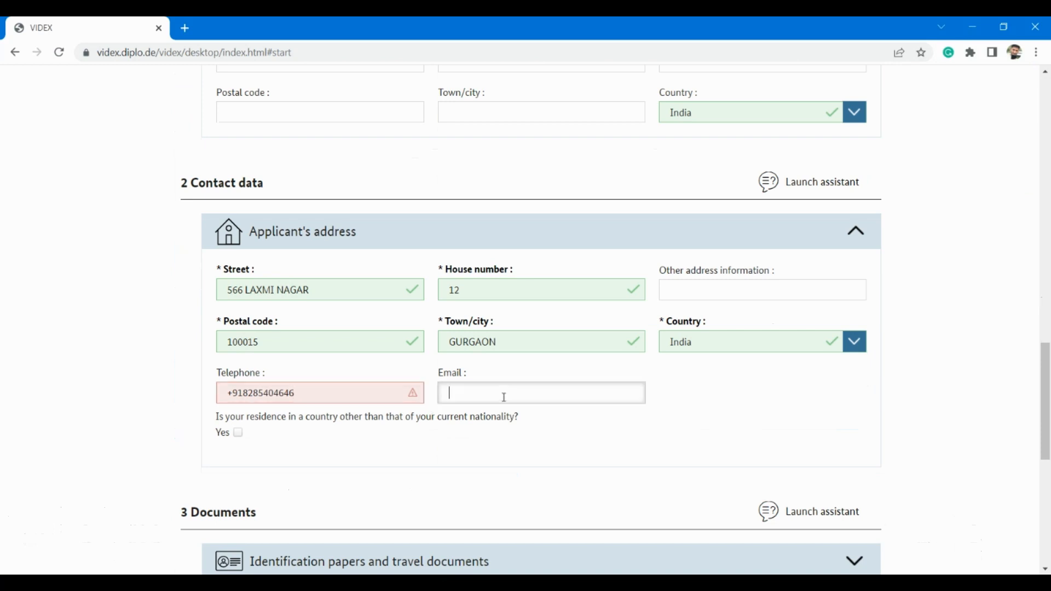
{"action": "left_click", "coordinate": [233, 395]}
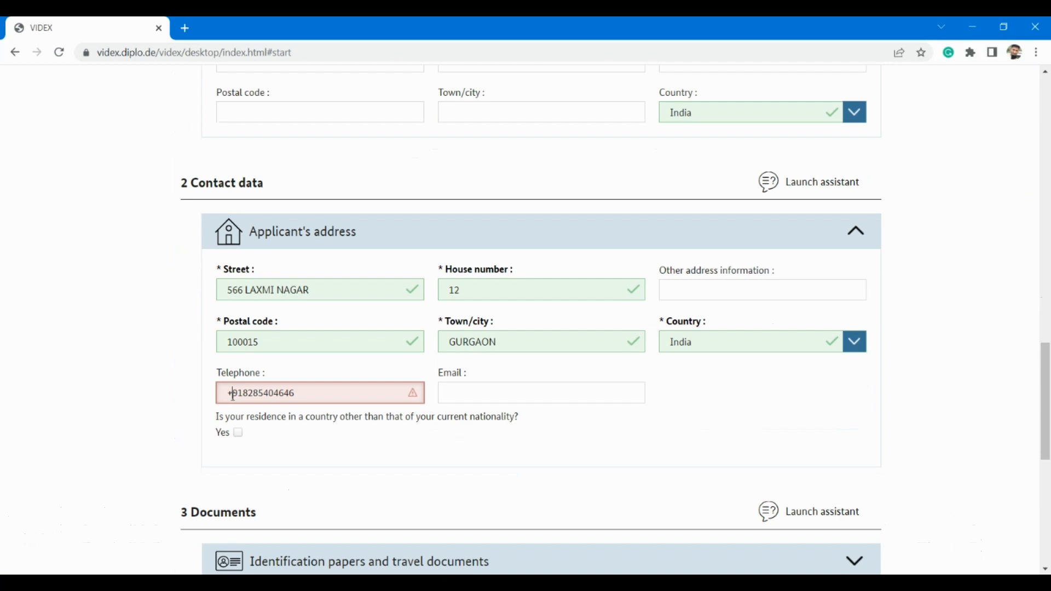
{"action": "key", "text": "BackSpace"}
{"action": "type", "text": "0"}
{"action": "left_click", "coordinate": [509, 397]}
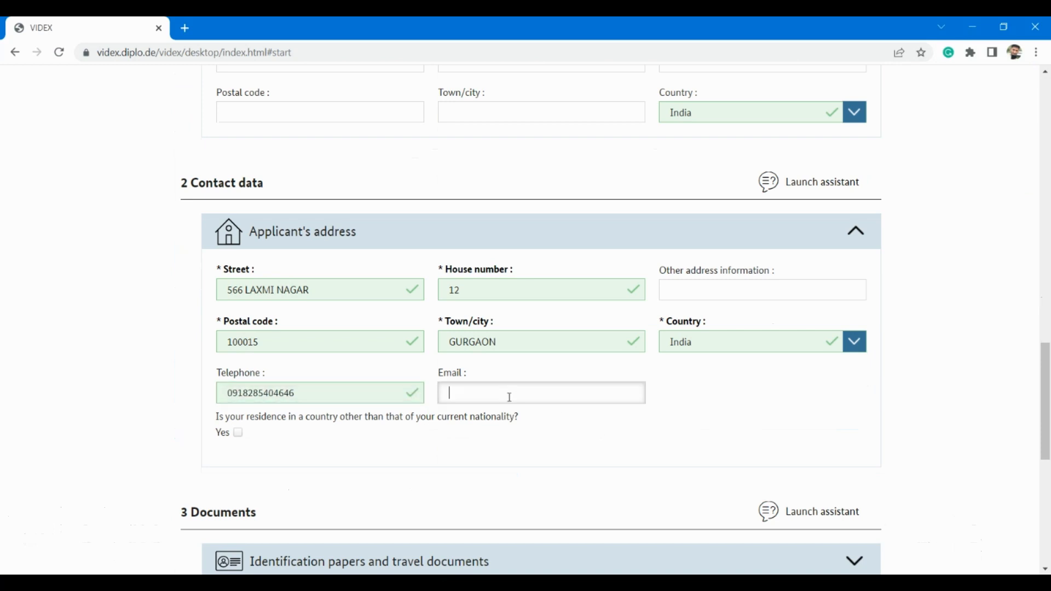
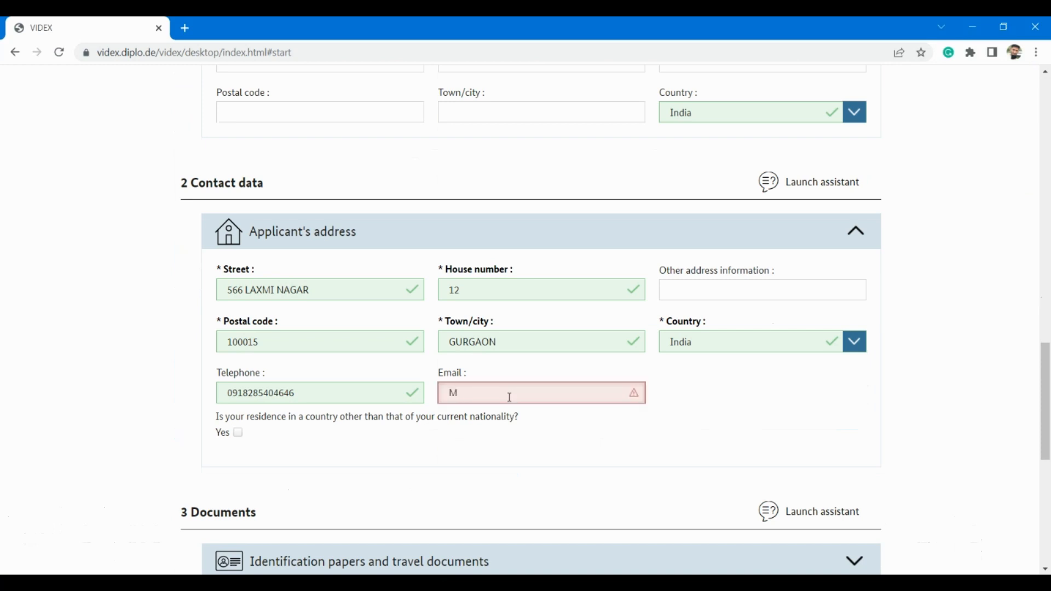
Step: Leave the residence-in-another-country question unticked and scroll on to Documents
{"action": "scroll", "coordinate": [487, 418], "scroll_direction": "down", "scroll_amount": 1}
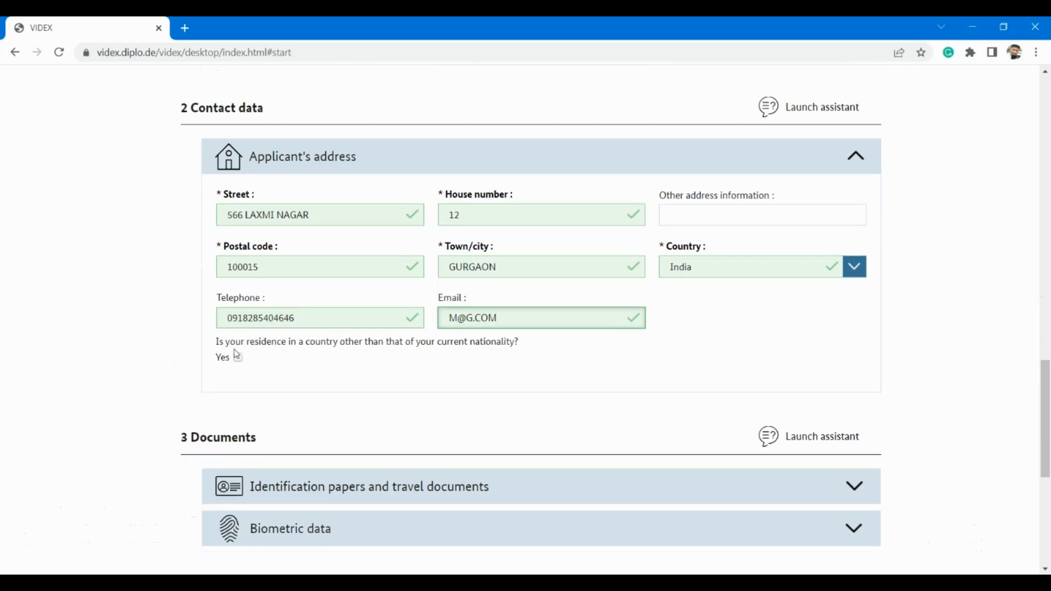
{"action": "scroll", "coordinate": [302, 359], "scroll_direction": "down", "scroll_amount": 1}
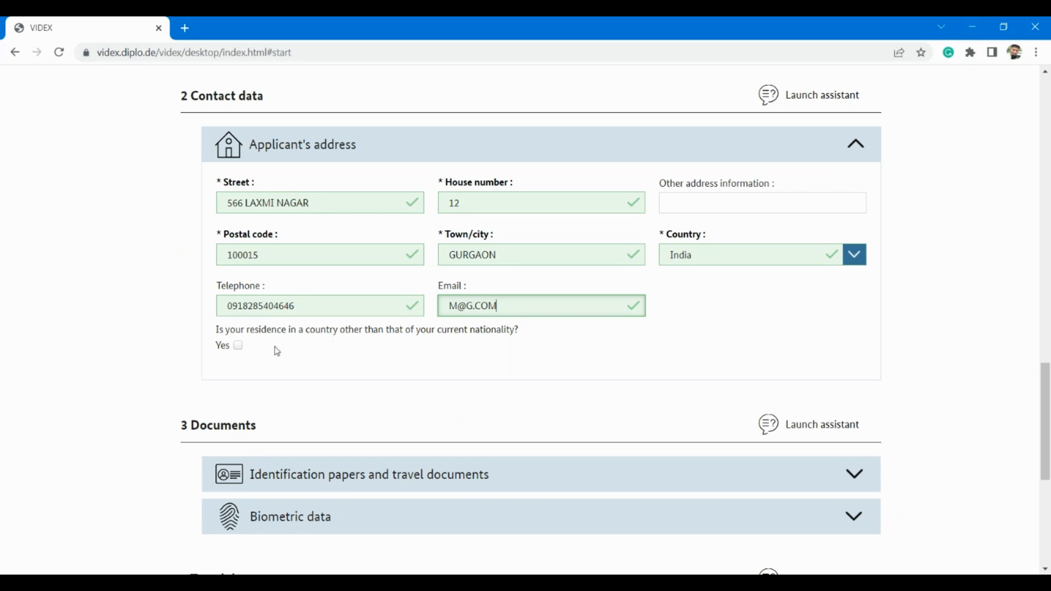
{"action": "left_click", "coordinate": [236, 350]}
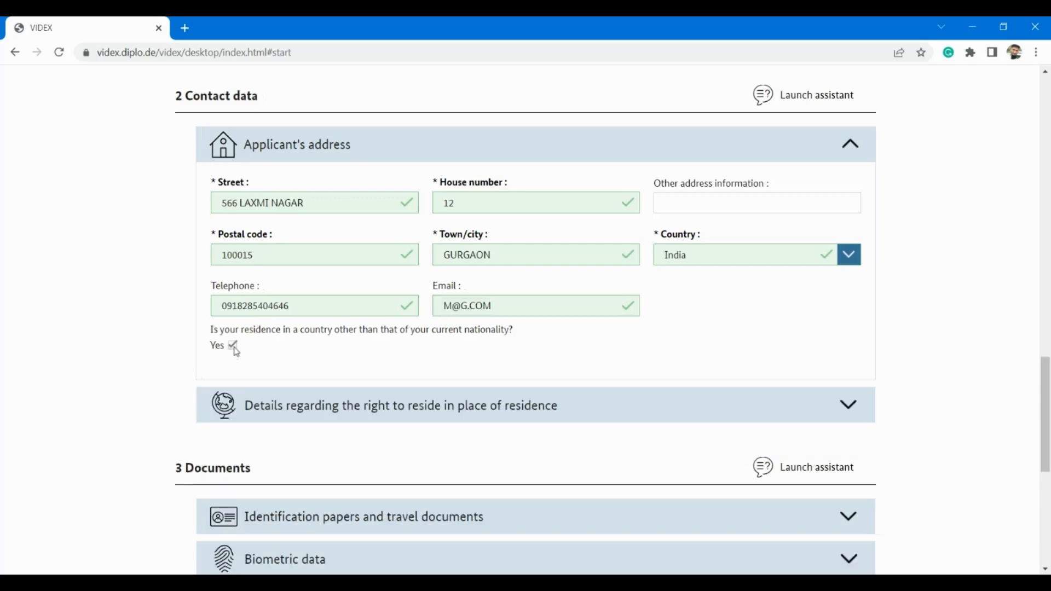
{"action": "left_click", "coordinate": [236, 348]}
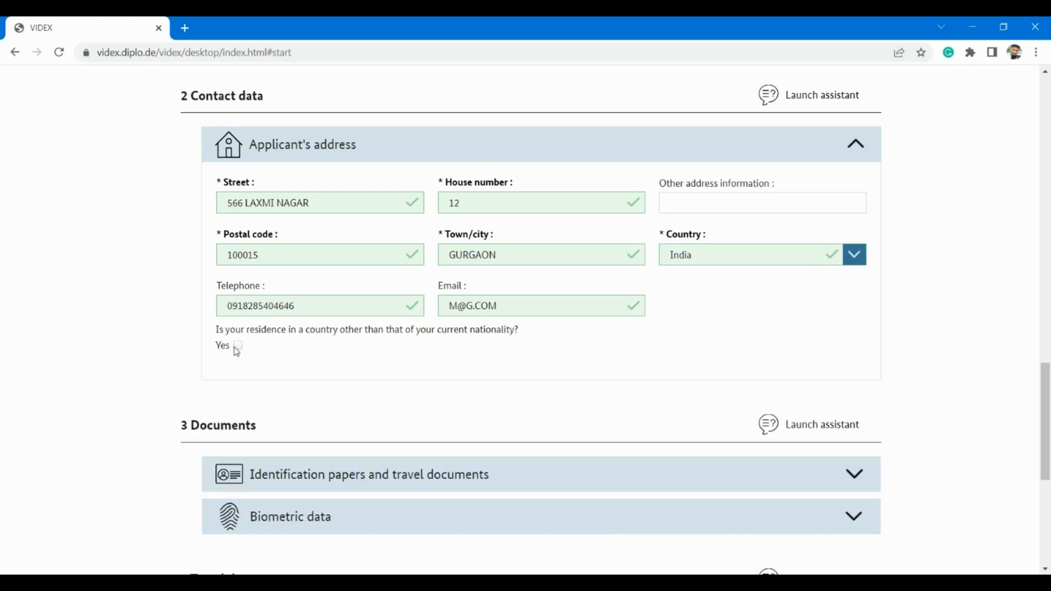
{"action": "scroll", "coordinate": [465, 394], "scroll_direction": "down", "scroll_amount": 4}
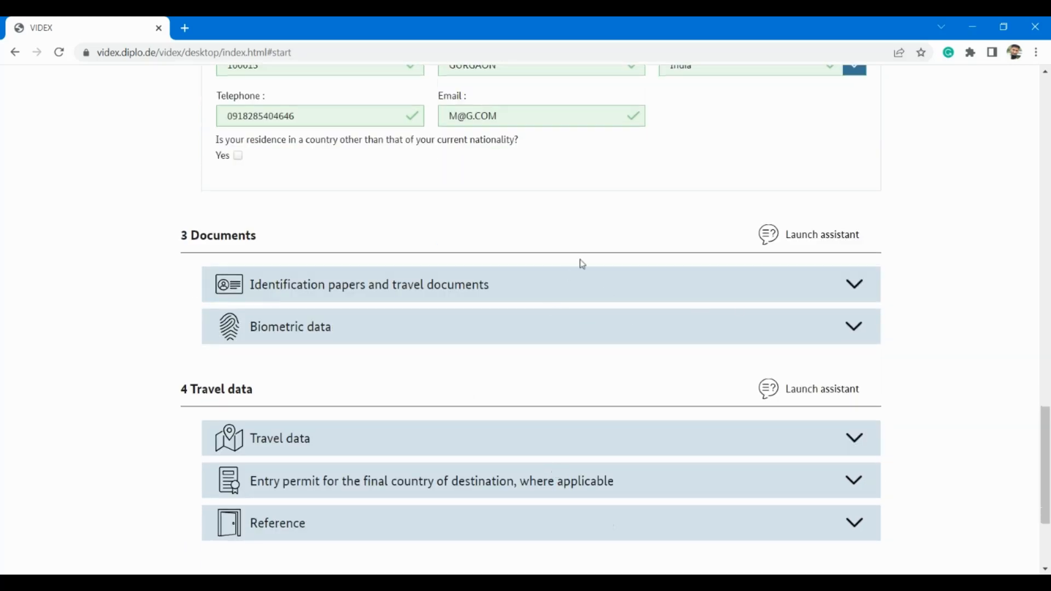
Step: Choose Ordinary passport as travel document and enter the passport number
{"action": "left_click", "coordinate": [859, 289]}
{"action": "left_click", "coordinate": [410, 347]}
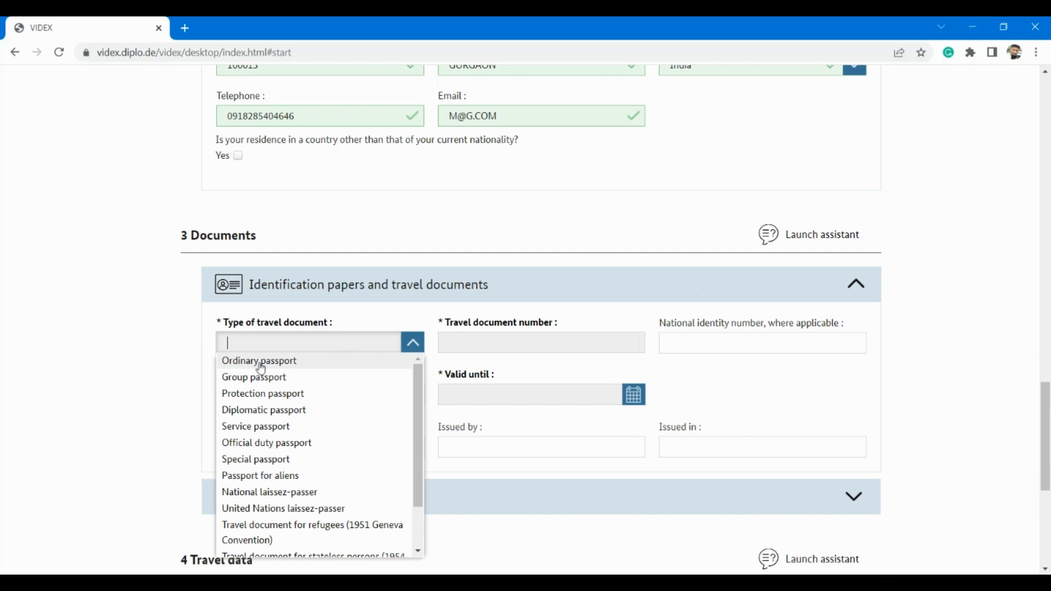
{"action": "left_click", "coordinate": [261, 367]}
{"action": "left_click", "coordinate": [491, 343]}
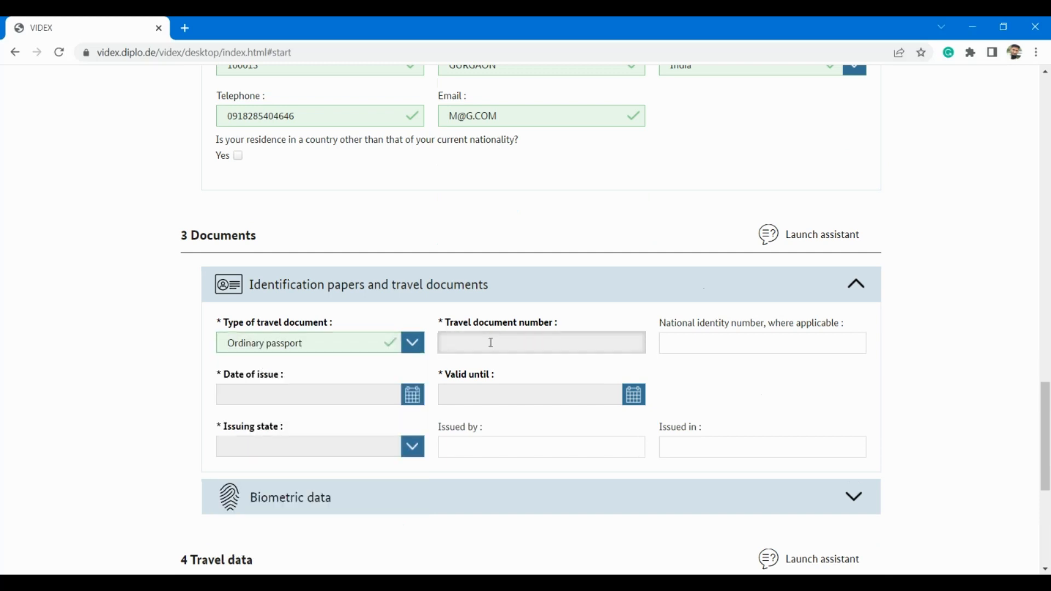
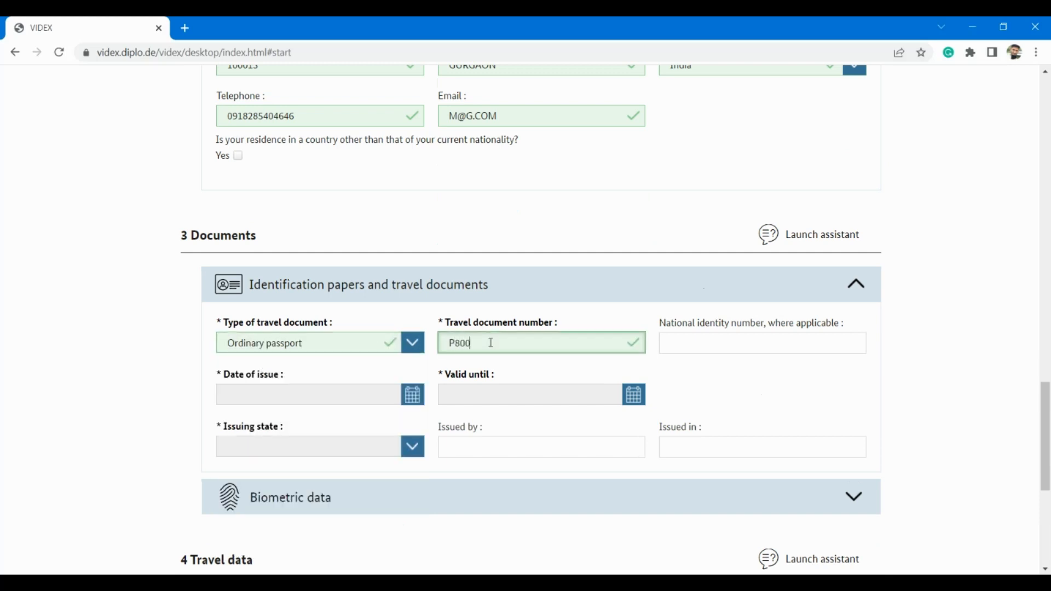
Step: Set the passport's date of issue to 15.08.2019 using the calendar
{"action": "left_click", "coordinate": [318, 392]}
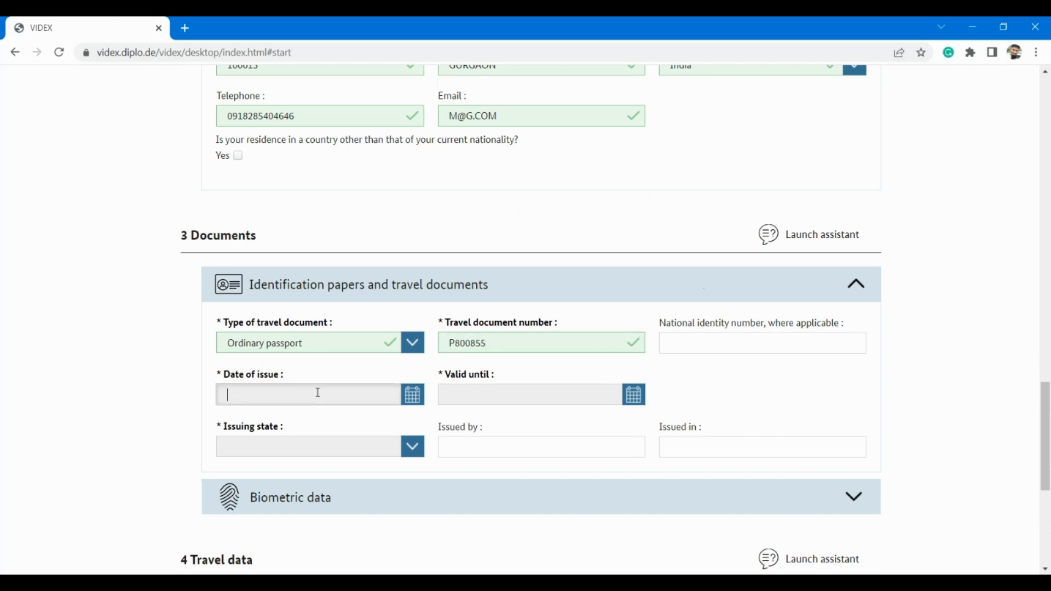
{"action": "left_click", "coordinate": [413, 400]}
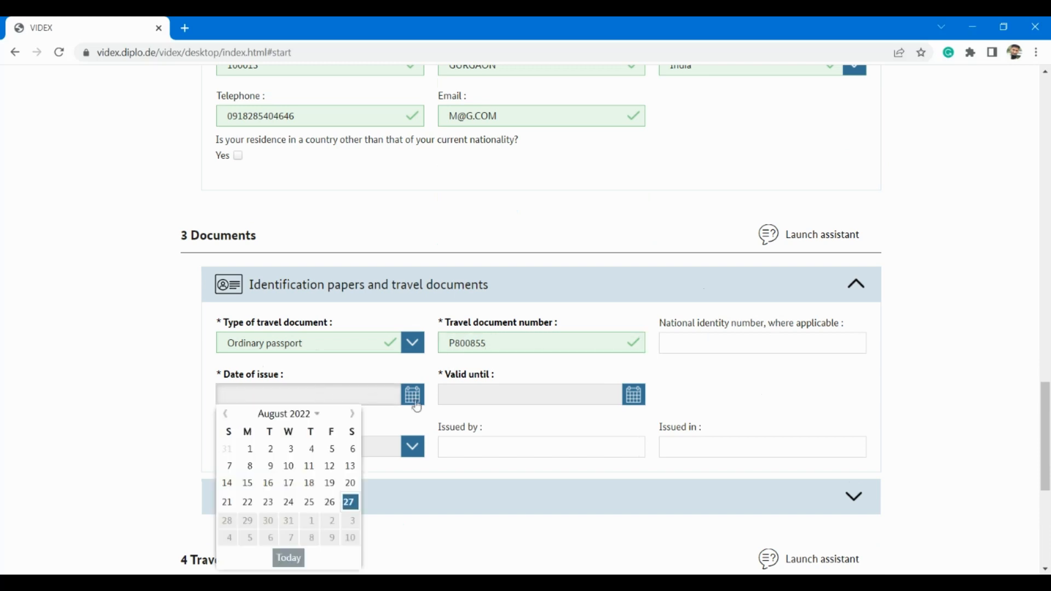
{"action": "left_click", "coordinate": [309, 416]}
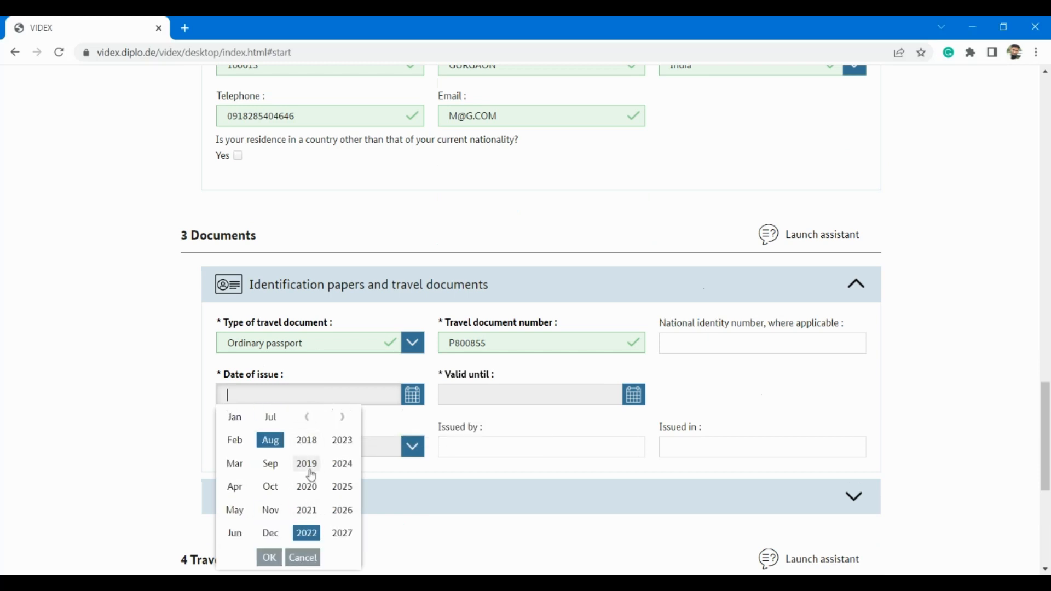
{"action": "left_click", "coordinate": [311, 473]}
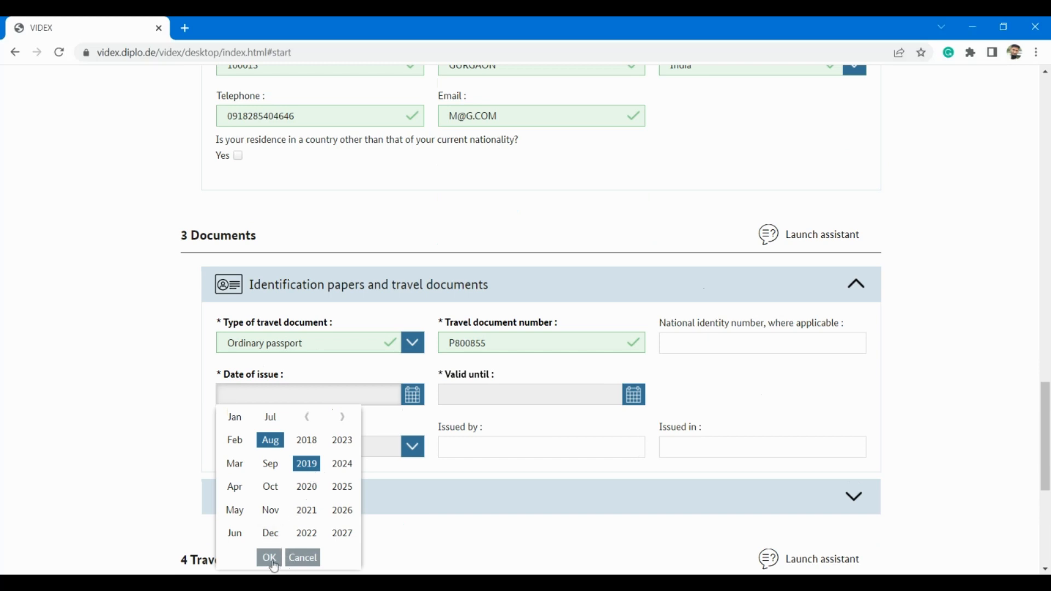
{"action": "left_click", "coordinate": [274, 558]}
{"action": "left_click", "coordinate": [310, 483]}
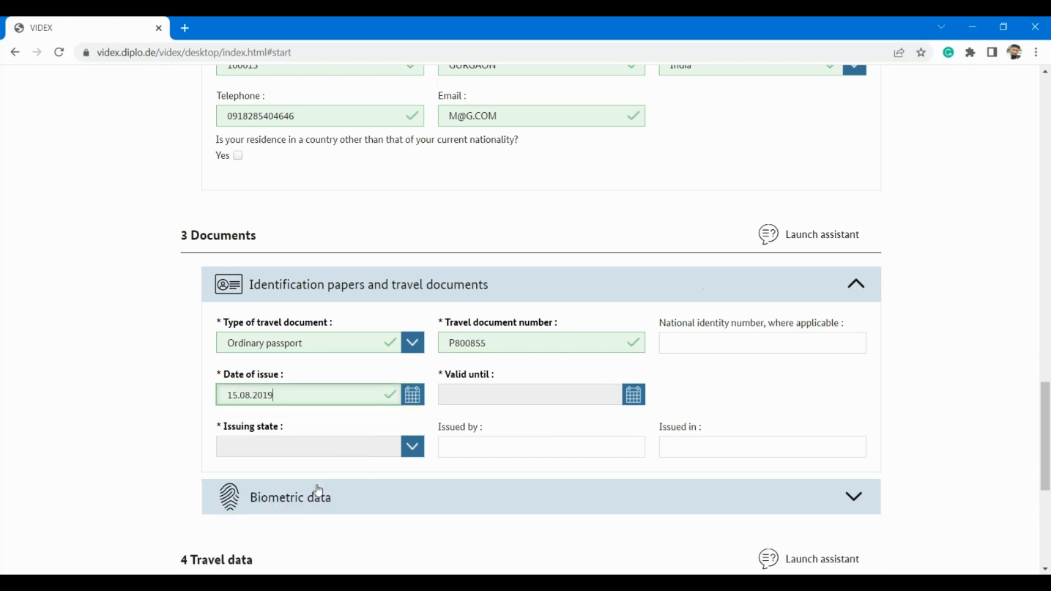
Step: Set the passport's valid-until date to 20.08.2026 using the calendar
{"action": "left_click", "coordinate": [633, 397]}
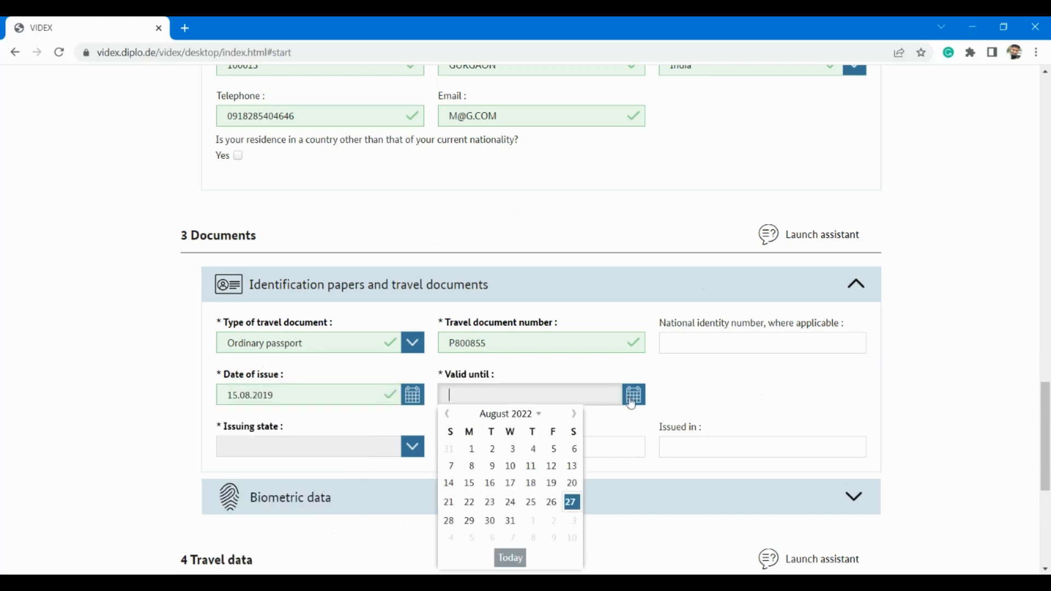
{"action": "left_click", "coordinate": [535, 419]}
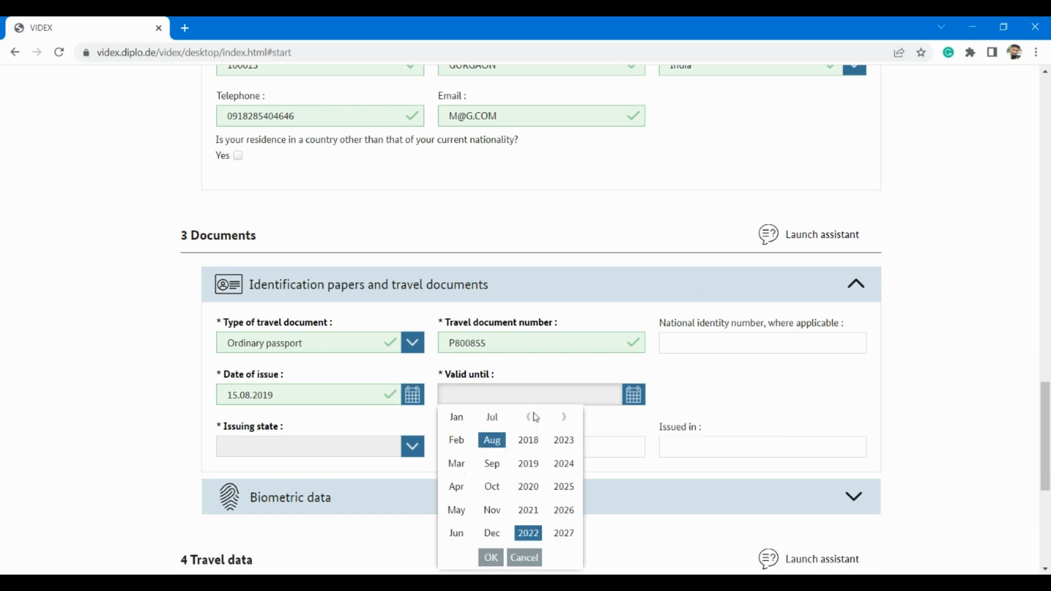
{"action": "scroll", "coordinate": [542, 454], "scroll_direction": "down", "scroll_amount": 1}
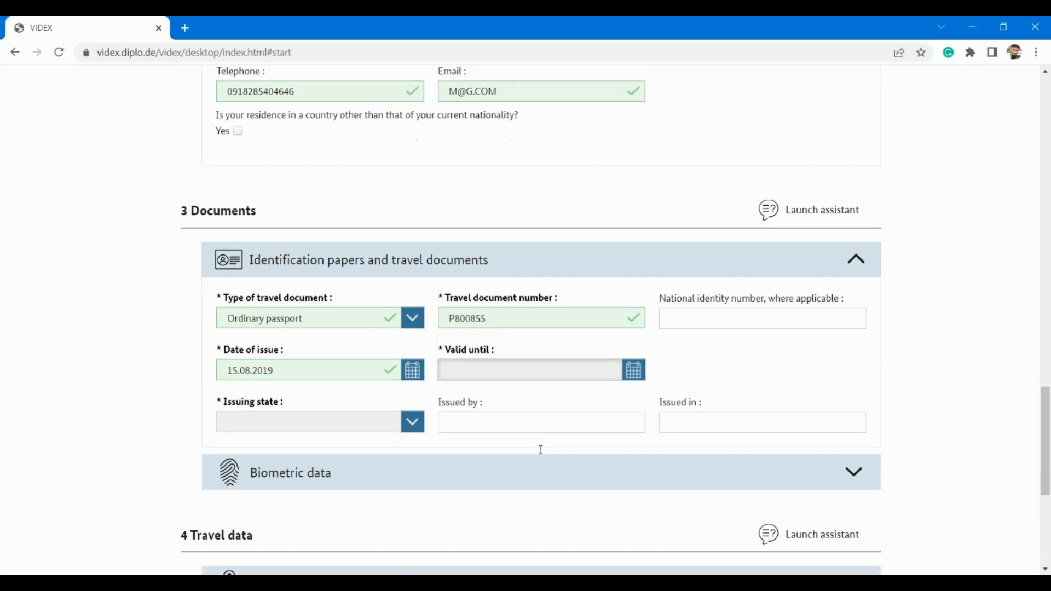
{"action": "left_click", "coordinate": [629, 372]}
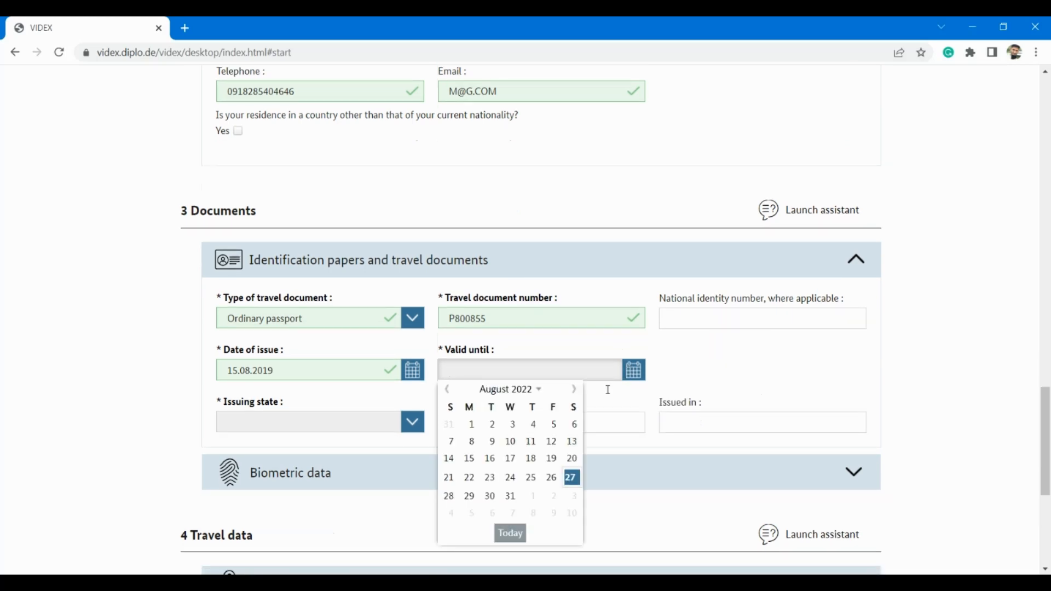
{"action": "left_click", "coordinate": [539, 393]}
{"action": "left_click", "coordinate": [563, 418]}
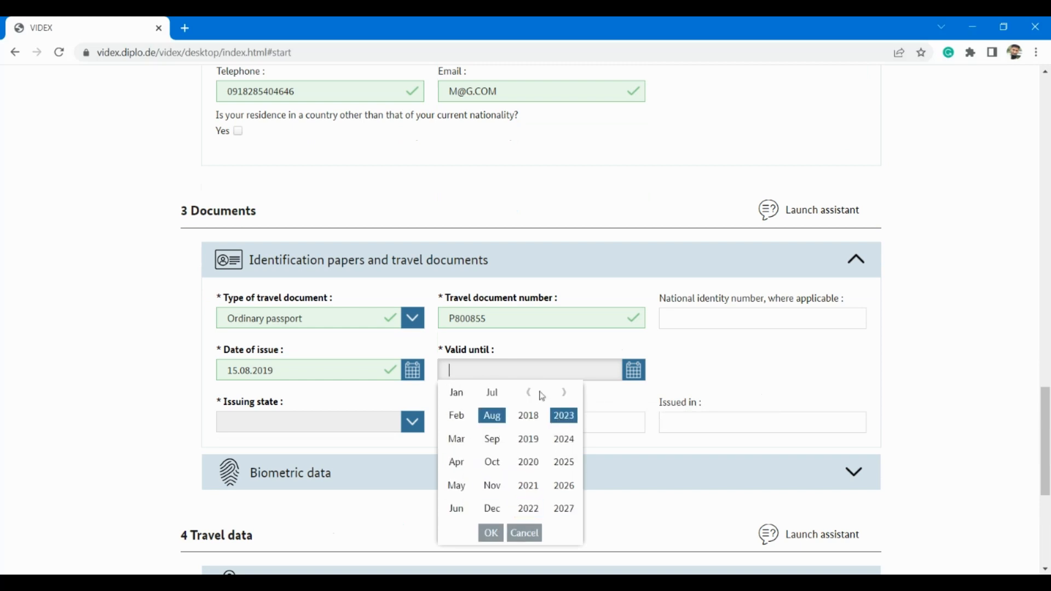
{"action": "left_click", "coordinate": [564, 486]}
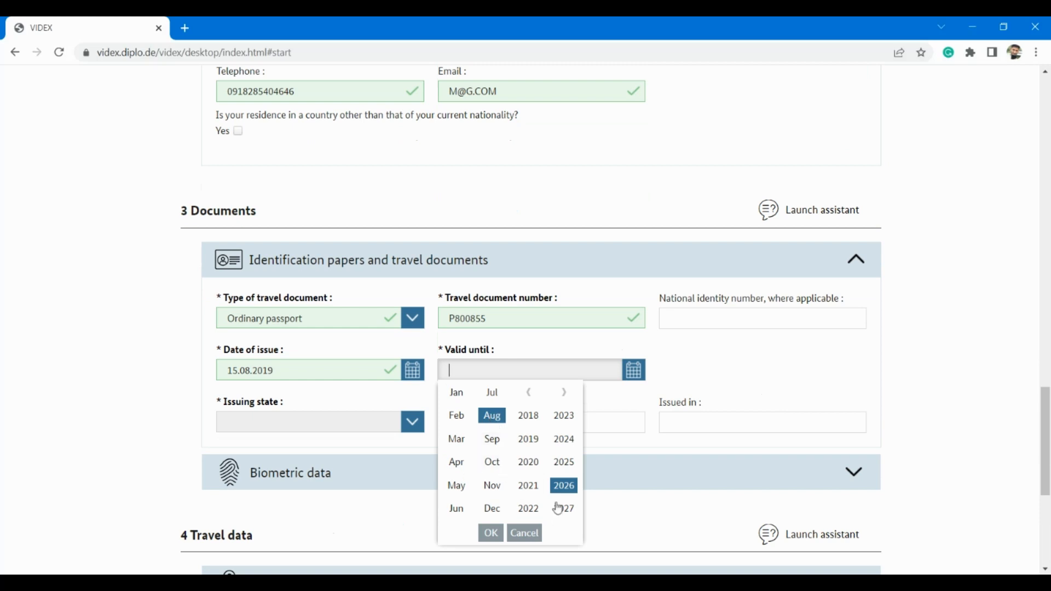
{"action": "scroll", "coordinate": [624, 438], "scroll_direction": "down", "scroll_amount": 2}
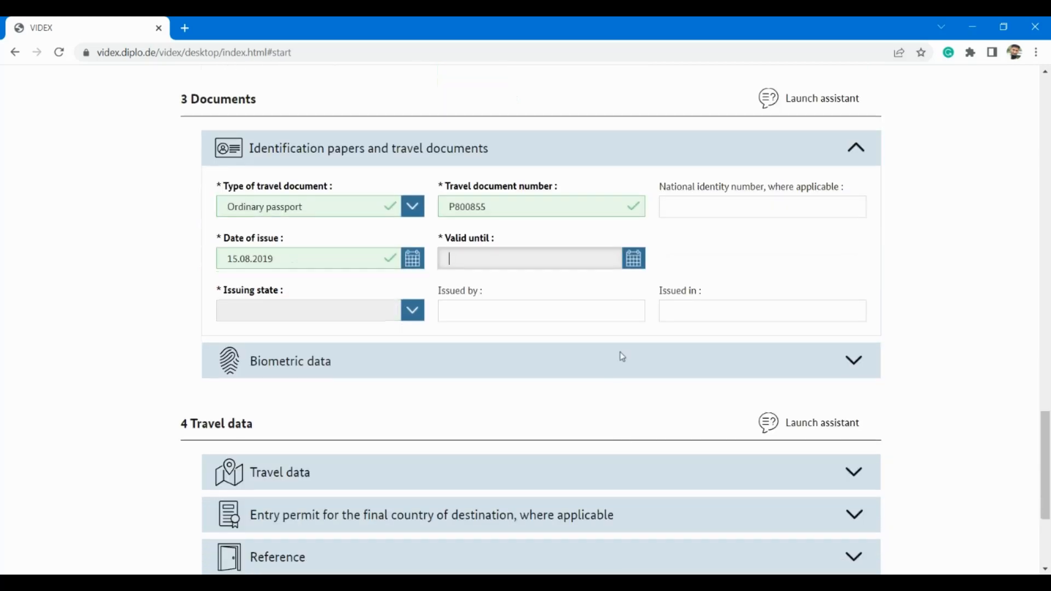
{"action": "left_click", "coordinate": [633, 261]}
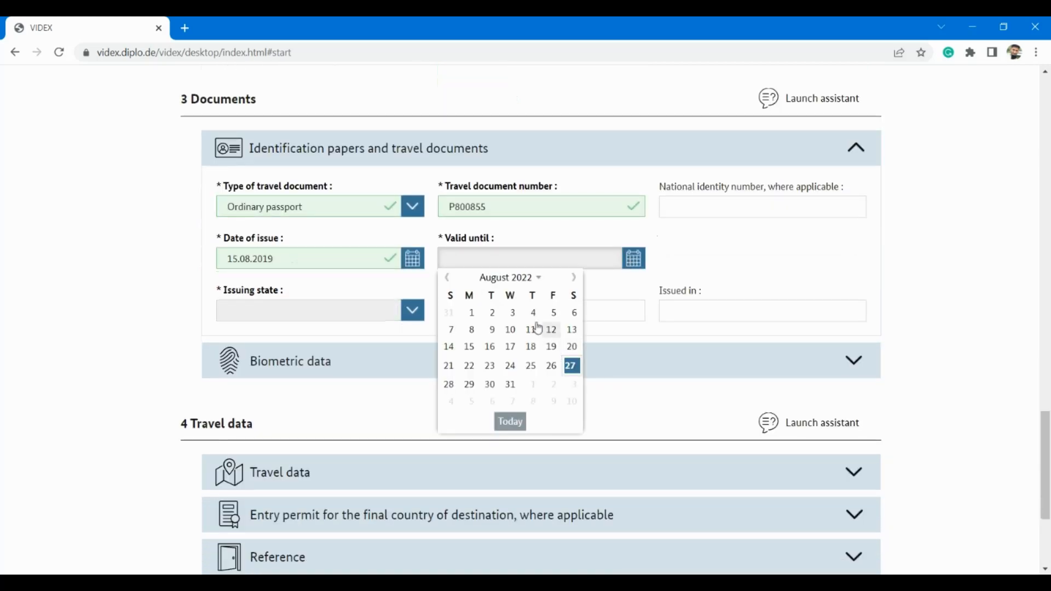
{"action": "left_click", "coordinate": [533, 286]}
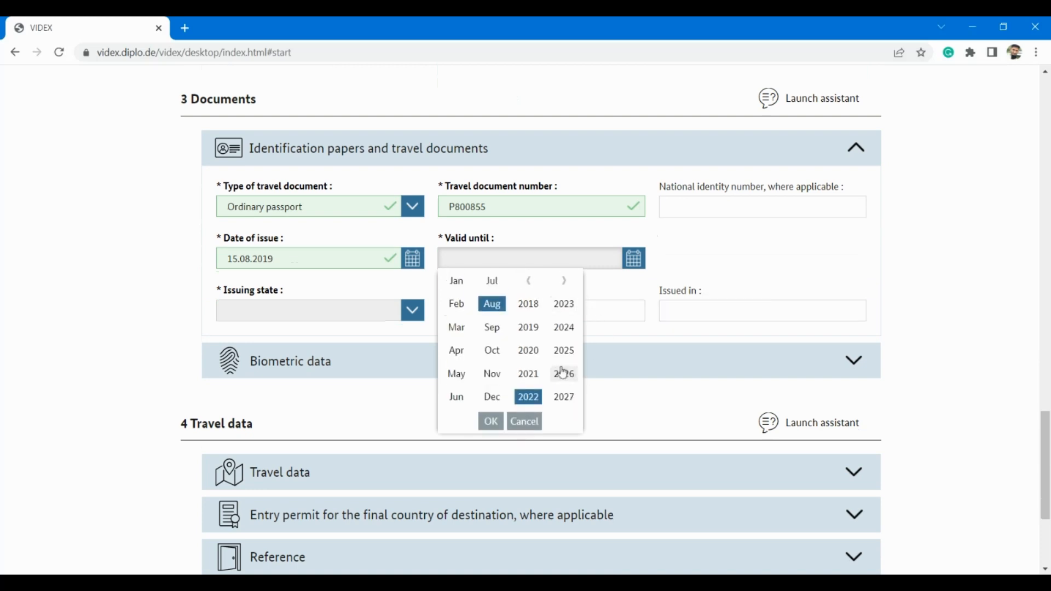
{"action": "left_click", "coordinate": [563, 373]}
{"action": "left_click", "coordinate": [490, 421]}
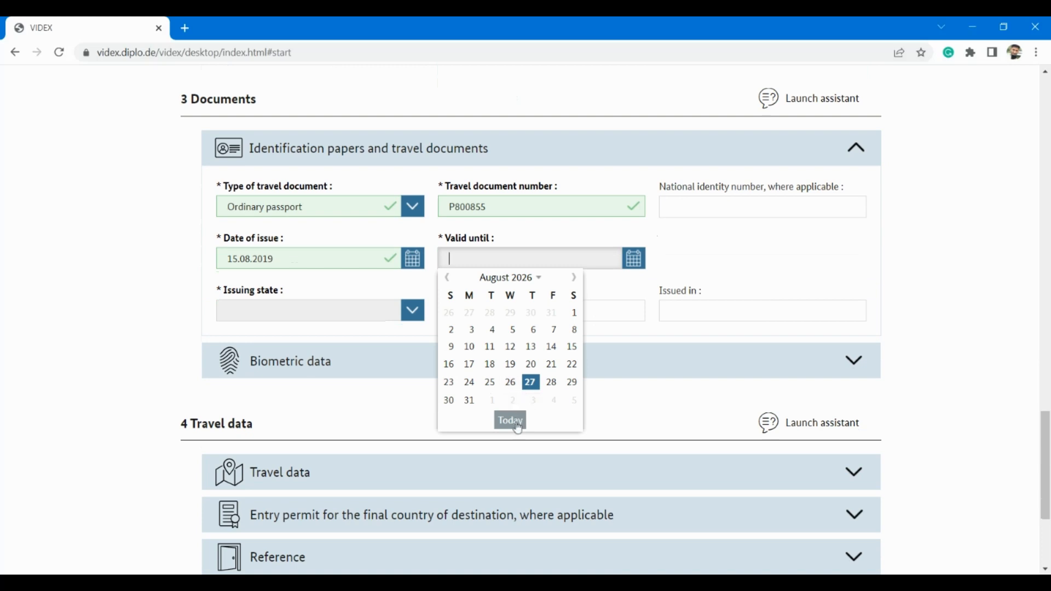
{"action": "left_click", "coordinate": [532, 365]}
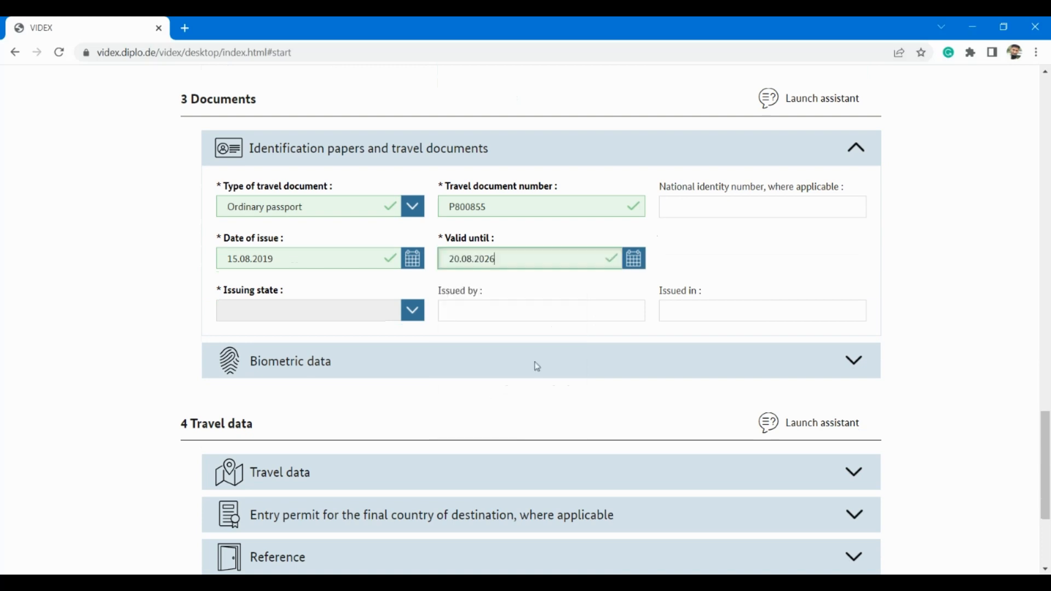
Step: Choose India as issuing state and enter REPUBLIC OF INDIA as issuing authority, leaving Issued in blank
{"action": "left_click", "coordinate": [393, 313]}
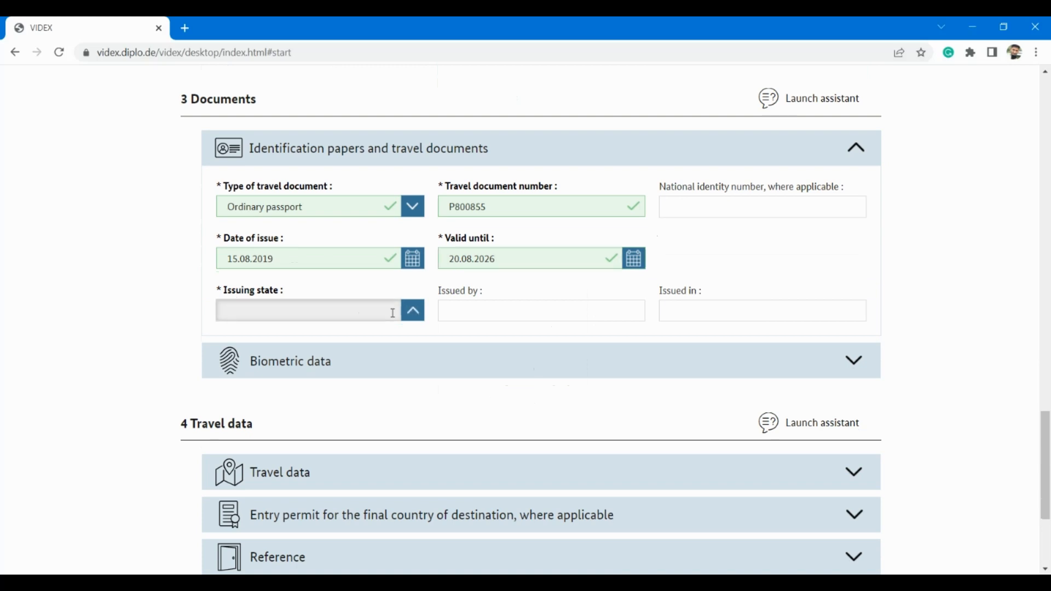
{"action": "type", "text": "Ind"}
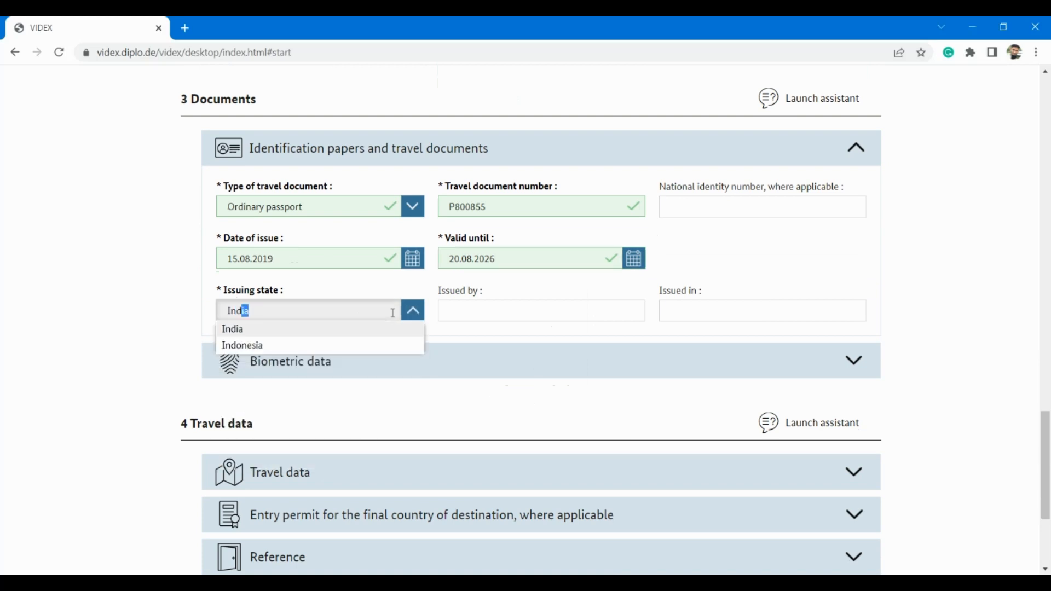
{"action": "type", "text": "ia"}
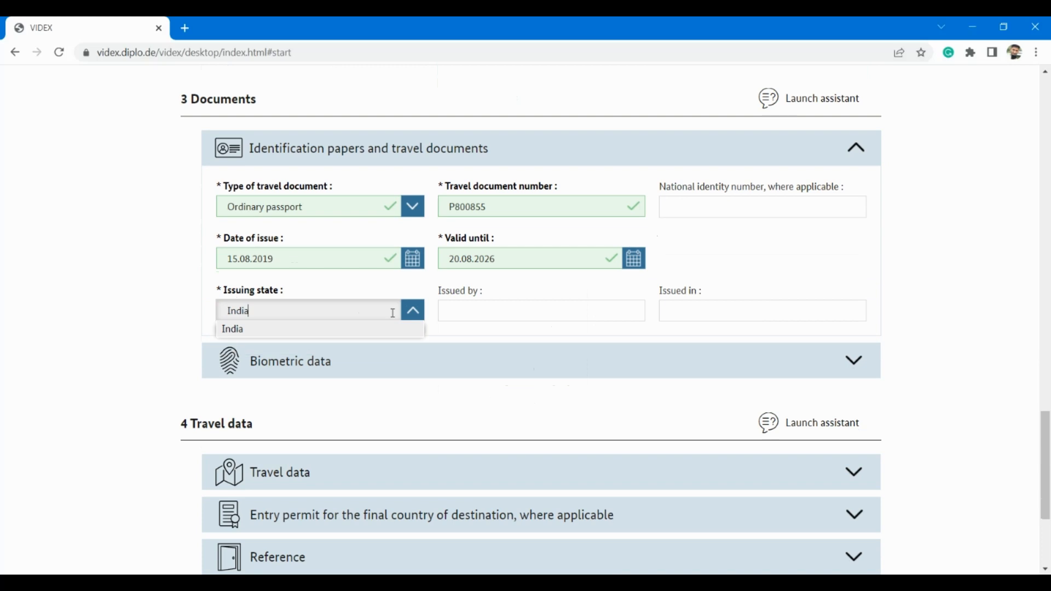
{"action": "left_click", "coordinate": [272, 330]}
{"action": "left_click", "coordinate": [515, 320]}
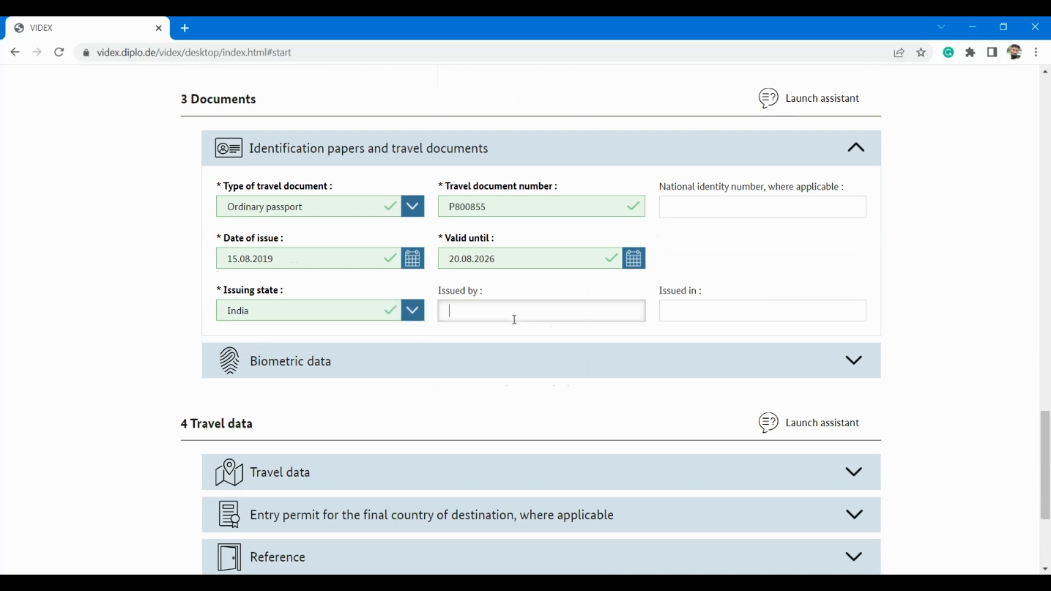
{"action": "type", "text": "RE"}
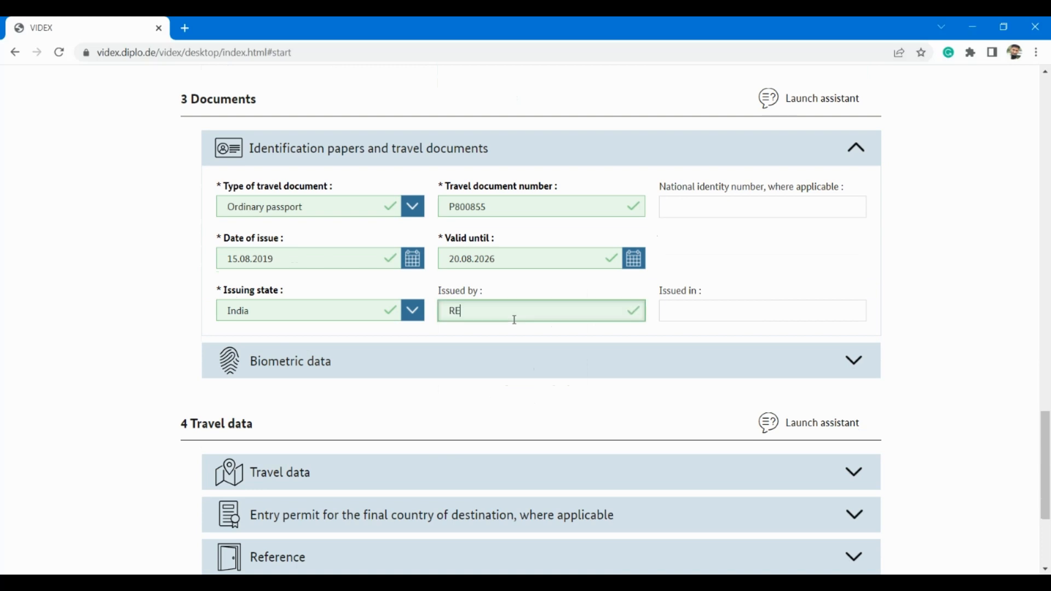
{"action": "type", "text": "PUBLIC OF INDIA"}
{"action": "left_click", "coordinate": [693, 312]}
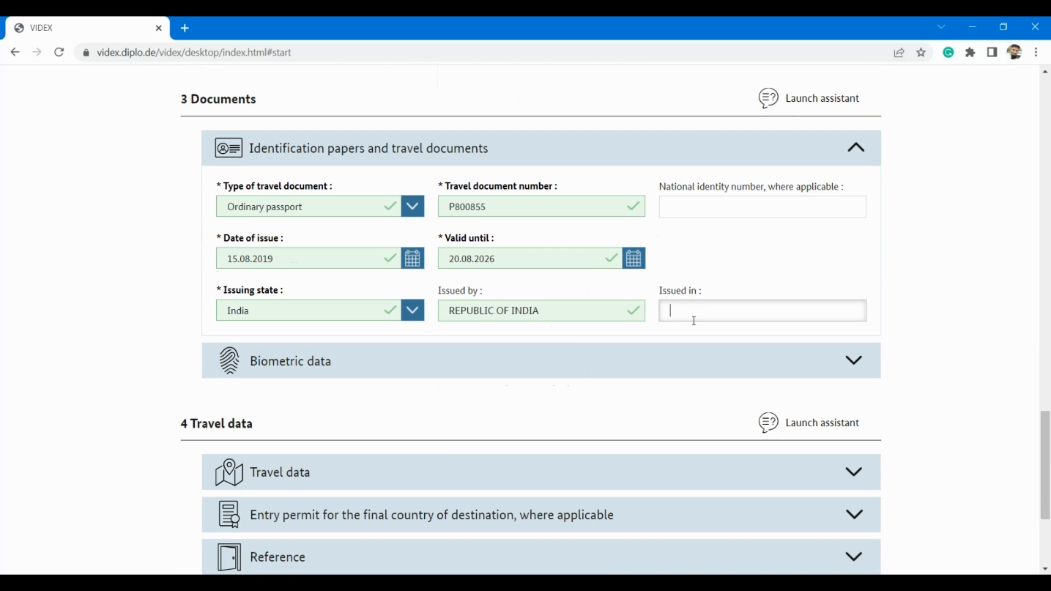
{"action": "scroll", "coordinate": [564, 380], "scroll_direction": "down", "scroll_amount": 1}
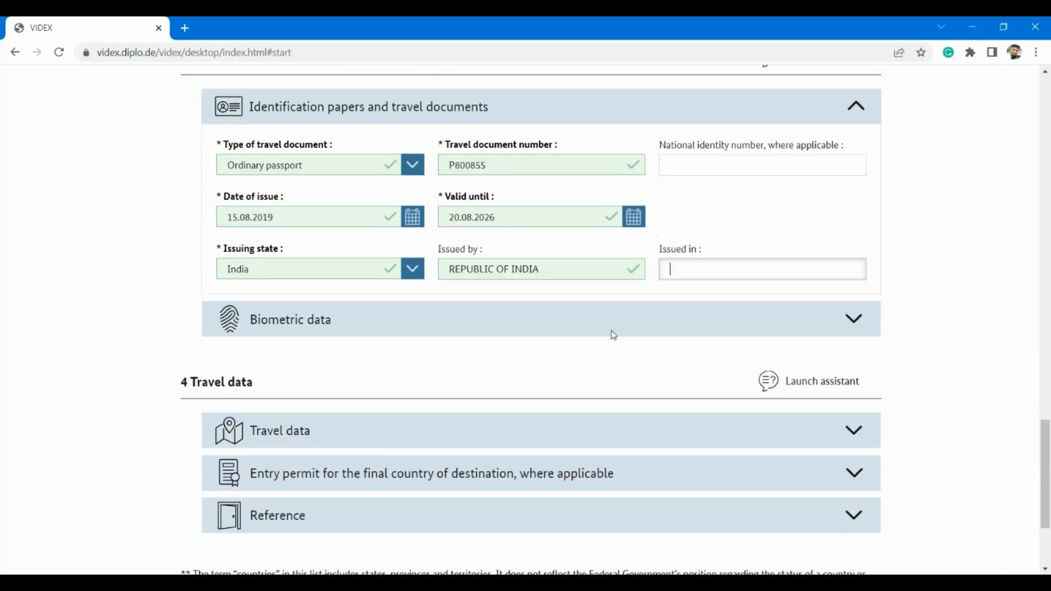
{"action": "left_click", "coordinate": [678, 325]}
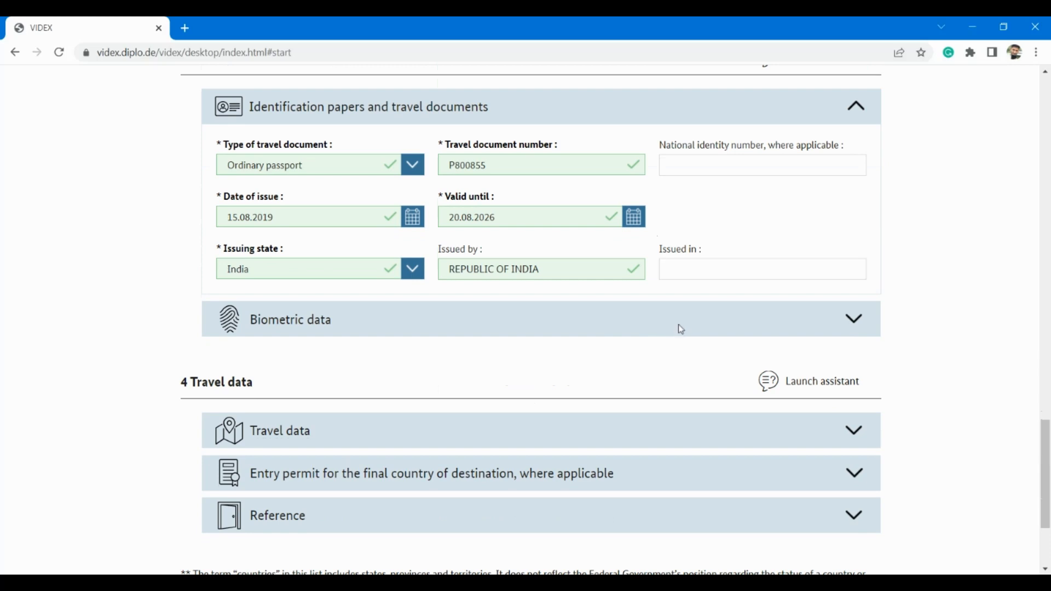
Step: Expand Biometric data and scroll past its previous-fingerprints question toward Travel data
{"action": "left_click", "coordinate": [855, 329]}
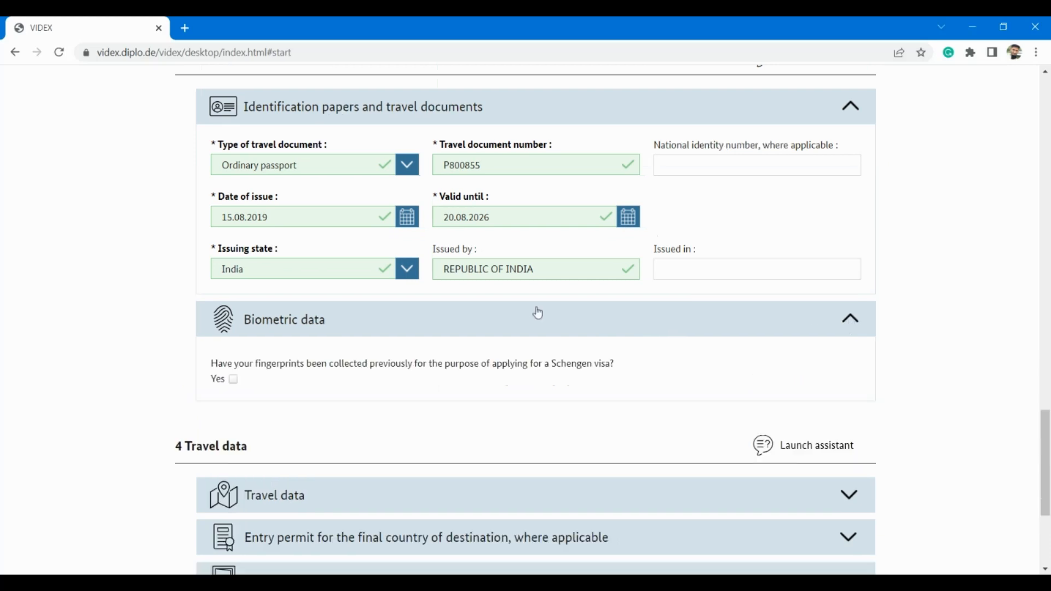
{"action": "scroll", "coordinate": [403, 405], "scroll_direction": "down", "scroll_amount": 1}
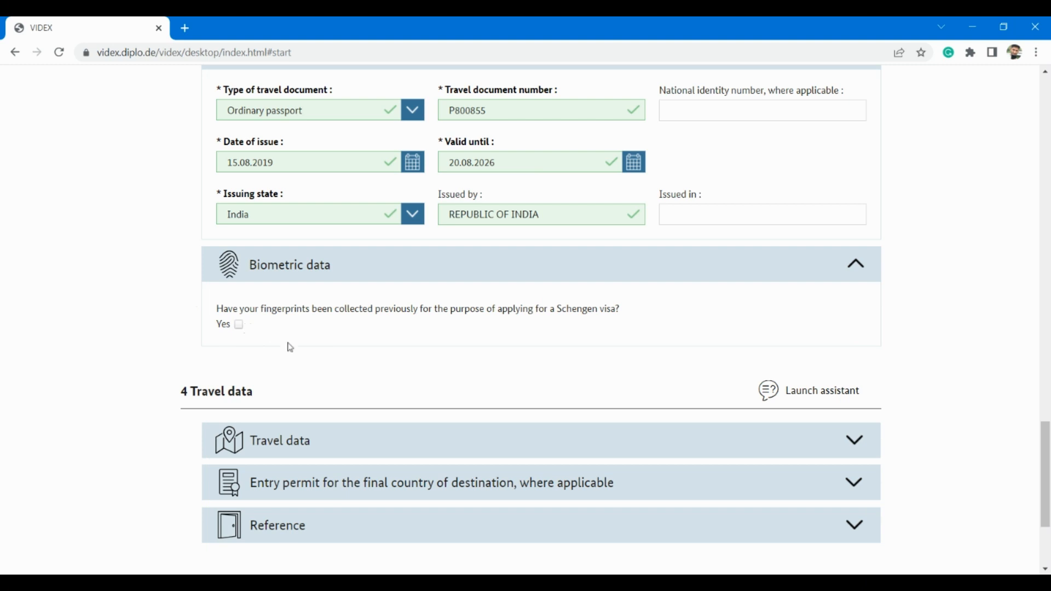
{"action": "scroll", "coordinate": [300, 353], "scroll_direction": "down", "scroll_amount": 3}
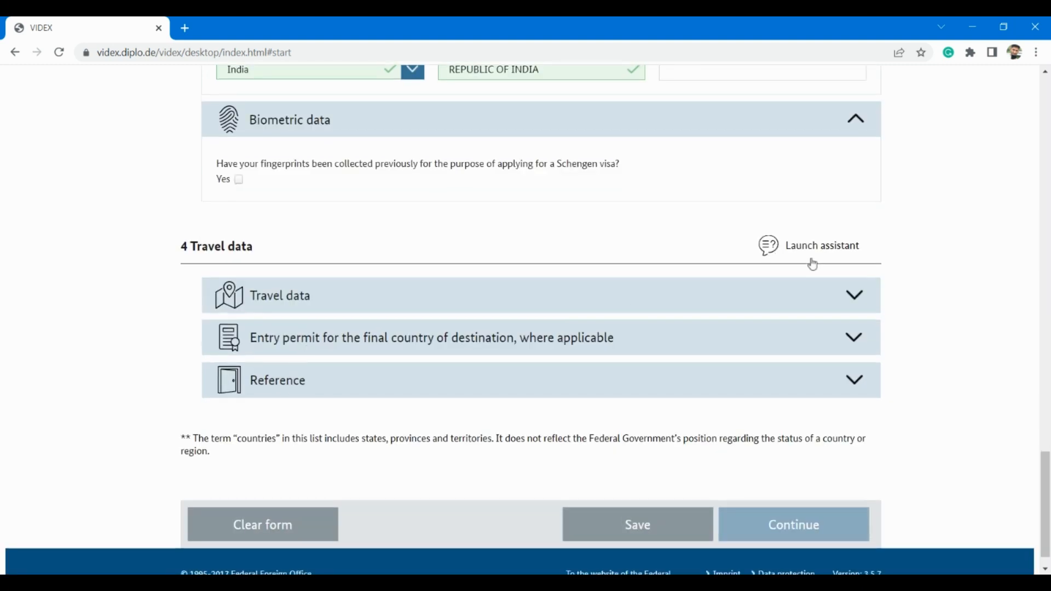
Step: Set the journey's main purpose to Study and the member state of first entry to Germany
{"action": "left_click", "coordinate": [863, 303]}
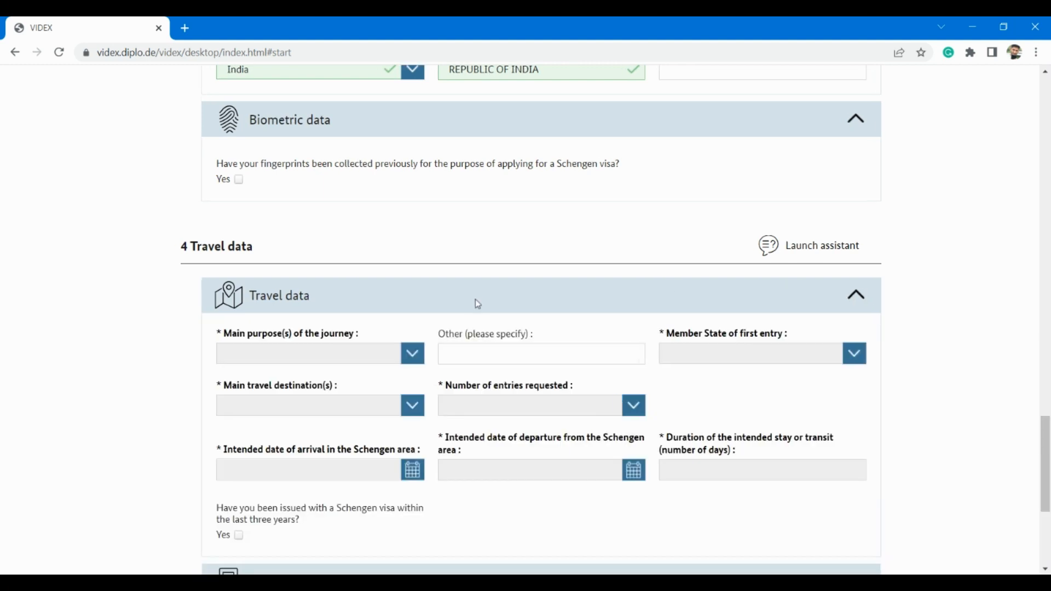
{"action": "scroll", "coordinate": [367, 359], "scroll_direction": "down", "scroll_amount": 2}
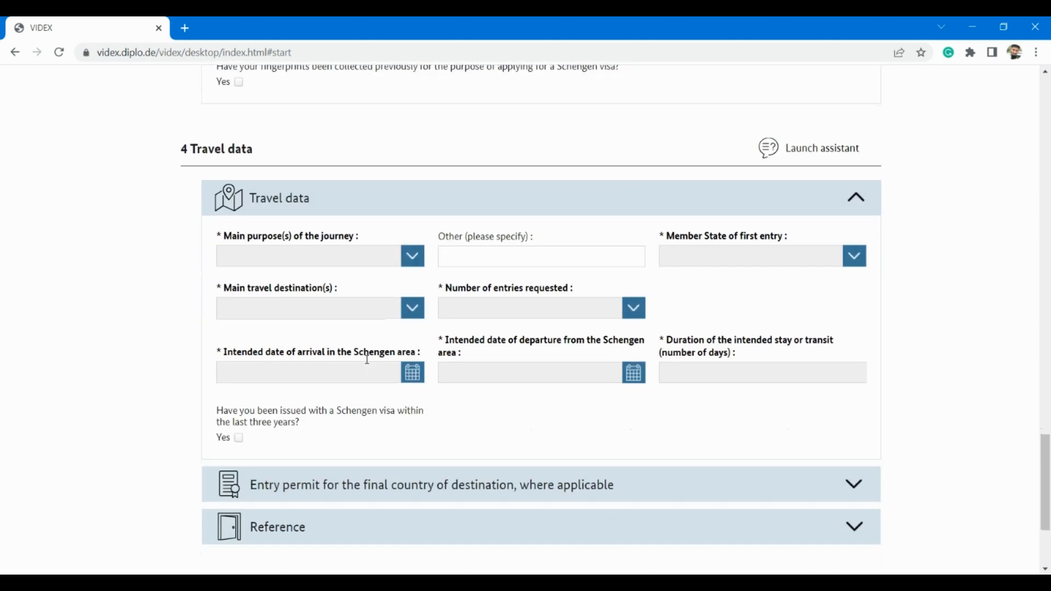
{"action": "left_click", "coordinate": [405, 267]}
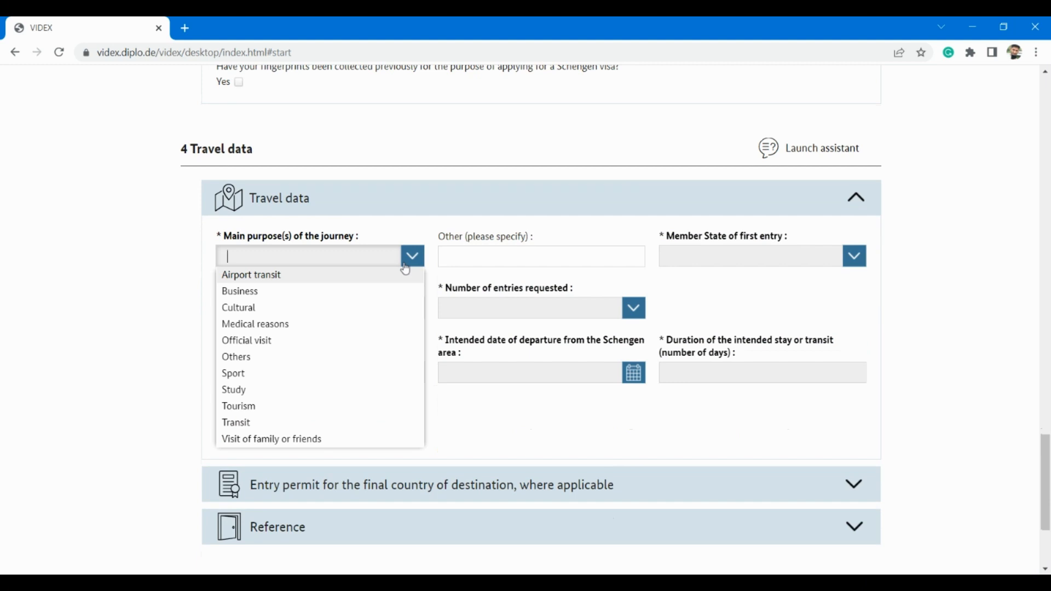
{"action": "type", "text": "st"}
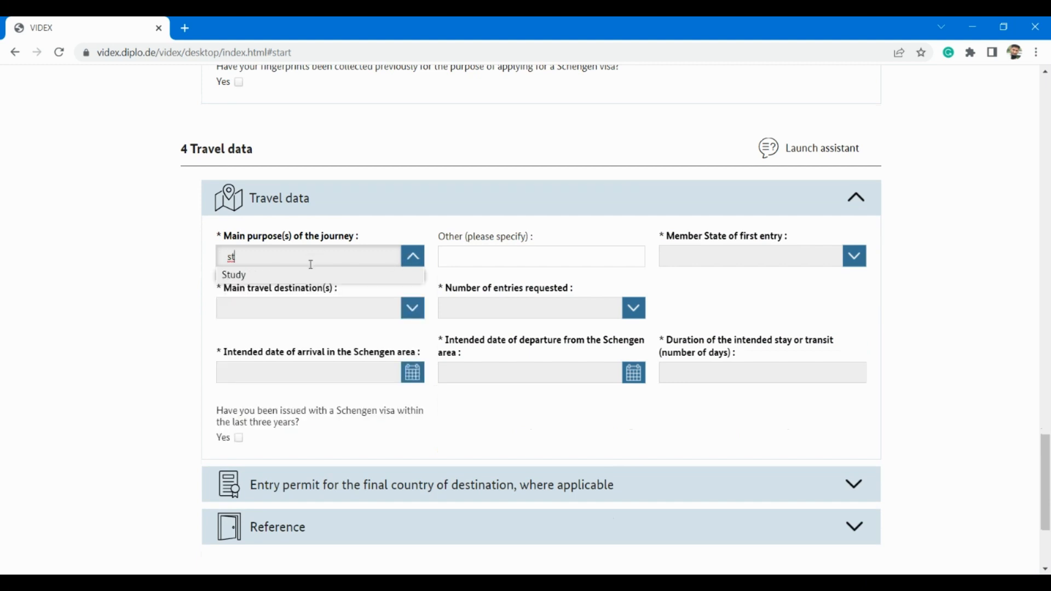
{"action": "left_click", "coordinate": [303, 275]}
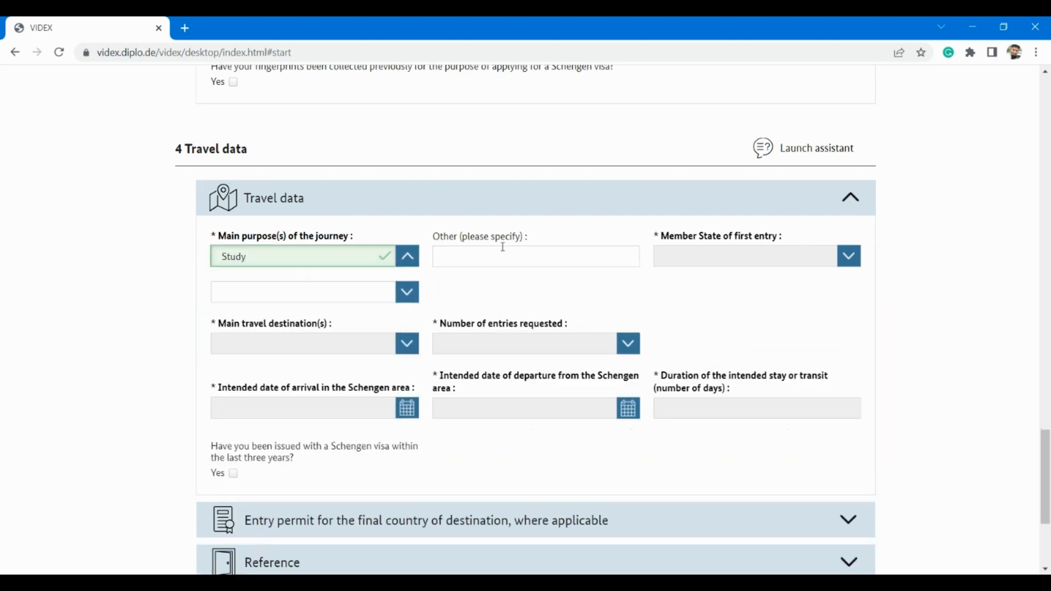
{"action": "left_click", "coordinate": [761, 261]}
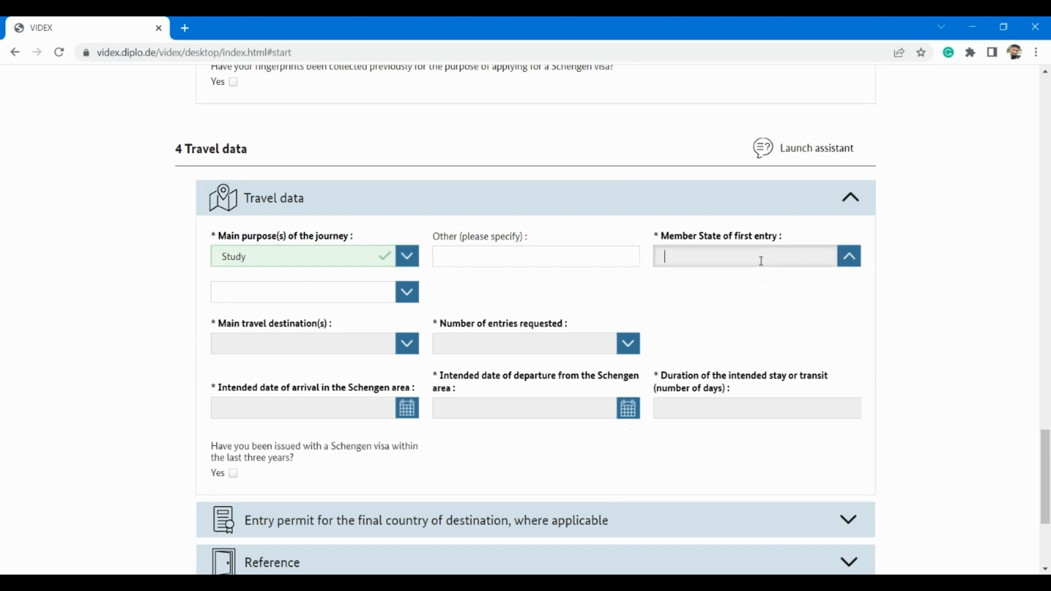
{"action": "type", "text": "G"}
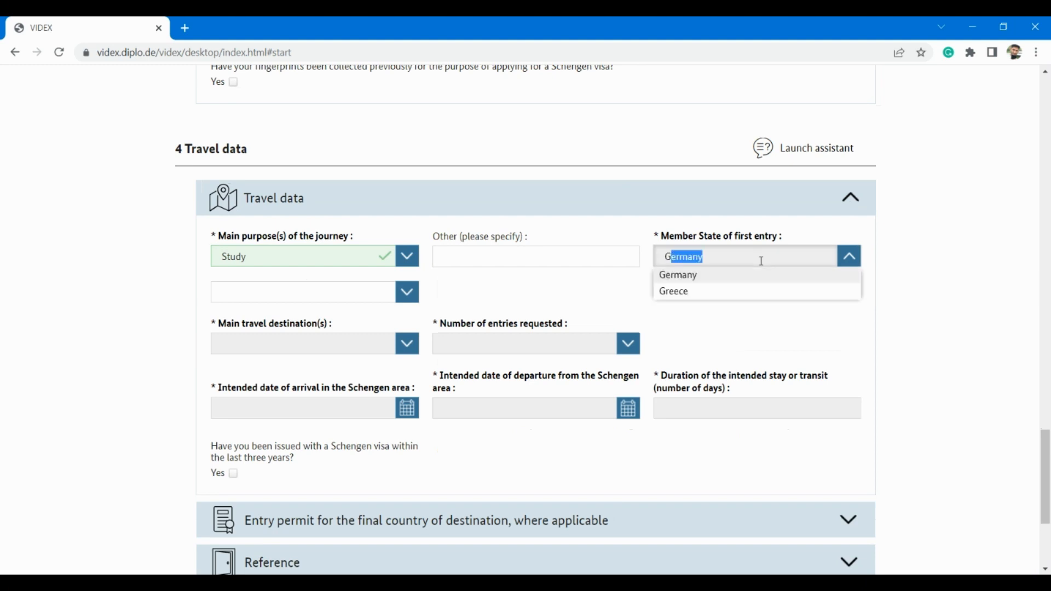
{"action": "type", "text": "e"}
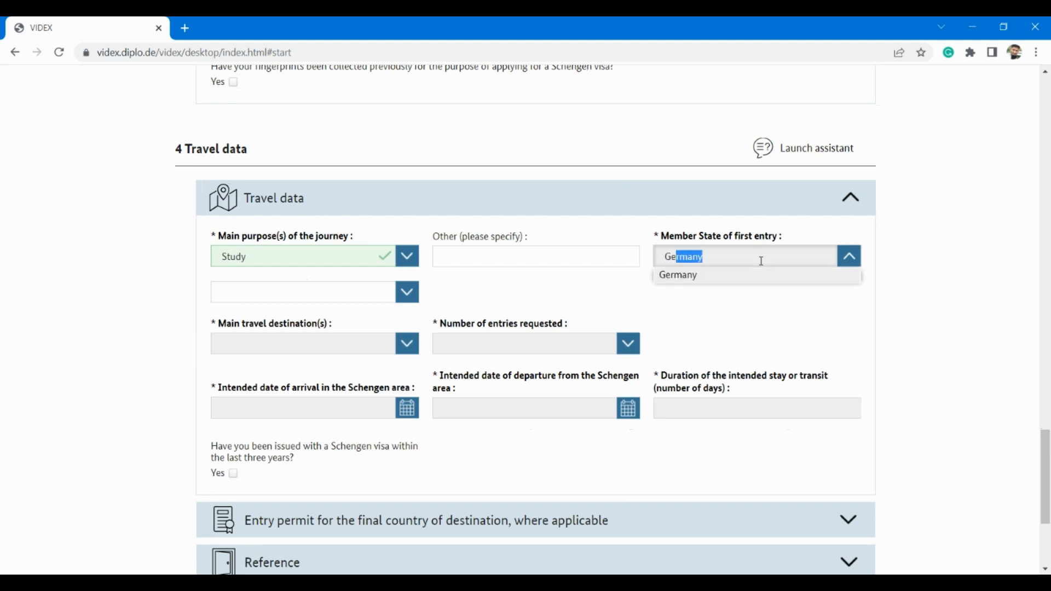
{"action": "left_click", "coordinate": [687, 278]}
Step: Choose Germany as the main travel destination and request multiple entries
{"action": "left_click", "coordinate": [333, 349]}
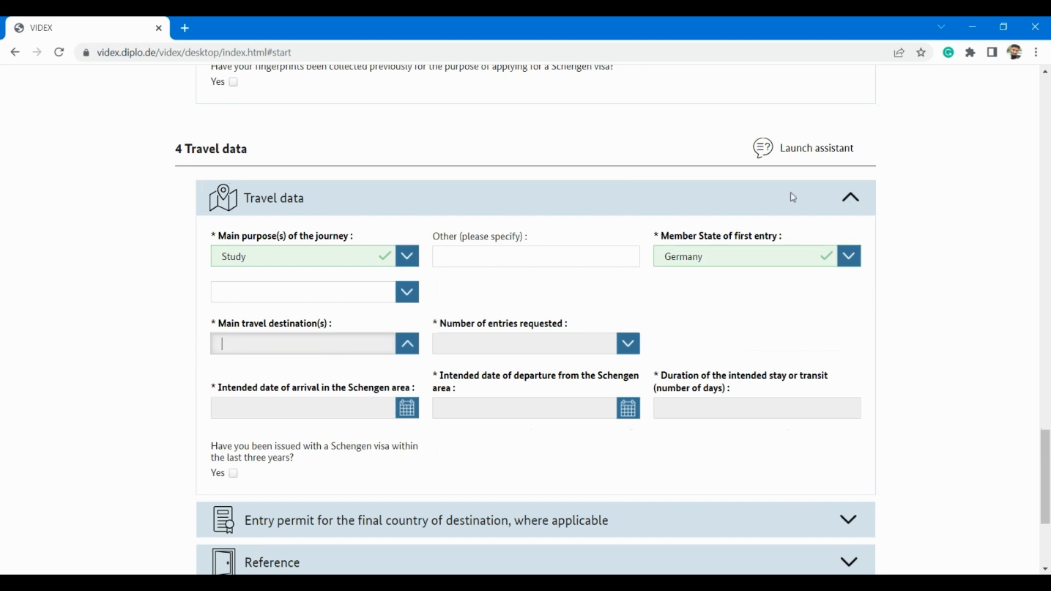
{"action": "left_click", "coordinate": [699, 239]}
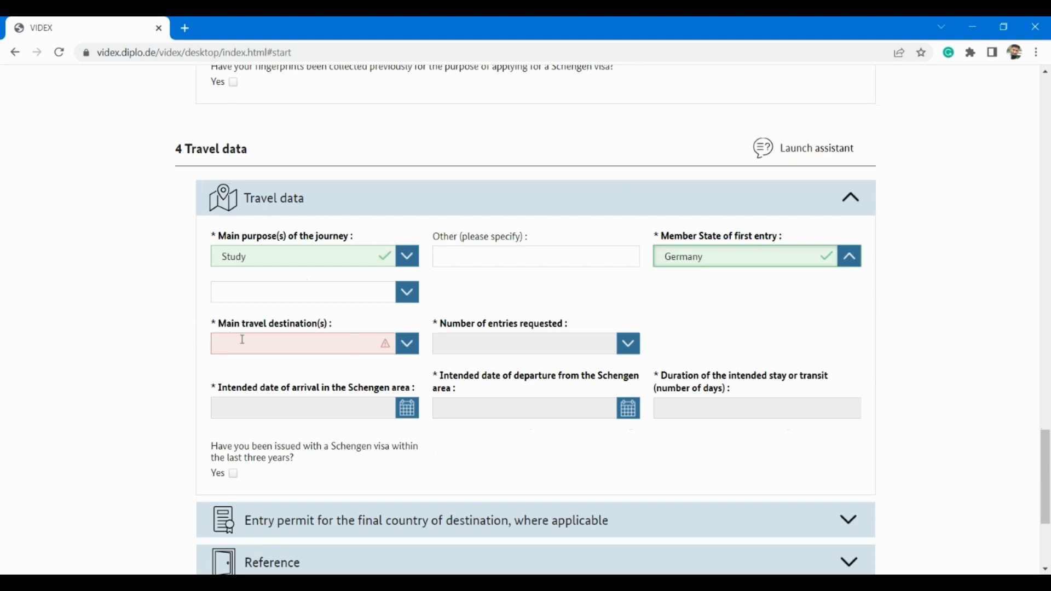
{"action": "left_click", "coordinate": [356, 348]}
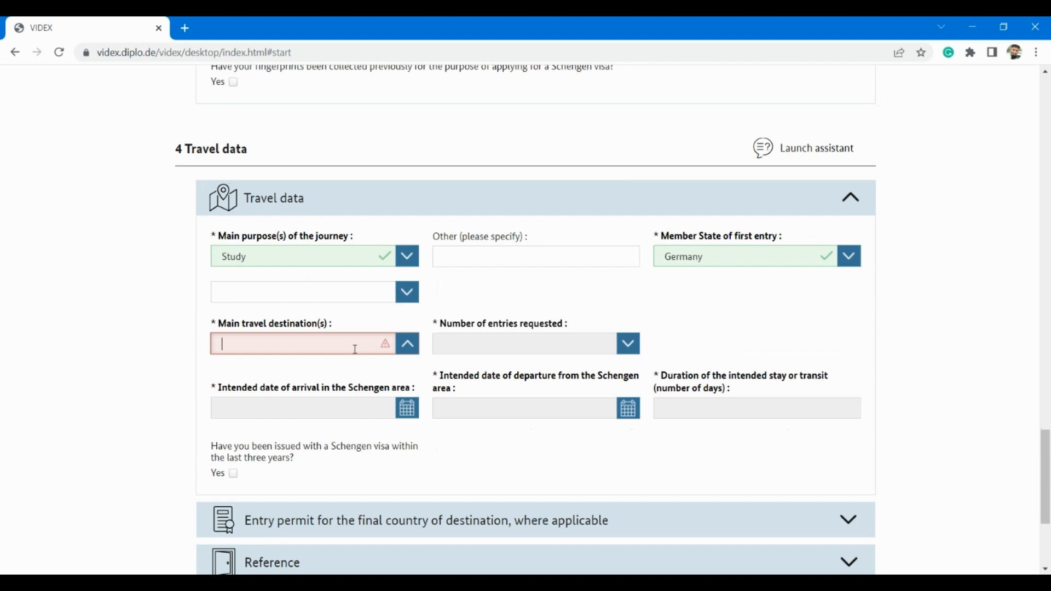
{"action": "type", "text": "Ge"}
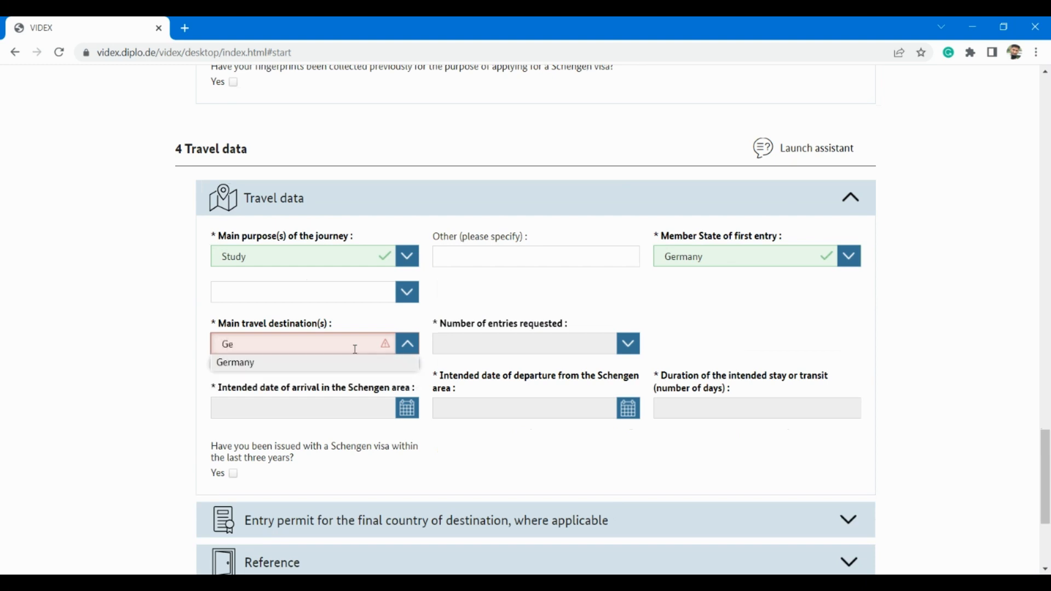
{"action": "left_click", "coordinate": [281, 368]}
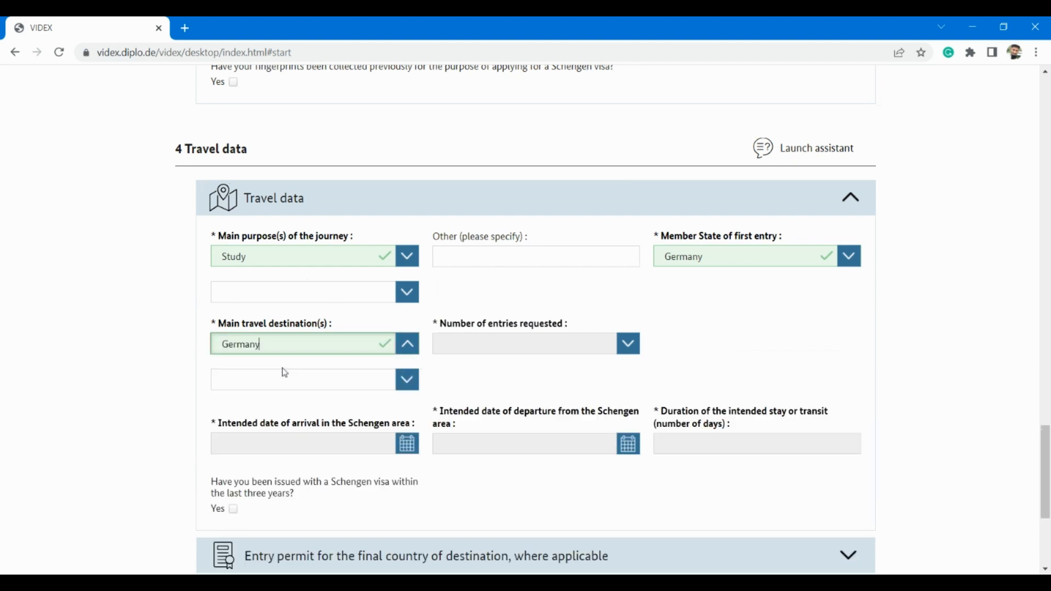
{"action": "left_click", "coordinate": [634, 351]}
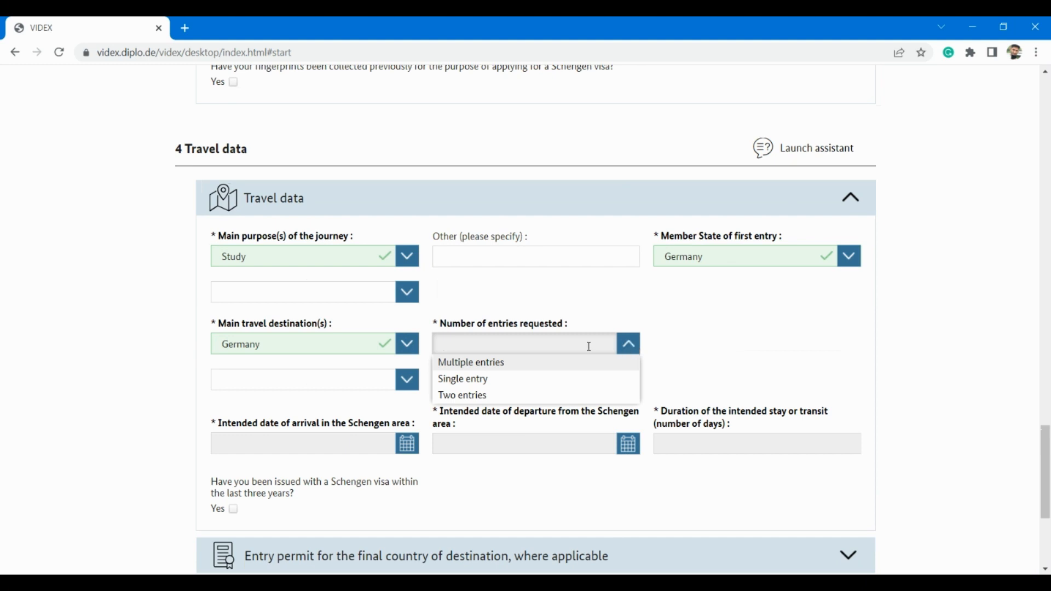
{"action": "left_click", "coordinate": [495, 365]}
{"action": "scroll", "coordinate": [416, 415], "scroll_direction": "down", "scroll_amount": 1}
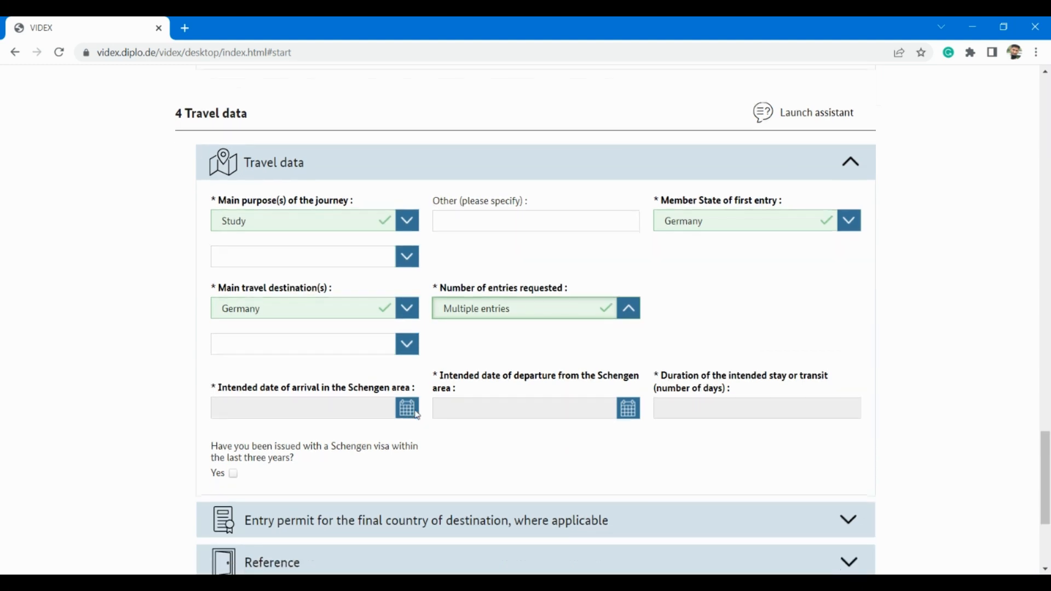
Step: Set the arrival date to 01.10.2022
{"action": "left_click", "coordinate": [411, 415]}
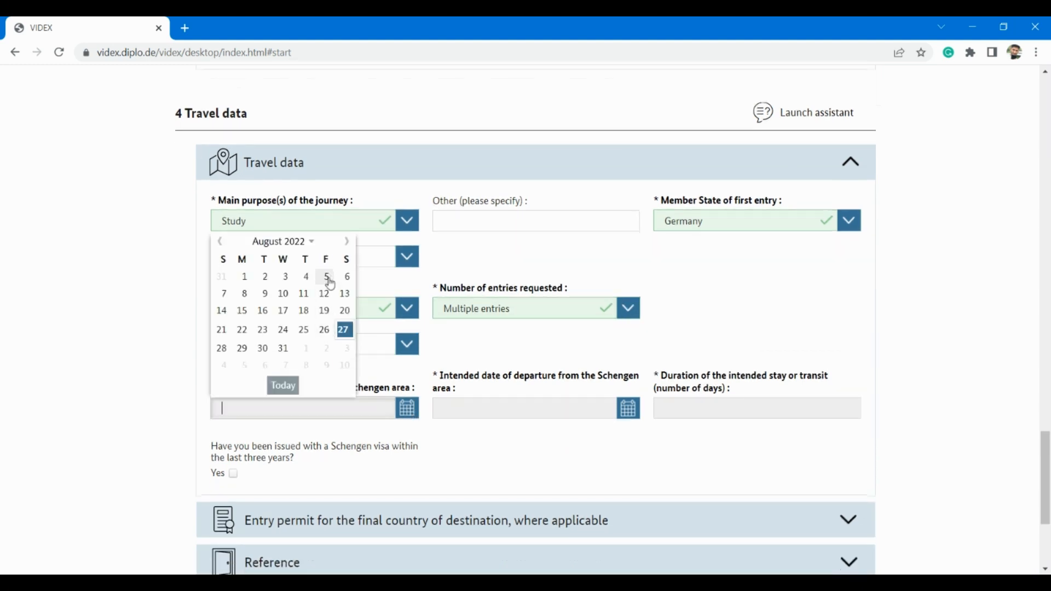
{"action": "left_click", "coordinate": [348, 244]}
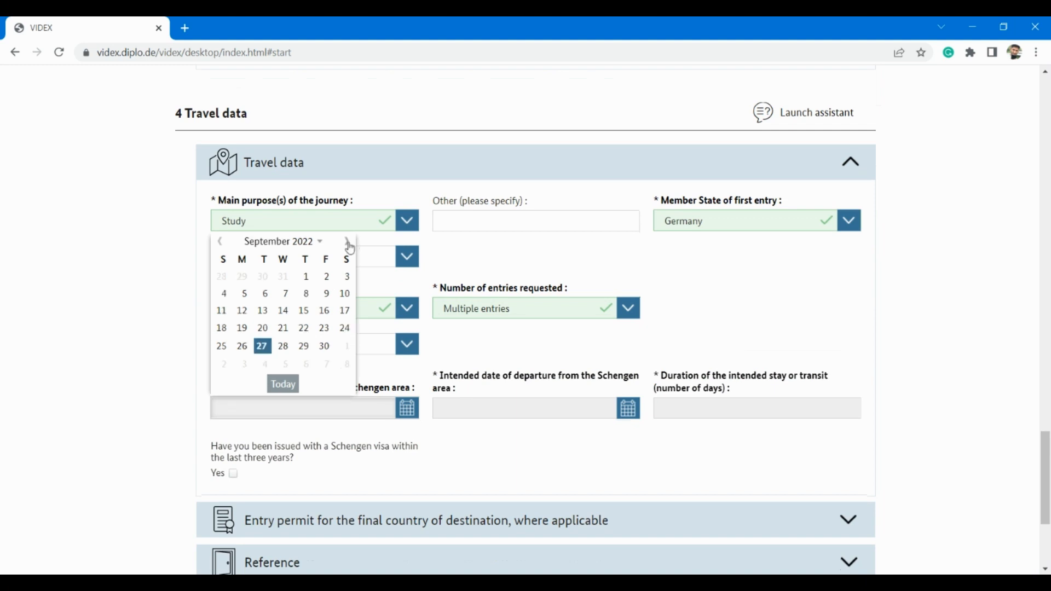
{"action": "left_click", "coordinate": [348, 243]}
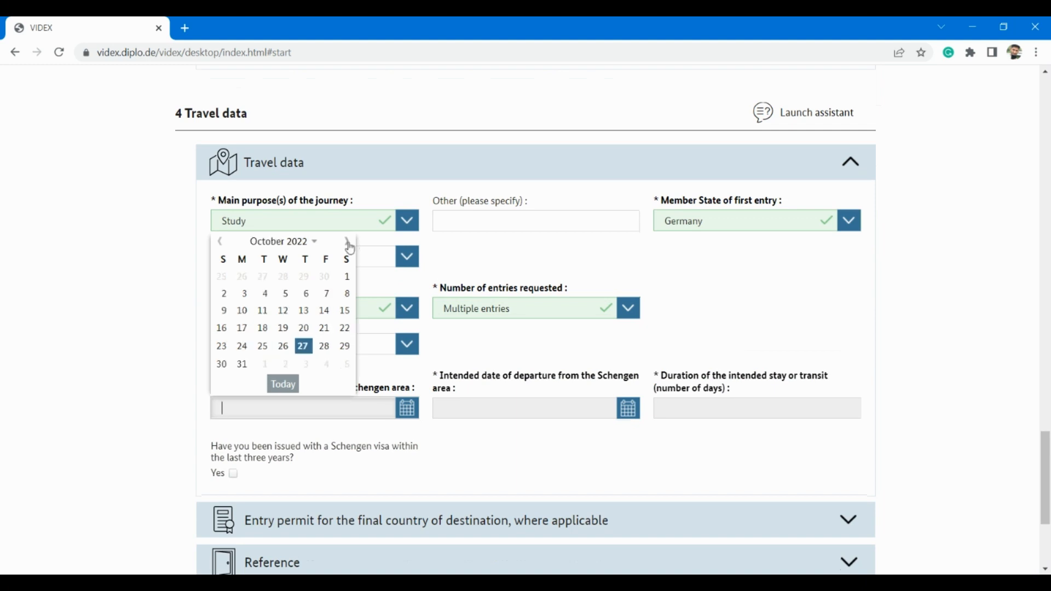
{"action": "left_click", "coordinate": [348, 278]}
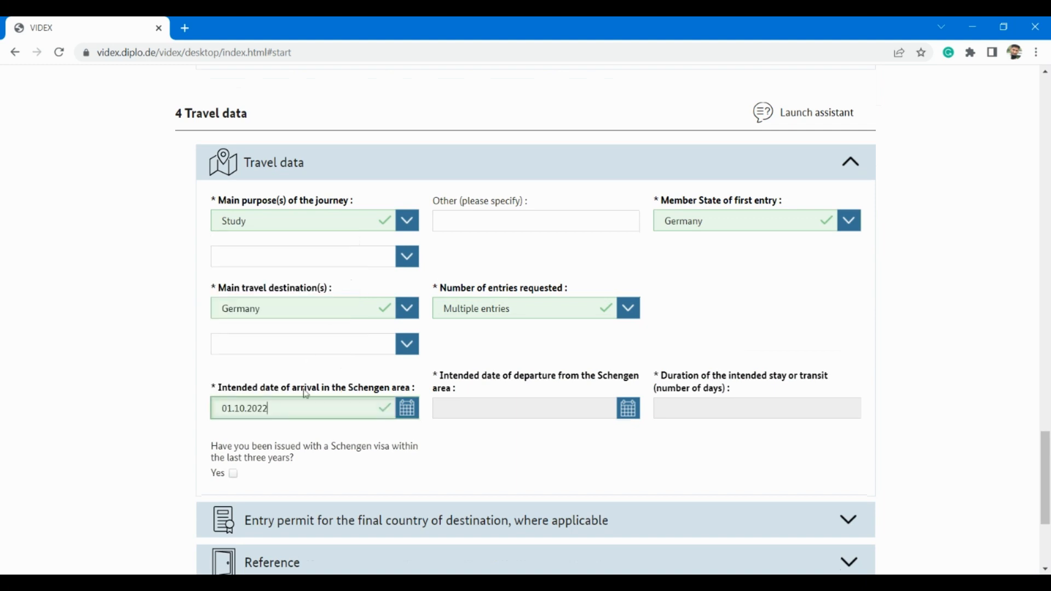
Step: Set the departure date to 31 August 2023 via the calendar's month and year view
{"action": "left_click", "coordinate": [630, 415]}
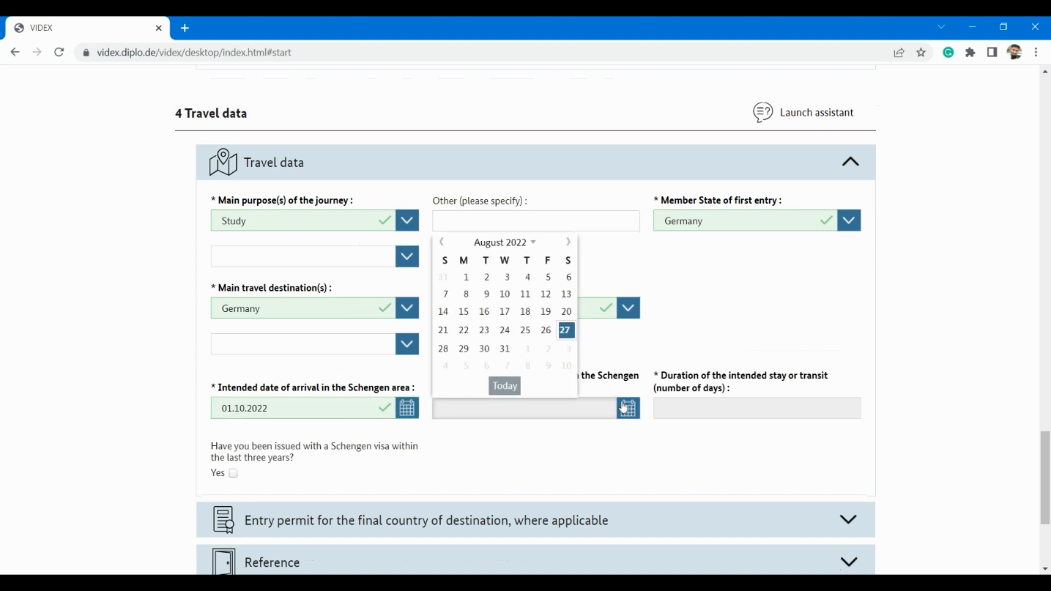
{"action": "left_click", "coordinate": [537, 250]}
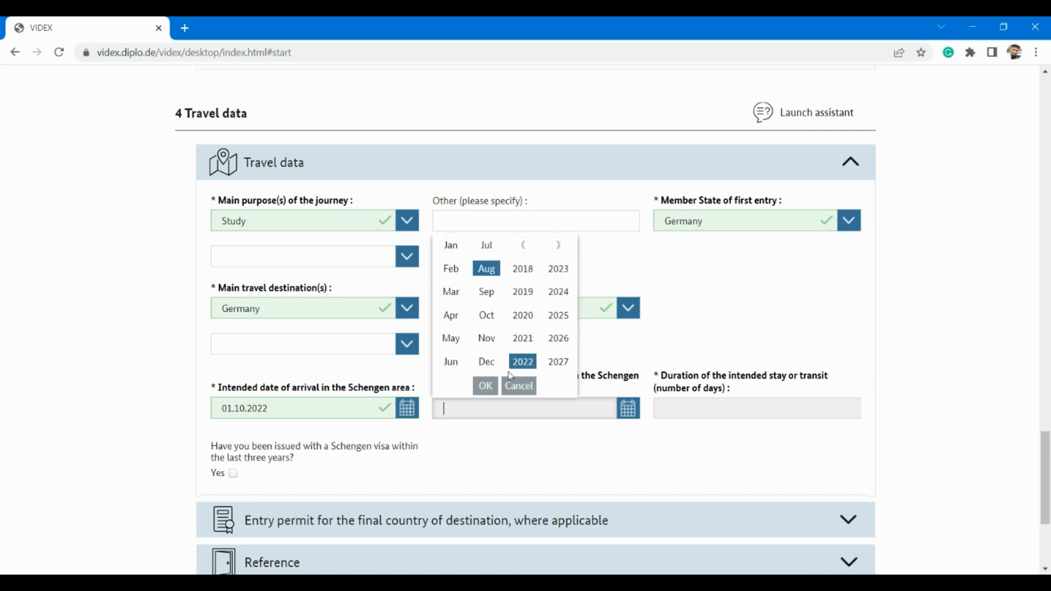
{"action": "left_click", "coordinate": [559, 279]}
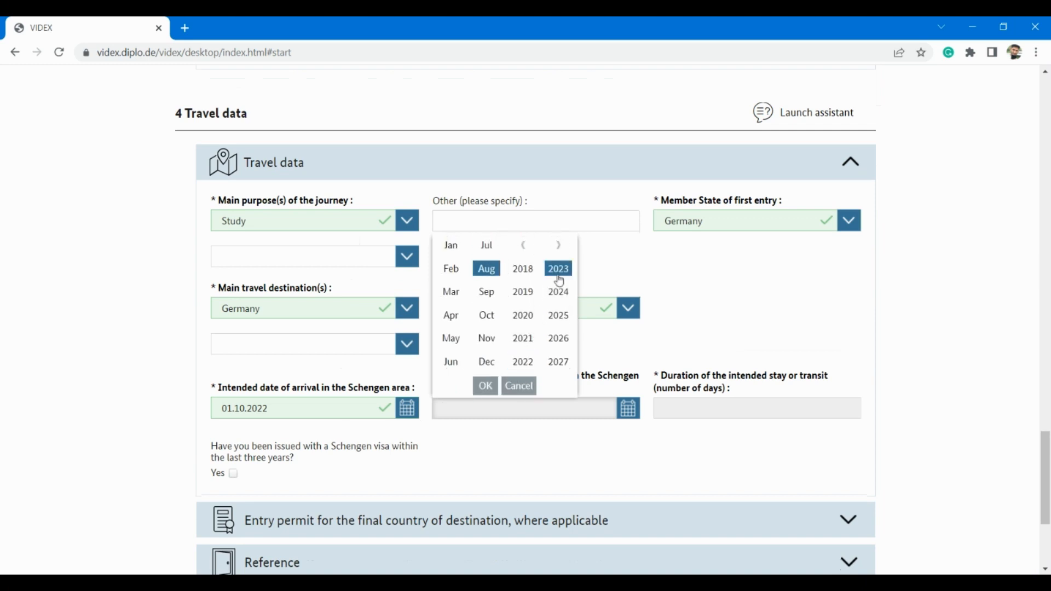
{"action": "left_click", "coordinate": [485, 387]}
{"action": "left_click", "coordinate": [525, 347]}
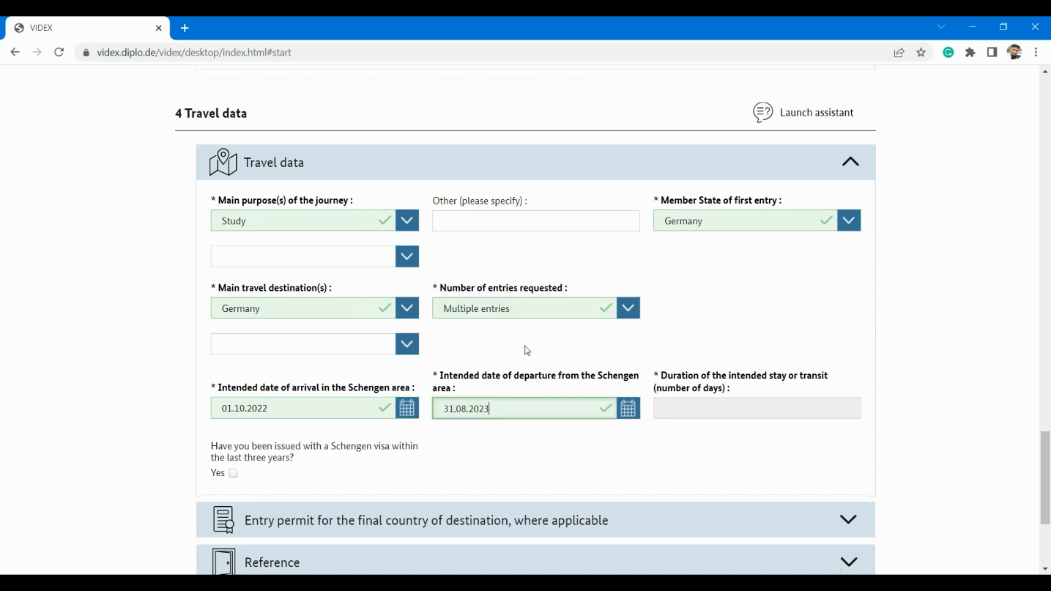
Step: Enter 90 days as the duration of the stay
{"action": "left_click", "coordinate": [728, 411]}
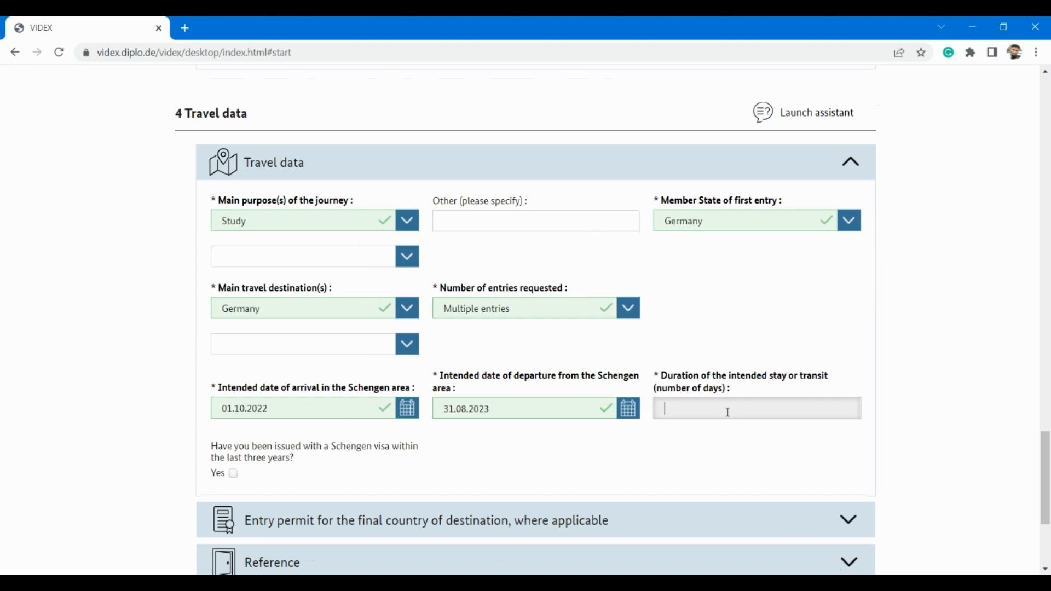
{"action": "scroll", "coordinate": [728, 412], "scroll_direction": "down", "scroll_amount": 1}
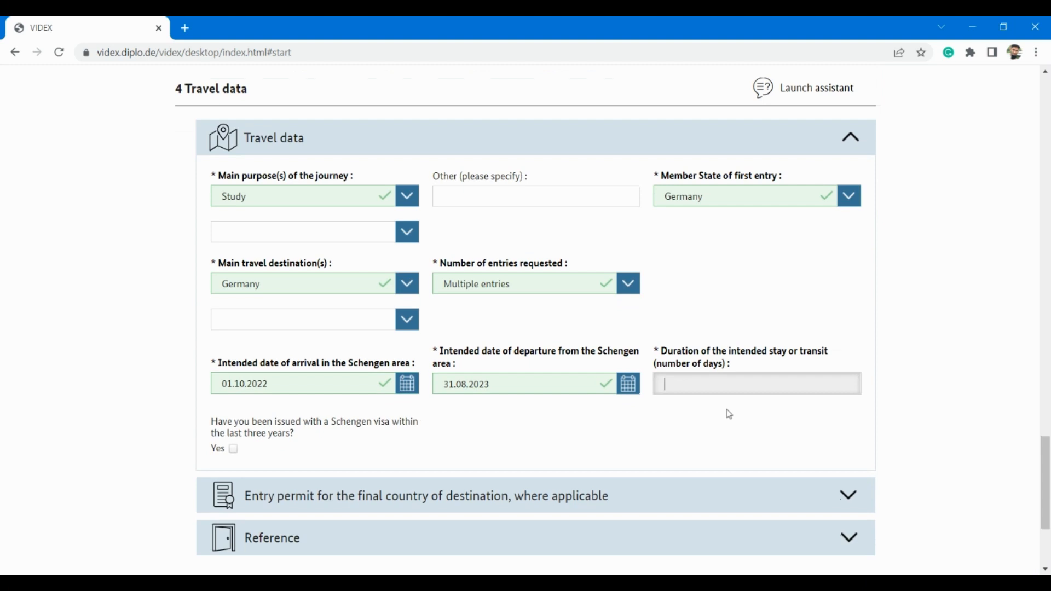
{"action": "type", "text": "9"}
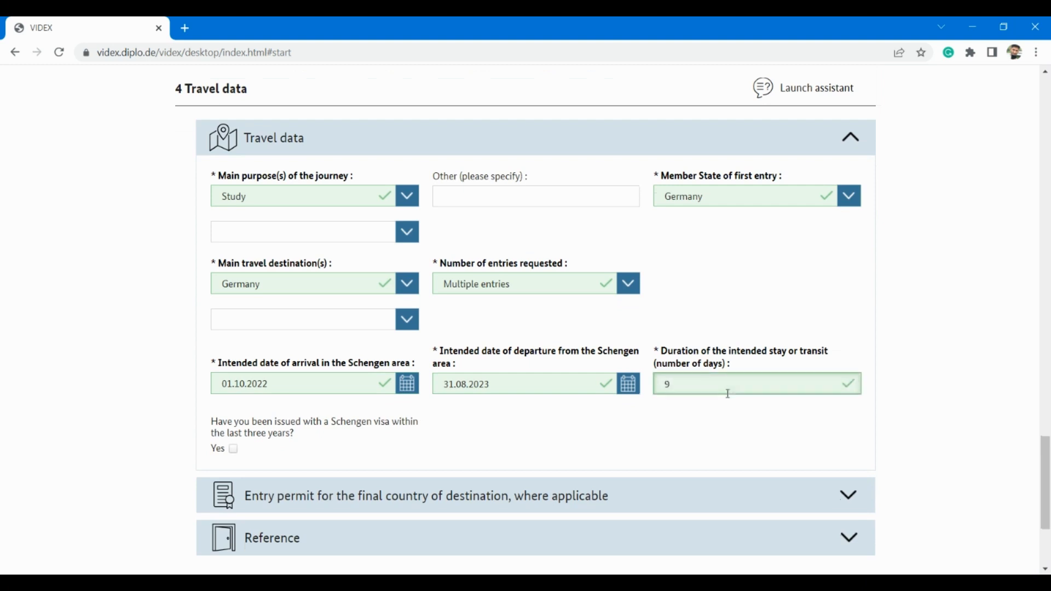
{"action": "type", "text": "0"}
{"action": "scroll", "coordinate": [530, 409], "scroll_direction": "down", "scroll_amount": 2}
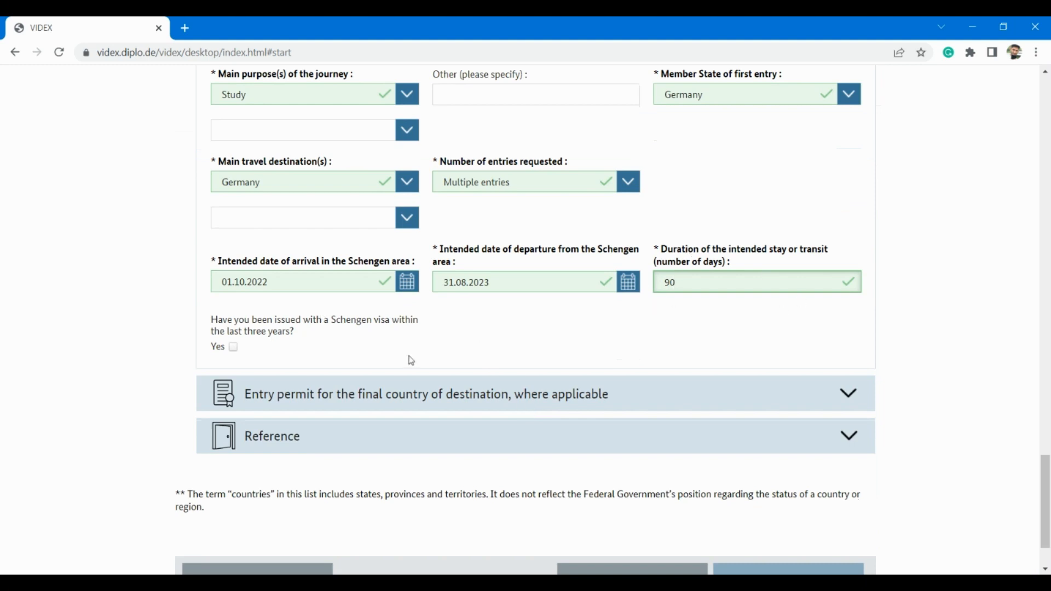
{"action": "left_click", "coordinate": [234, 347]}
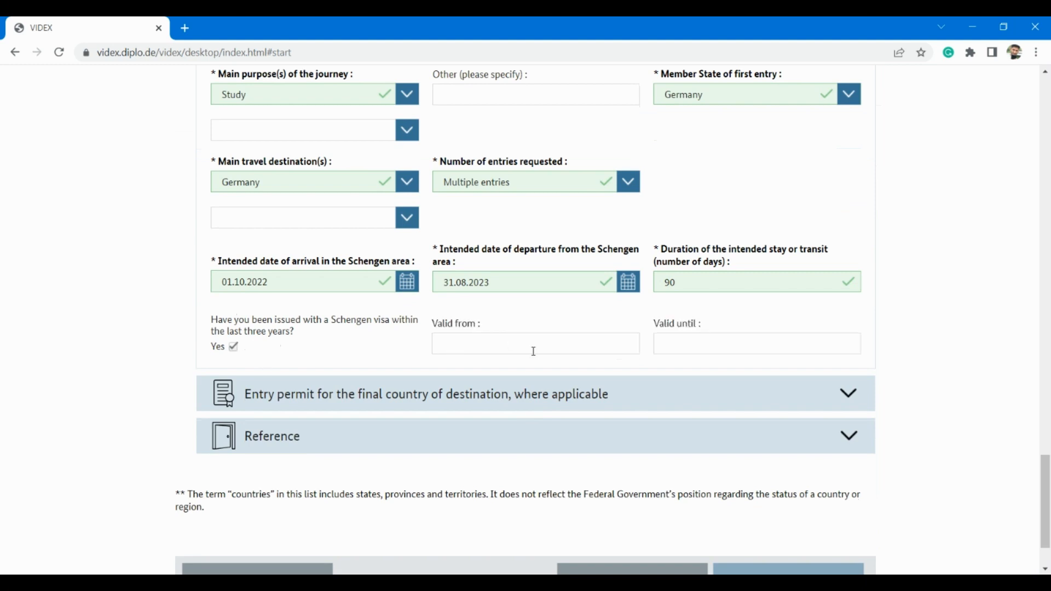
{"action": "left_click", "coordinate": [484, 341]}
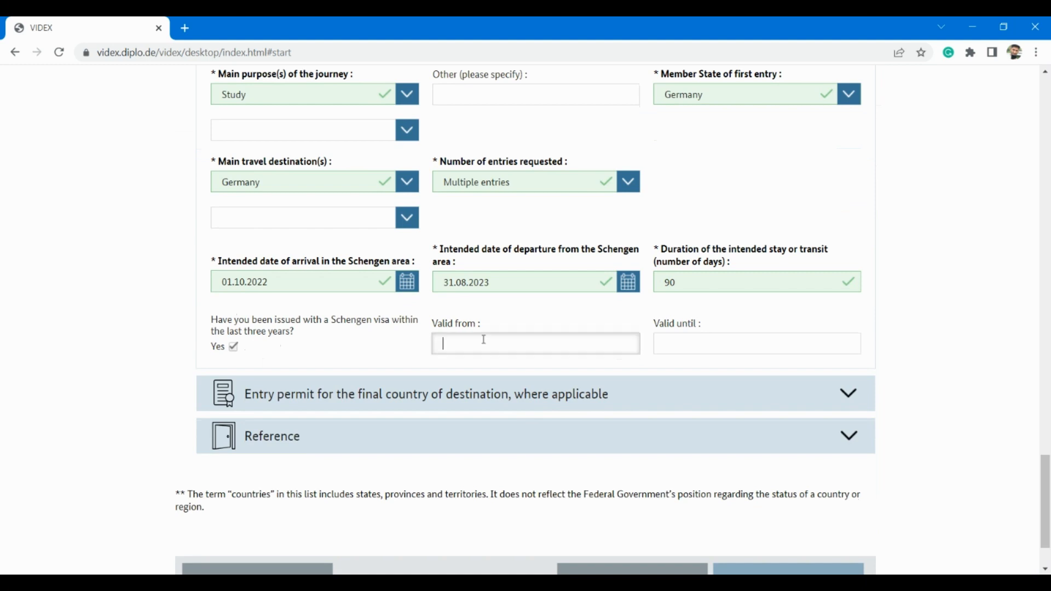
{"action": "left_click", "coordinate": [235, 348]}
{"action": "scroll", "coordinate": [355, 359], "scroll_direction": "down", "scroll_amount": 3}
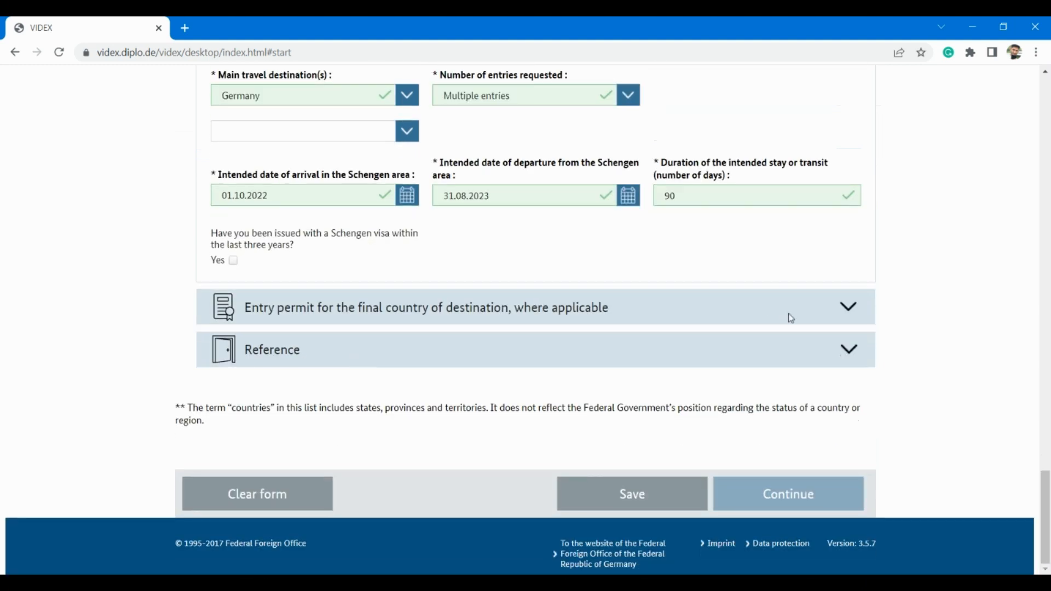
{"action": "left_click", "coordinate": [846, 318]}
{"action": "scroll", "coordinate": [359, 333], "scroll_direction": "down", "scroll_amount": 2}
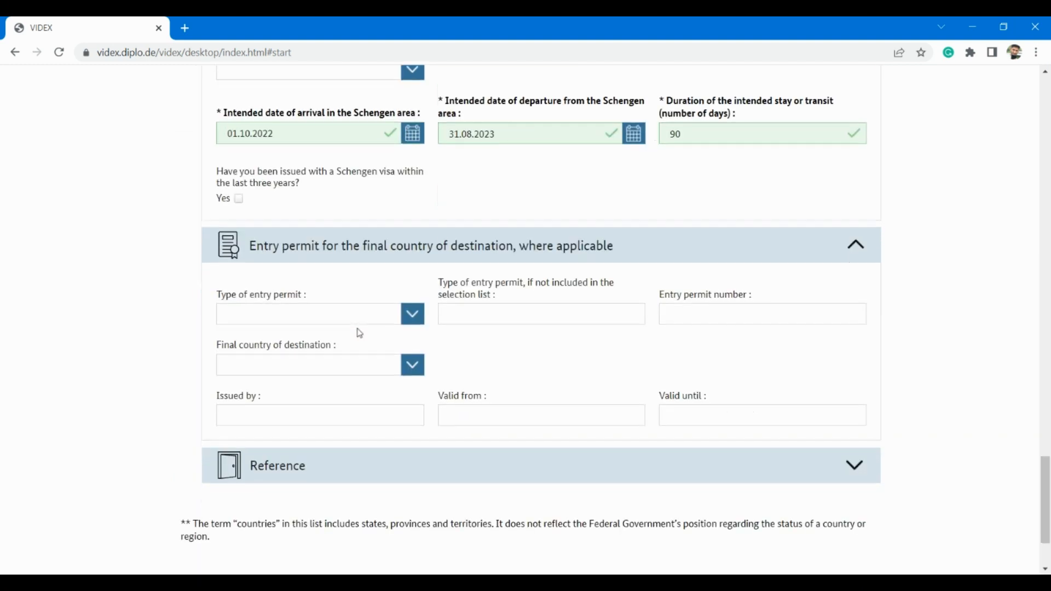
{"action": "left_click", "coordinate": [413, 316]}
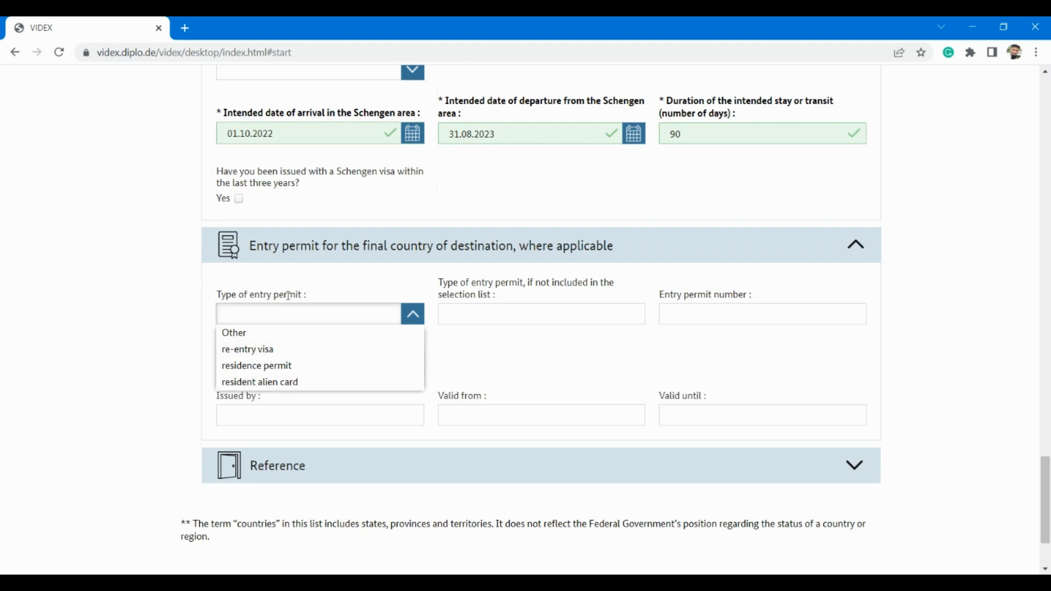
{"action": "left_click", "coordinate": [347, 285]}
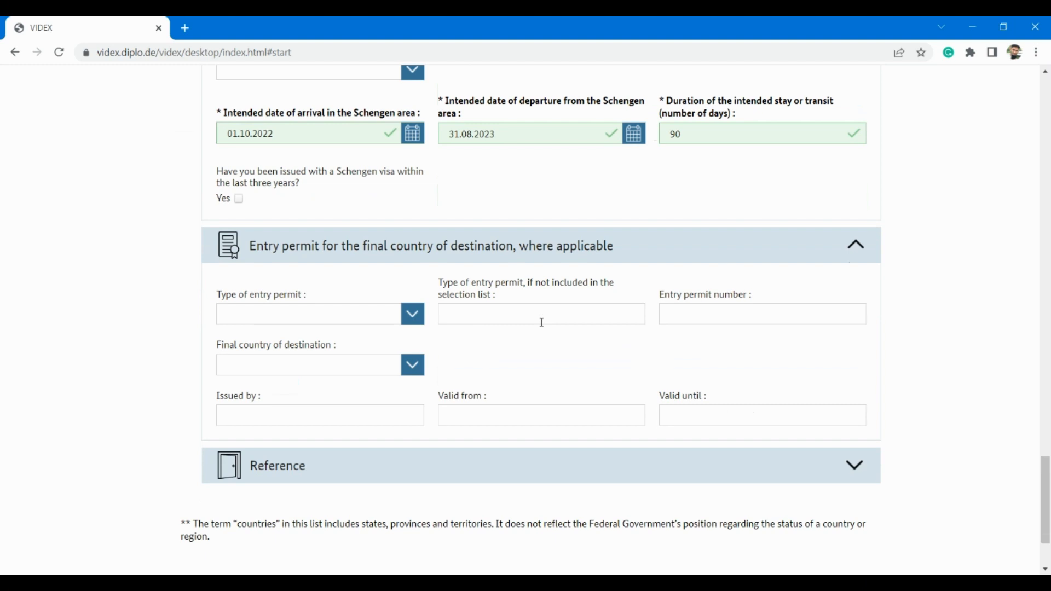
{"action": "left_click", "coordinate": [860, 253]}
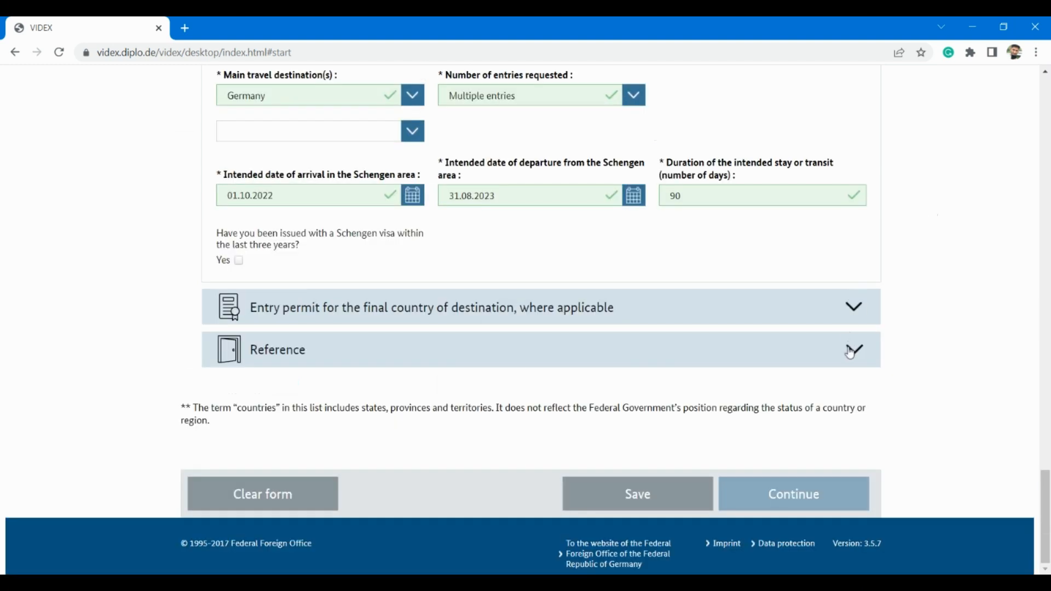
Step: Expand Reference and set the reference type to Inviting organisation/company
{"action": "left_click", "coordinate": [852, 351]}
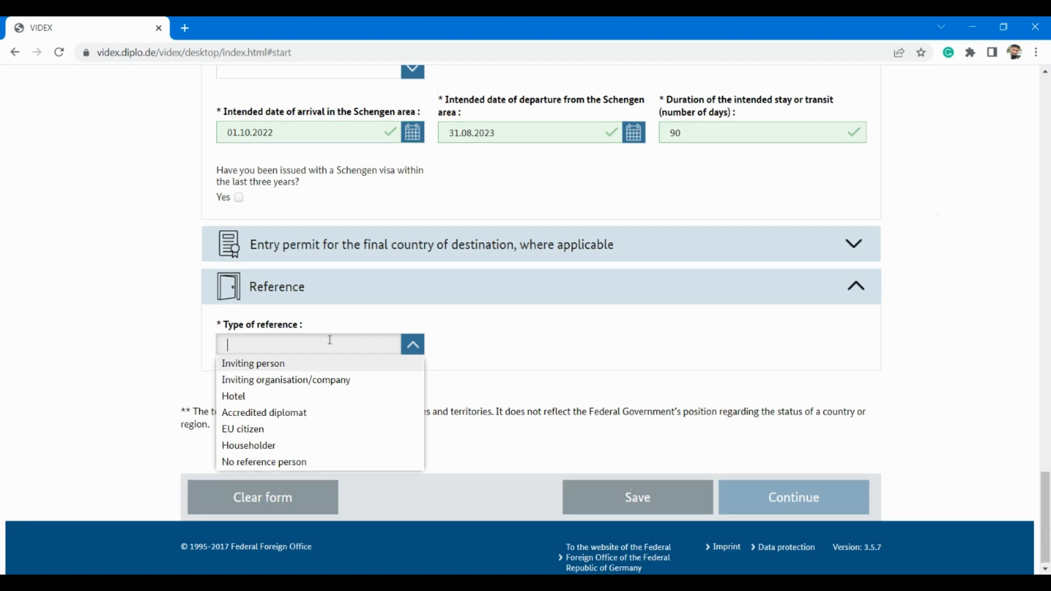
{"action": "scroll", "coordinate": [330, 340], "scroll_direction": "down", "scroll_amount": 1}
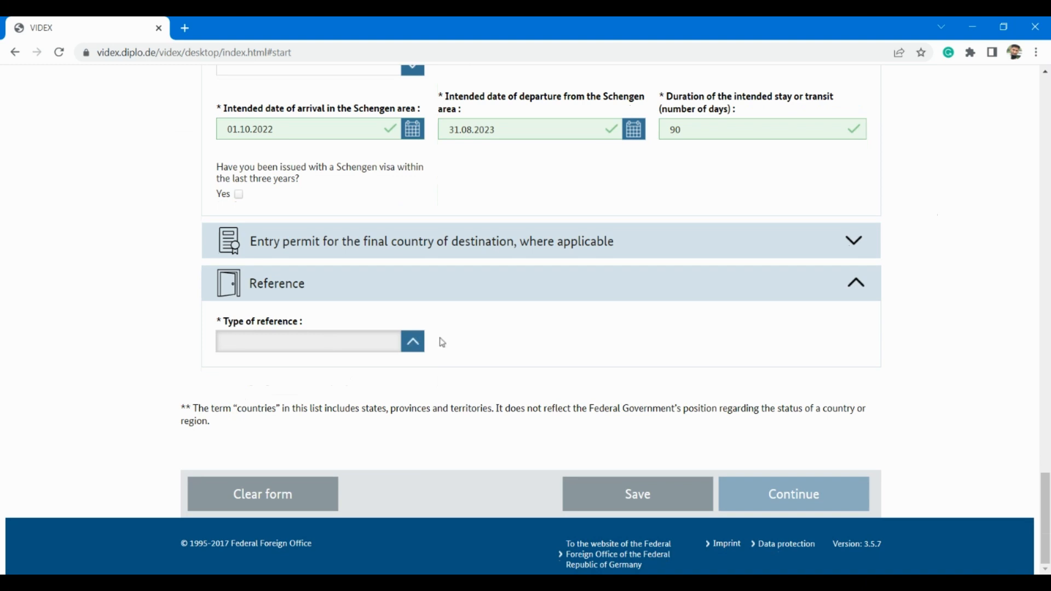
{"action": "left_click", "coordinate": [414, 343]}
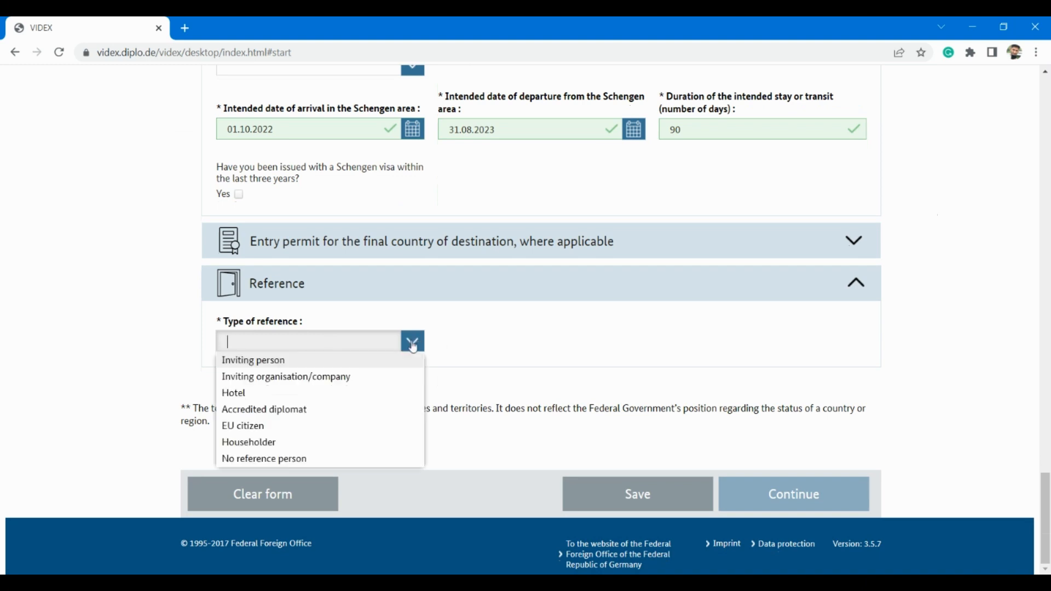
{"action": "left_click", "coordinate": [329, 377]}
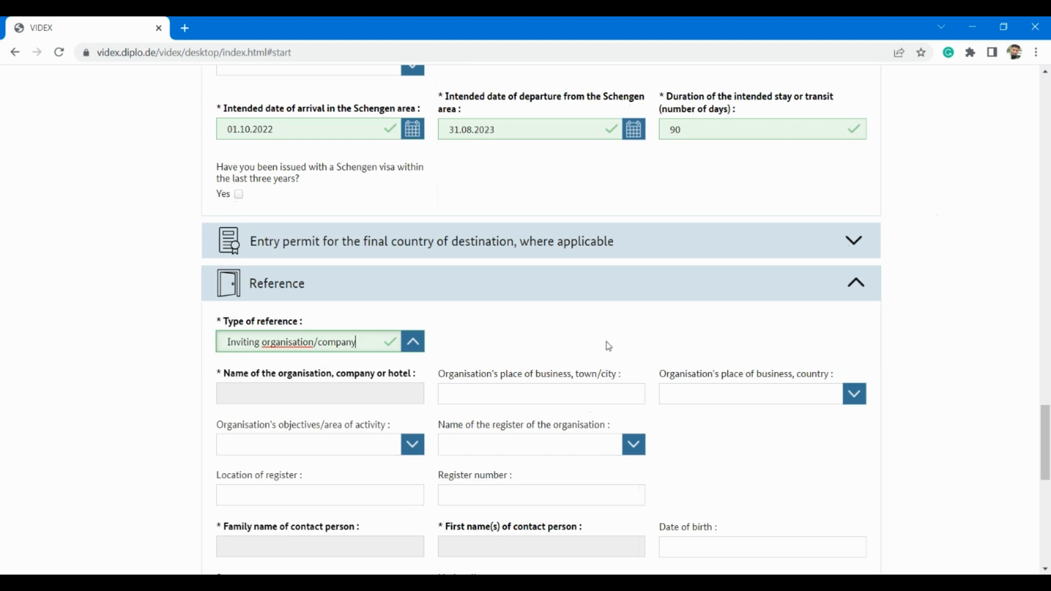
{"action": "scroll", "coordinate": [609, 347], "scroll_direction": "down", "scroll_amount": 1}
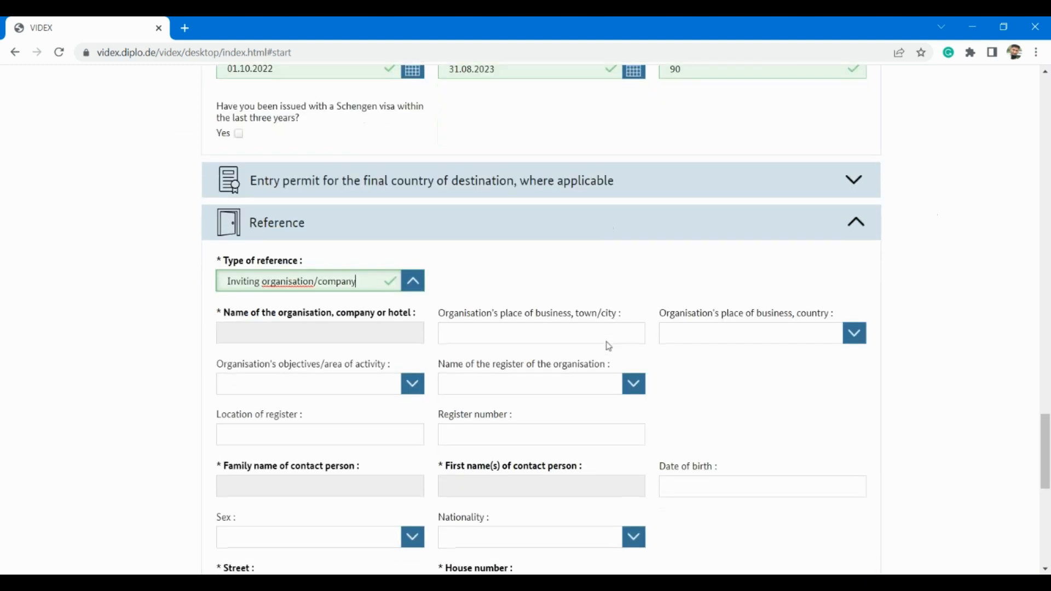
Step: Enter BSBI as the organisation's name and BERLIN as its town/city
{"action": "left_click", "coordinate": [322, 329]}
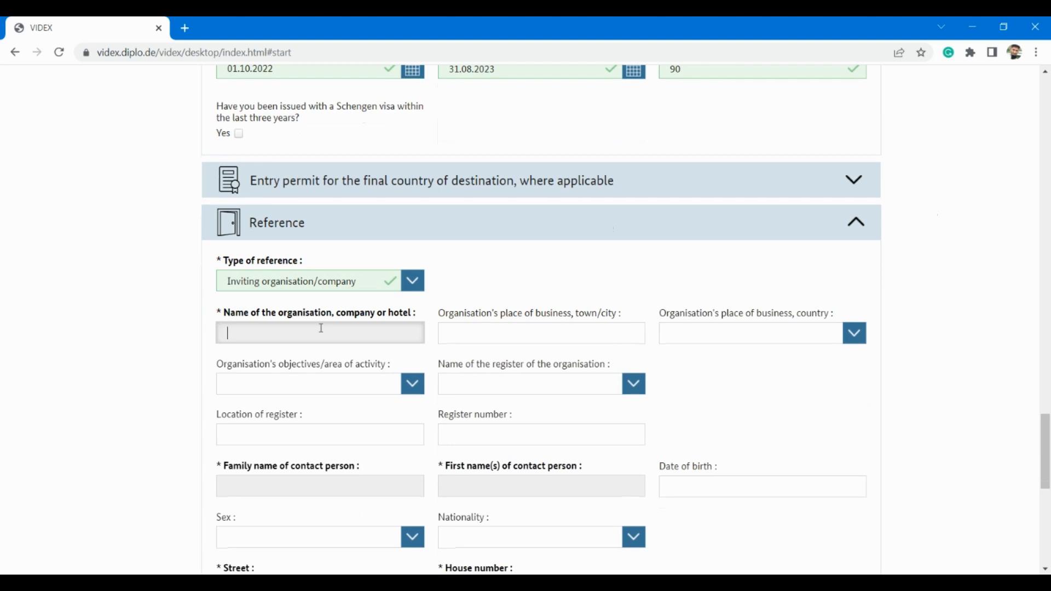
{"action": "type", "text": "BSB"}
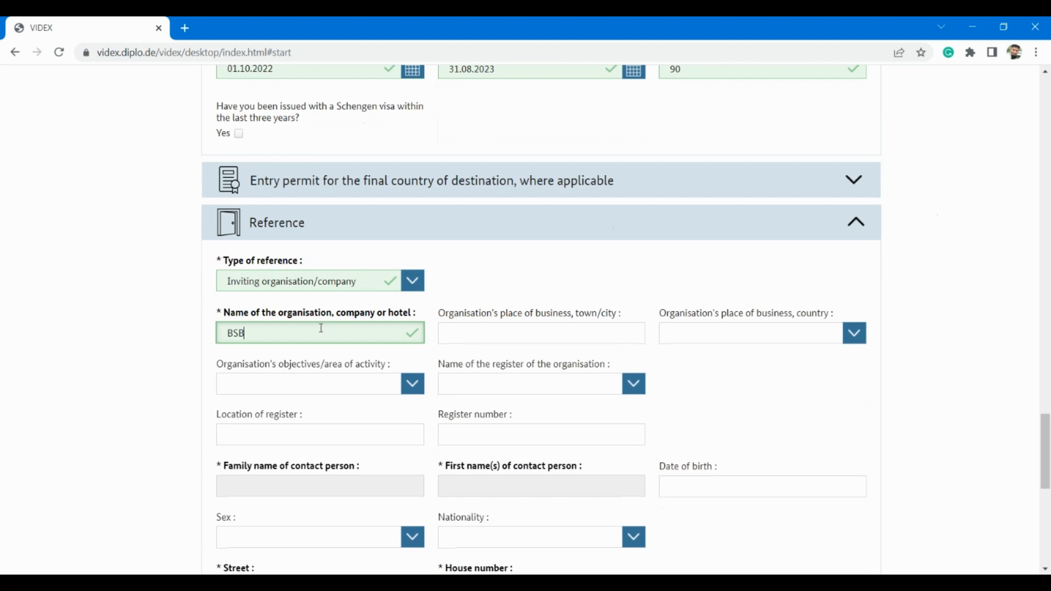
{"action": "type", "text": "I"}
{"action": "left_click", "coordinate": [572, 337]}
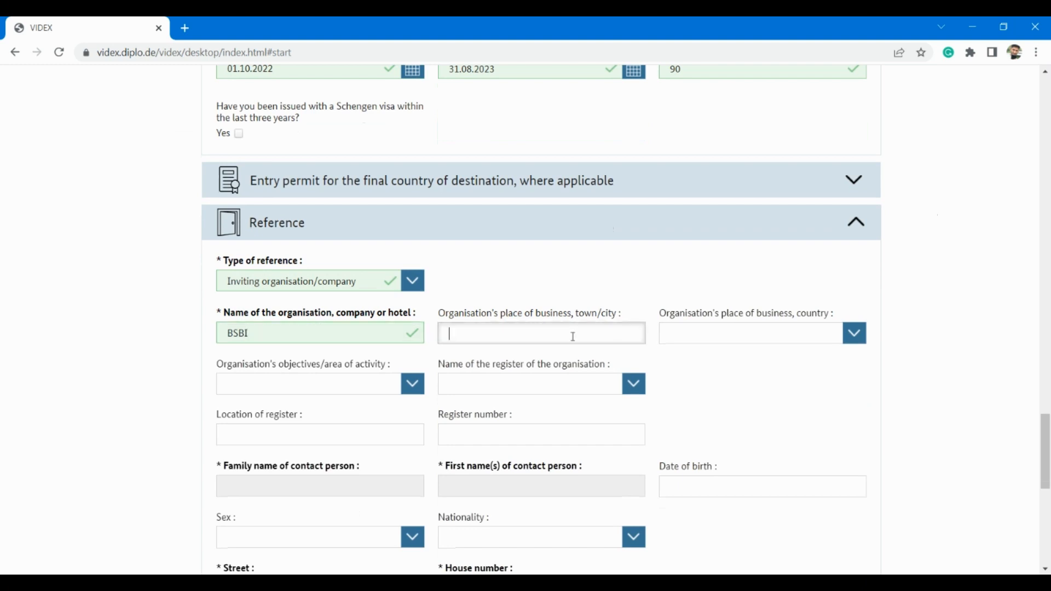
{"action": "type", "text": "BERLIN"}
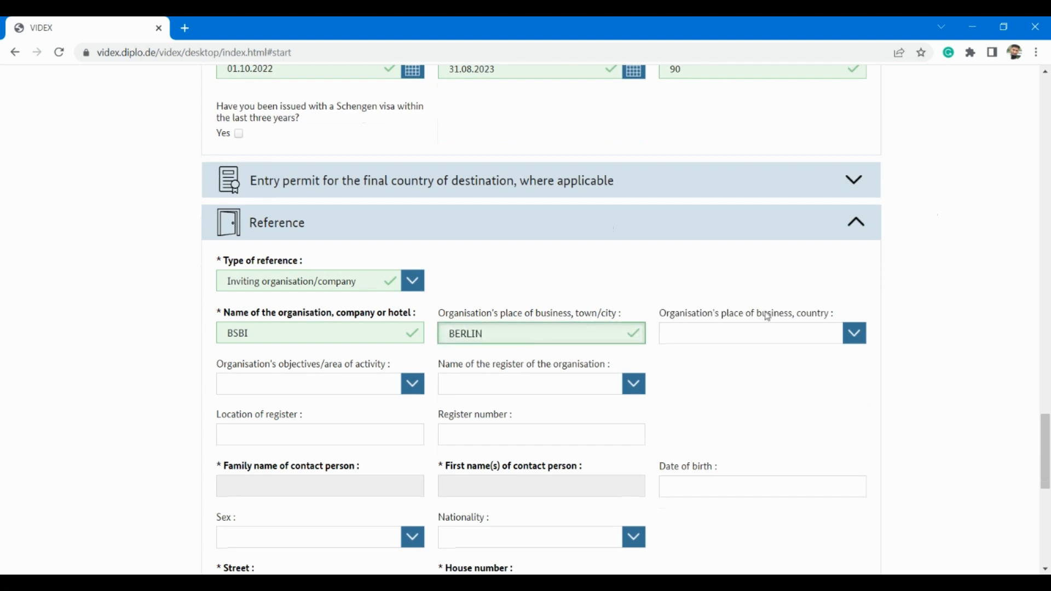
{"action": "scroll", "coordinate": [763, 340], "scroll_direction": "down", "scroll_amount": 2}
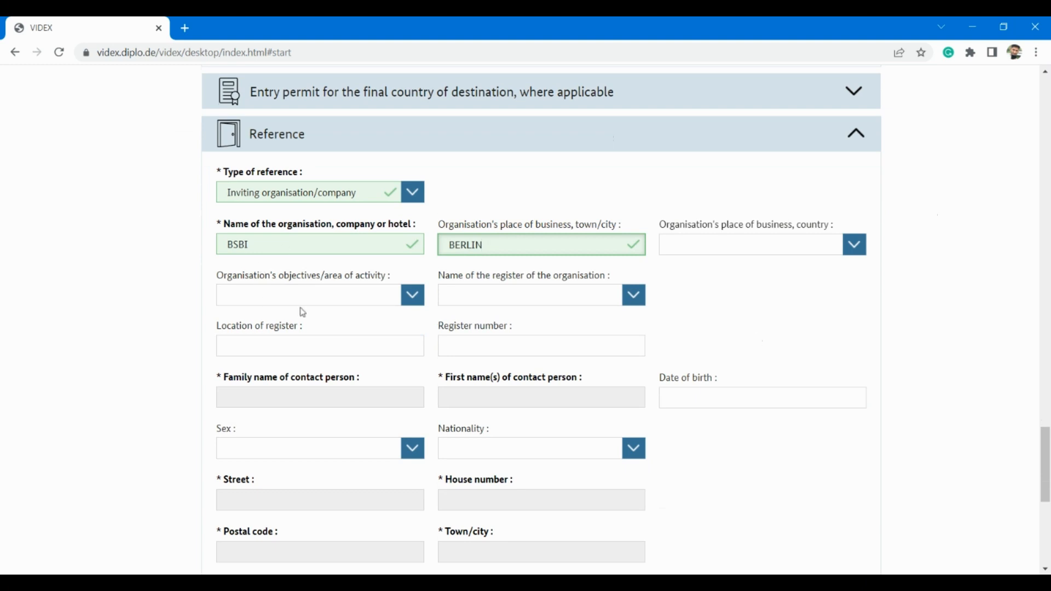
Step: Set the organisation's area of activity to Education and its register to Commercial register
{"action": "left_click", "coordinate": [414, 299]}
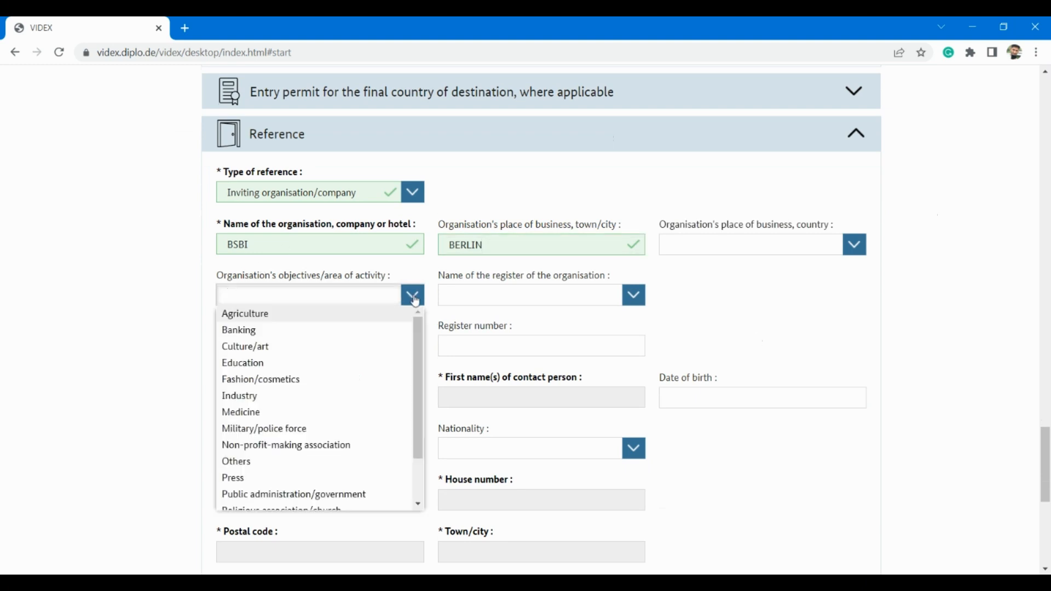
{"action": "type", "text": "sduca"}
{"action": "key", "text": "BackSpace"}
{"action": "key", "text": "BackSpace"}
{"action": "key", "text": "BackSpace"}
{"action": "key", "text": "BackSpace"}
{"action": "key", "text": "BackSpace"}
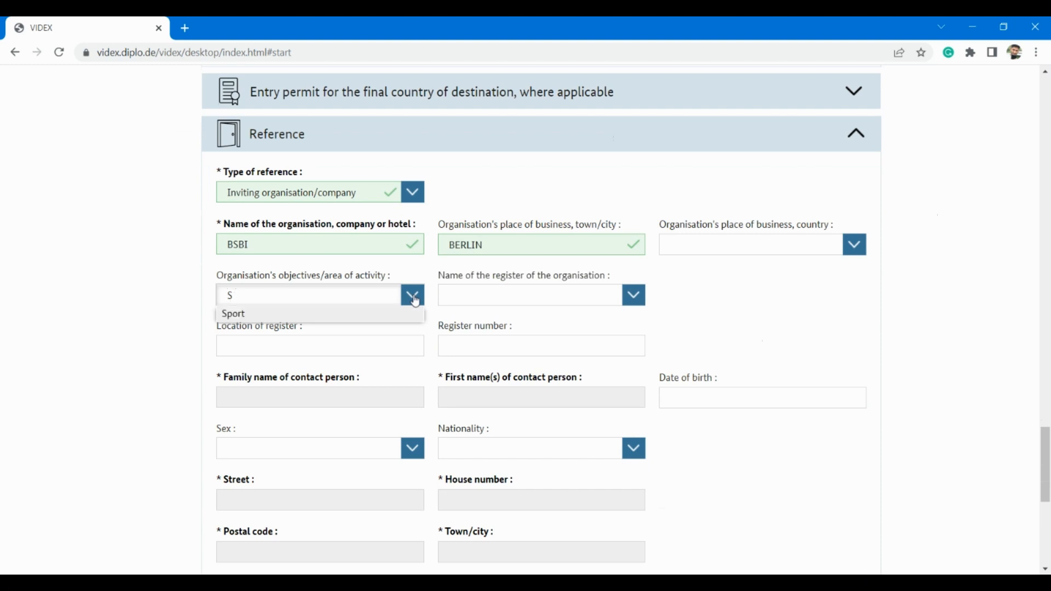
{"action": "type", "text": "e"}
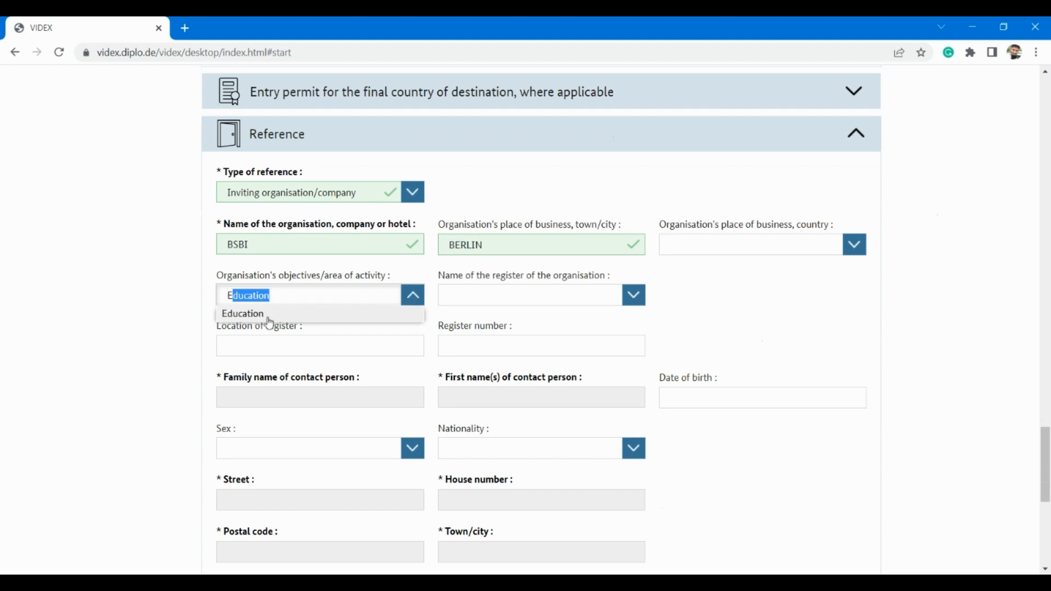
{"action": "left_click", "coordinate": [273, 314]}
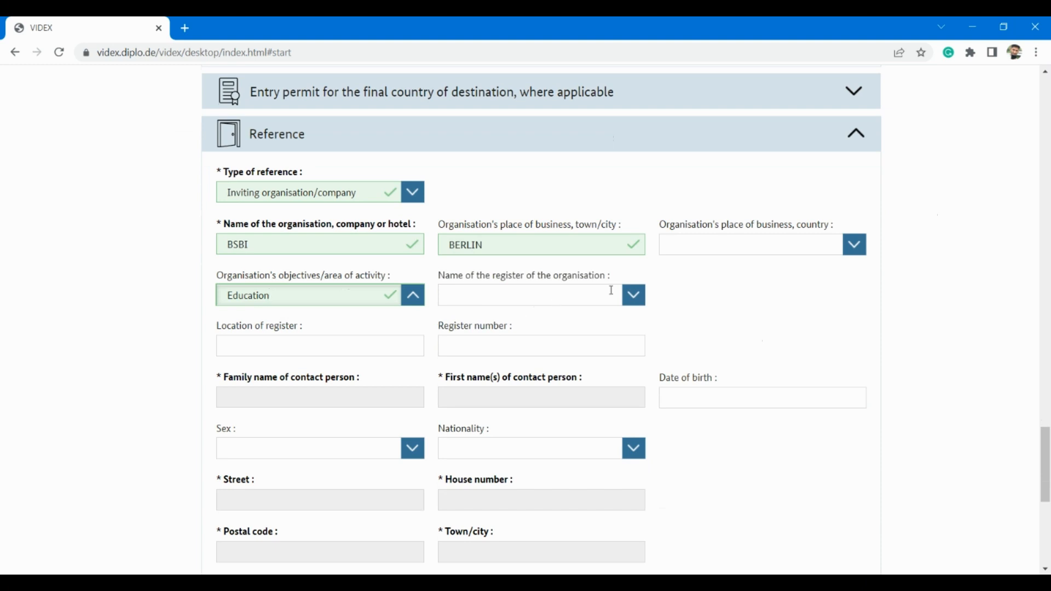
{"action": "left_click", "coordinate": [635, 298]}
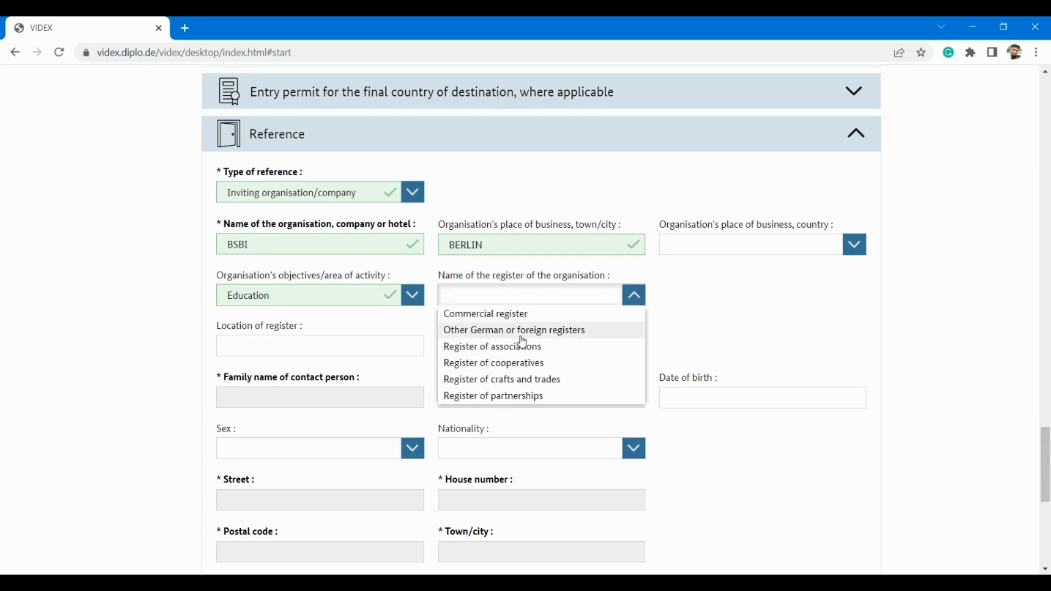
{"action": "left_click", "coordinate": [505, 316]}
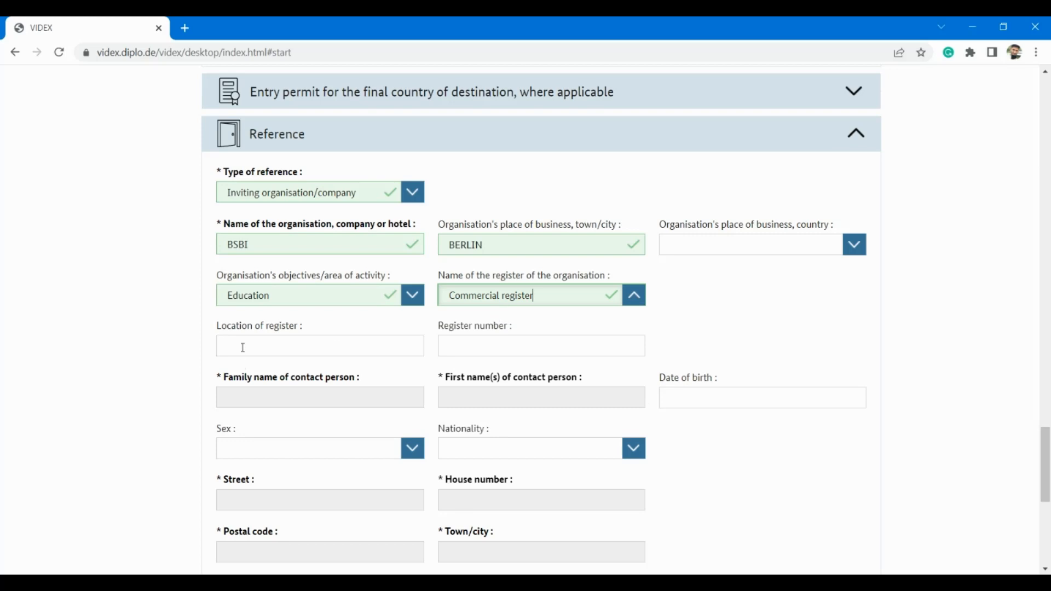
{"action": "left_click", "coordinate": [275, 350]}
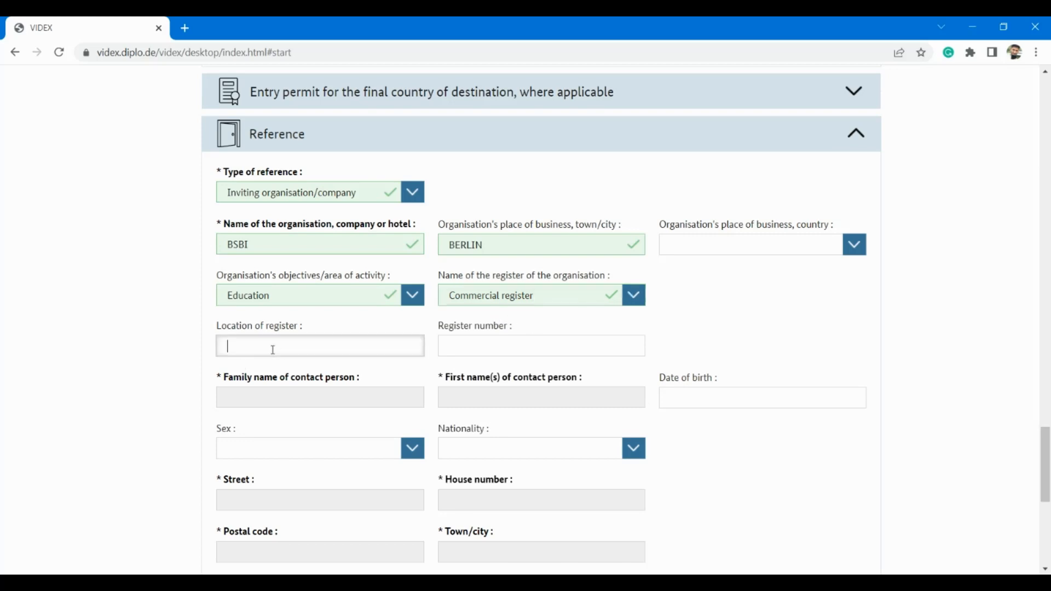
Step: Correct the contact person's mistyped family name, then enter their first name
{"action": "left_click", "coordinate": [277, 403]}
{"action": "scroll", "coordinate": [277, 402], "scroll_direction": "down", "scroll_amount": 2}
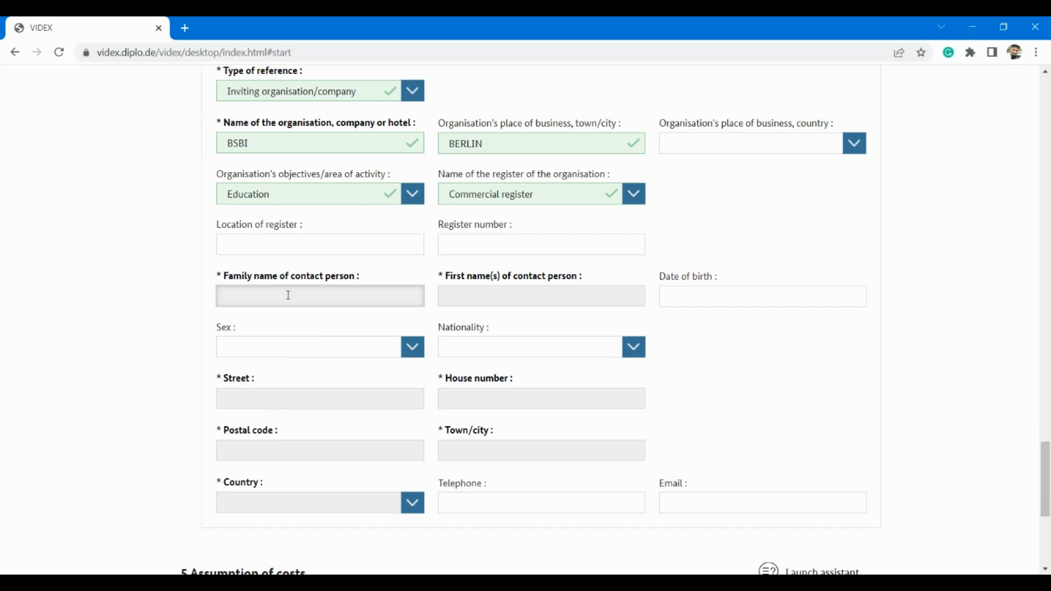
{"action": "type", "text": "PSB"}
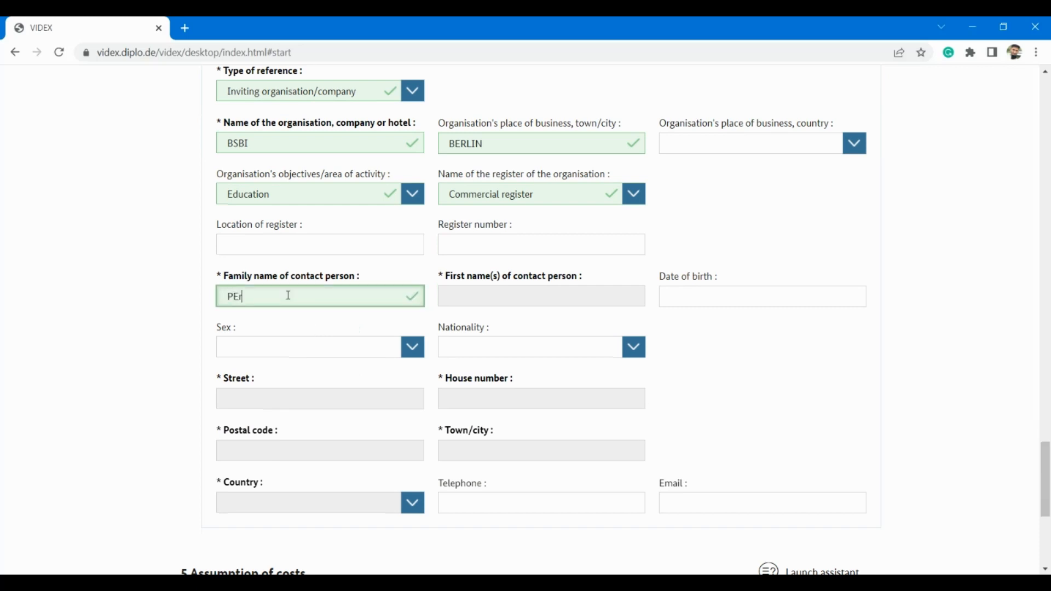
{"action": "key", "text": "BackSpace"}
{"action": "key", "text": "BackSpace"}
{"action": "key", "text": "BackSpace"}
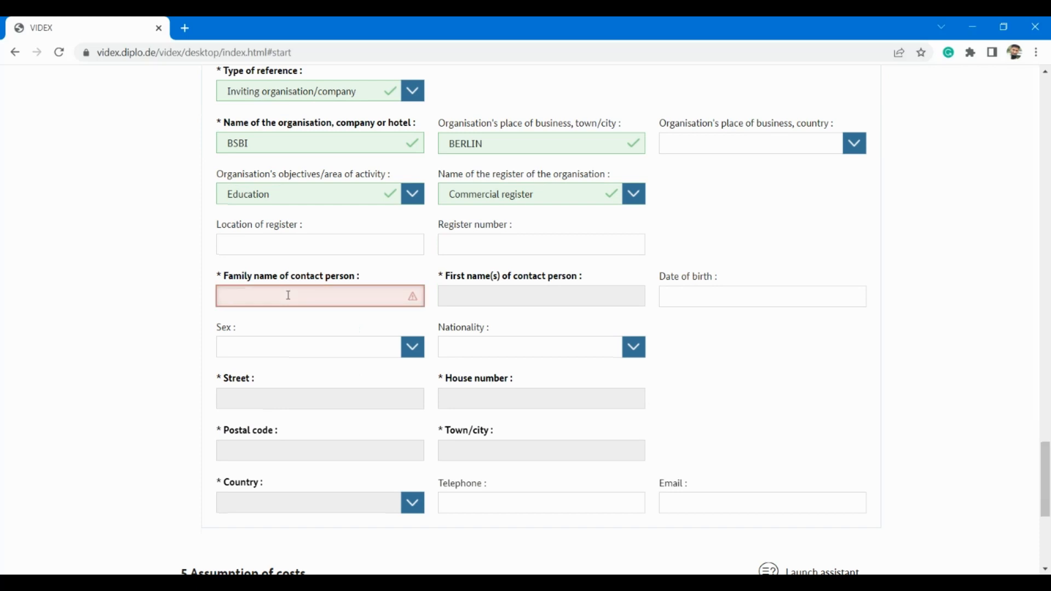
{"action": "type", "text": "JOHN"}
{"action": "key", "text": "BackSpace"}
{"action": "key", "text": "BackSpace"}
{"action": "key", "text": "BackSpace"}
{"action": "key", "text": "BackSpace"}
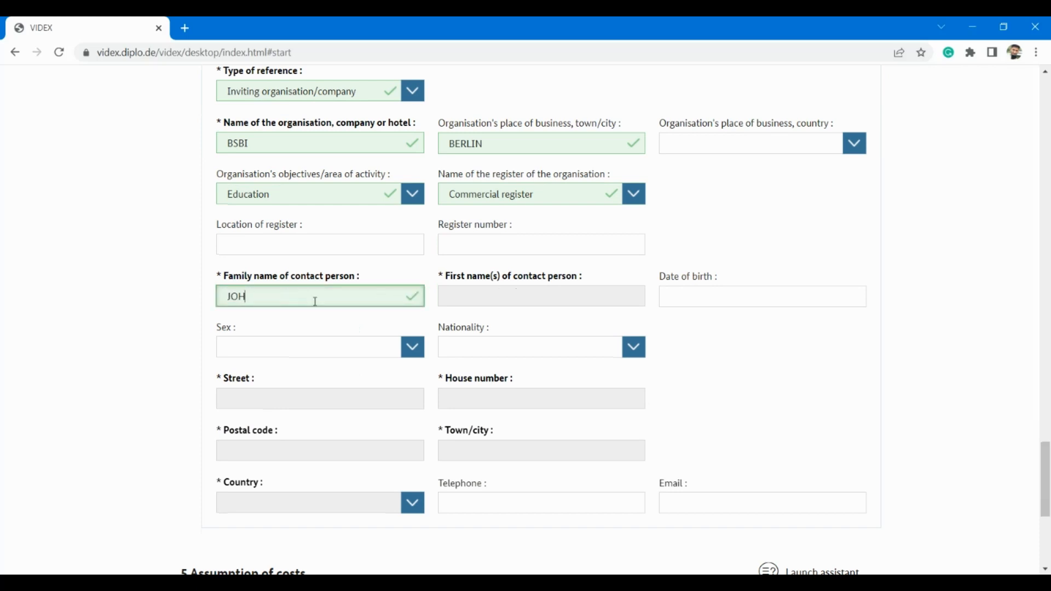
{"action": "type", "text": "WICK"}
{"action": "left_click", "coordinate": [490, 300]}
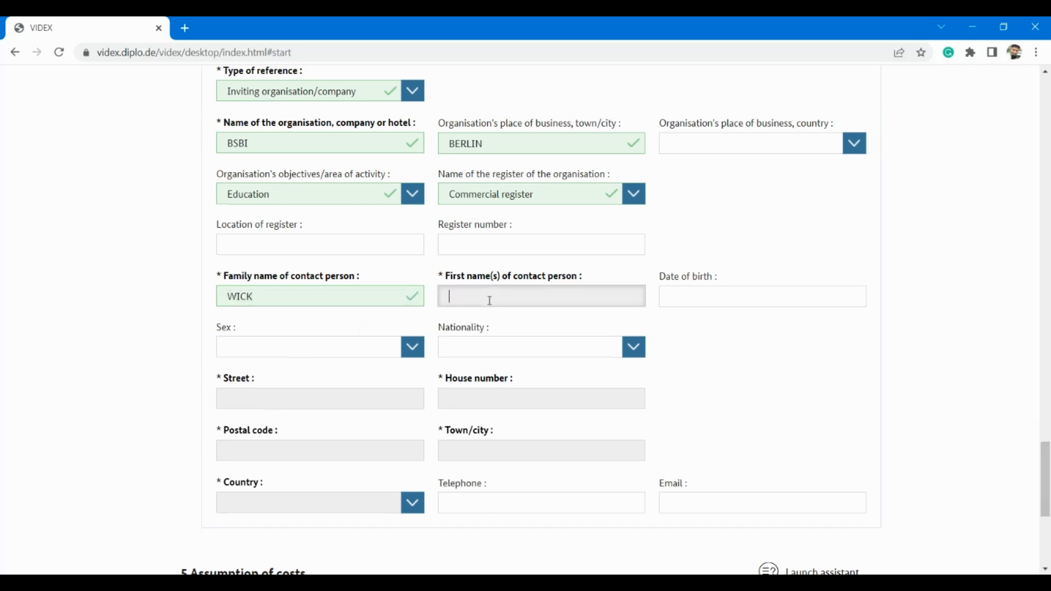
{"action": "type", "text": "JOHN"}
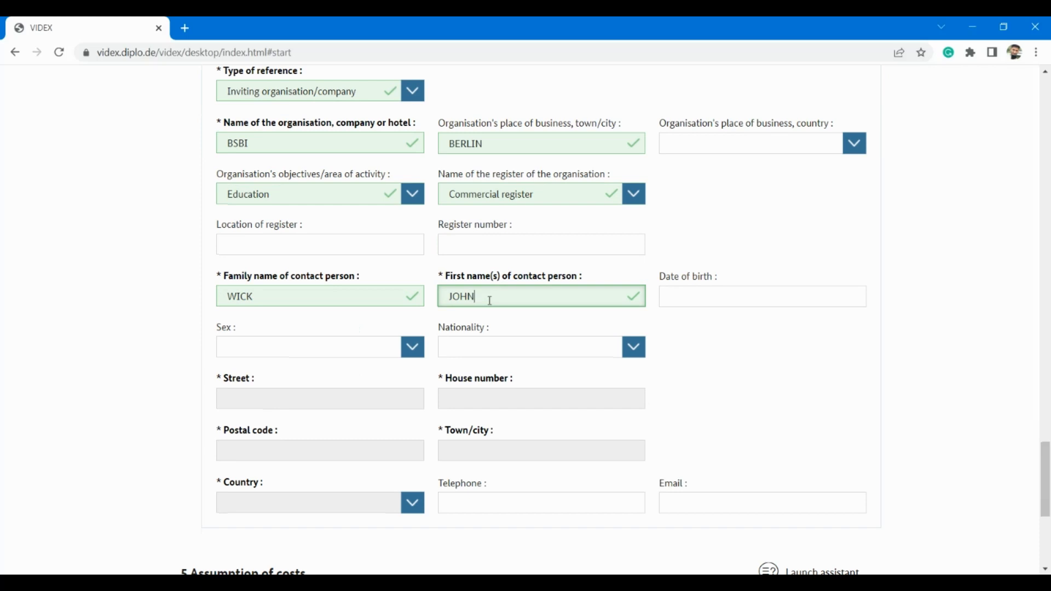
{"action": "left_click", "coordinate": [720, 297]}
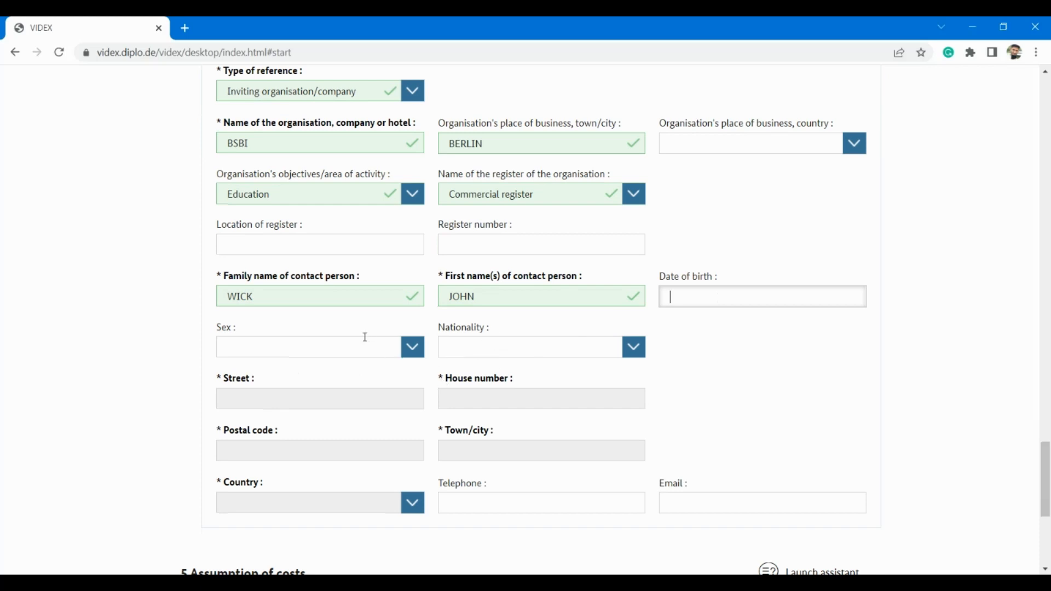
Step: Enter the contact person's street, house number, postal code and town
{"action": "scroll", "coordinate": [356, 341], "scroll_direction": "down", "scroll_amount": 2}
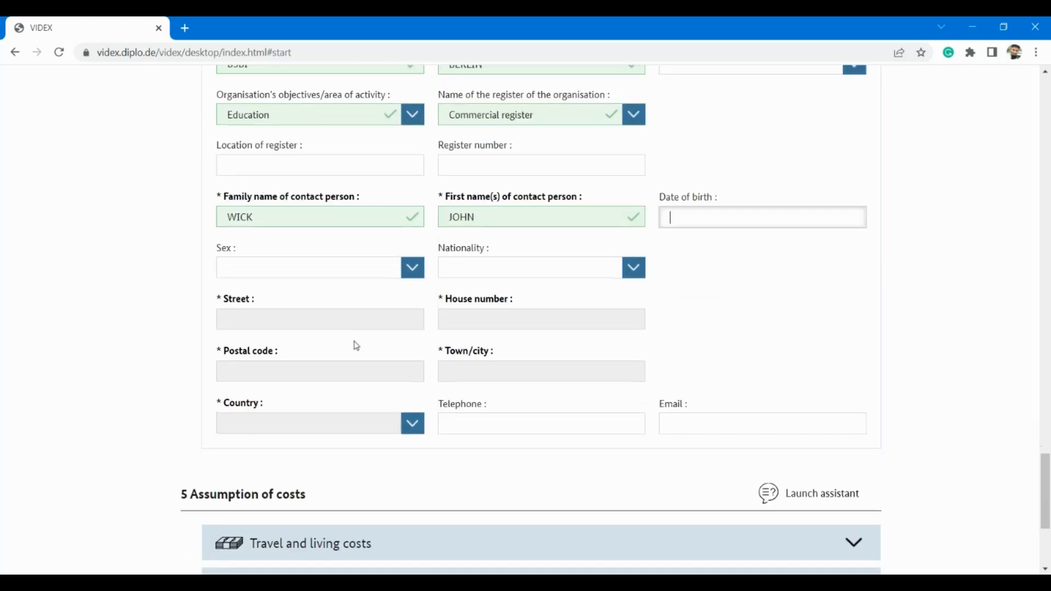
{"action": "left_click", "coordinate": [321, 314]}
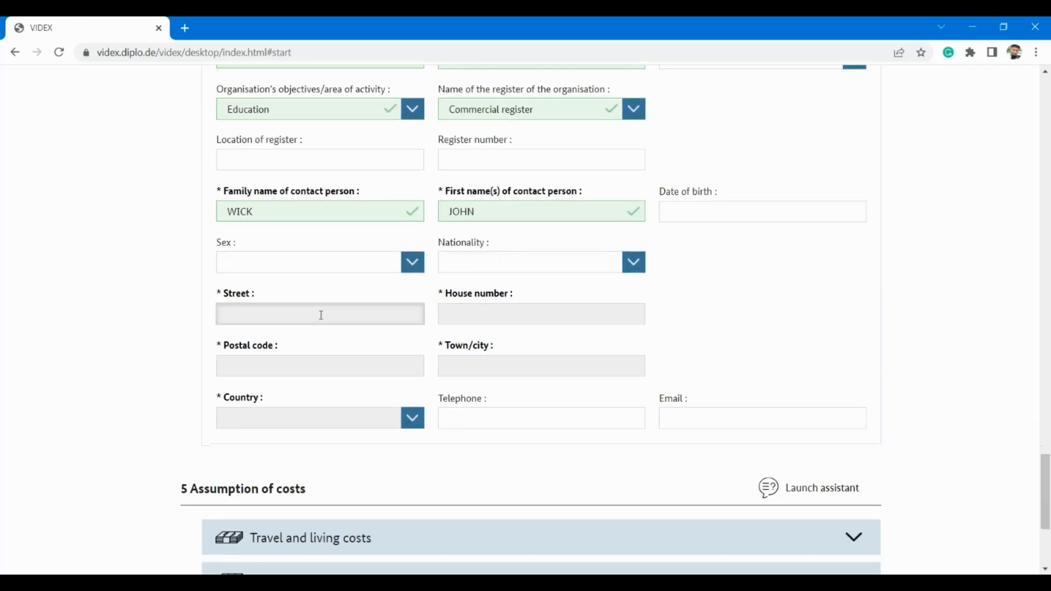
{"action": "type", "text": "100"}
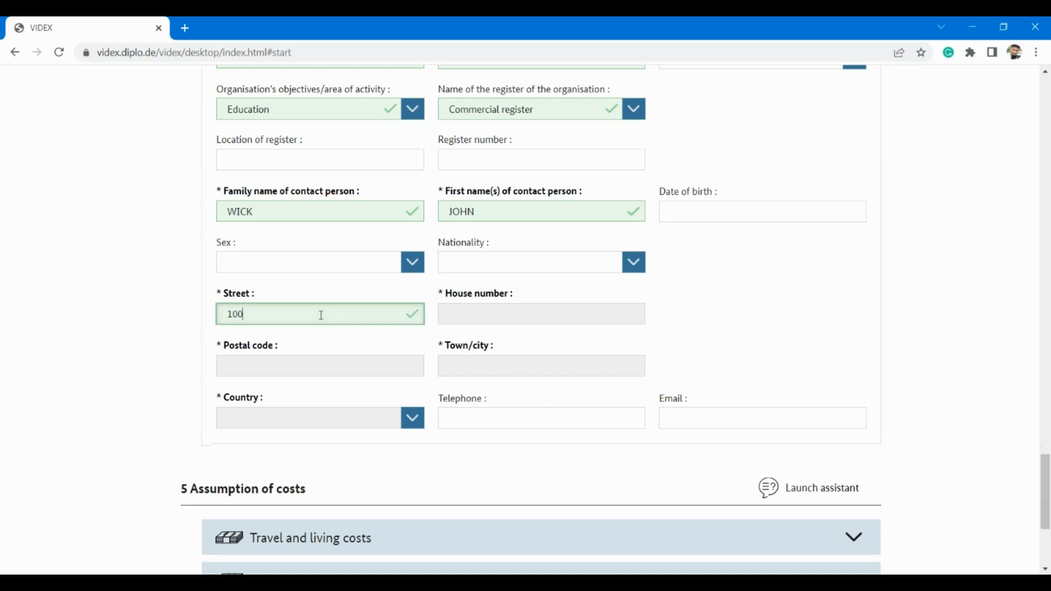
{"action": "key", "text": "BackSpace"}
{"action": "key", "text": "BackSpace"}
{"action": "key", "text": "BackSpace"}
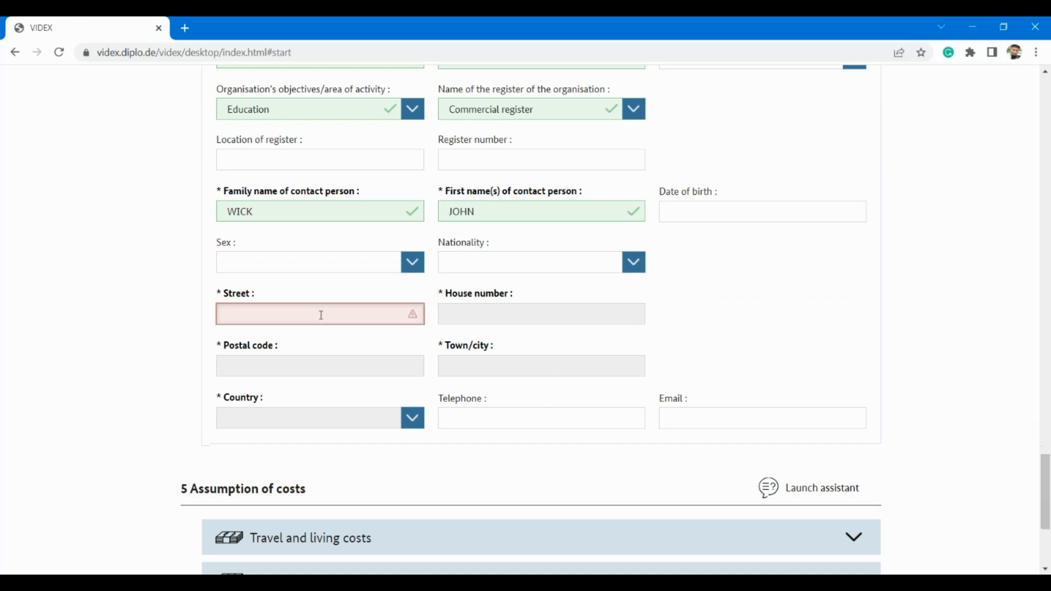
{"action": "type", "text": "ALEXANDERPLATz"}
{"action": "left_click", "coordinate": [475, 320]}
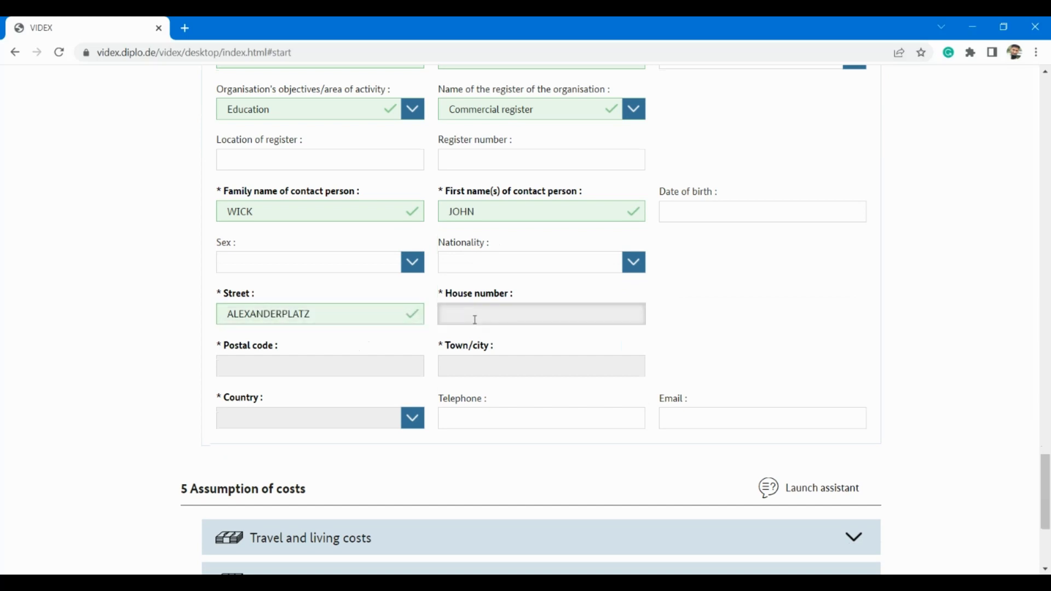
{"action": "type", "text": "12"}
{"action": "left_click", "coordinate": [336, 365]}
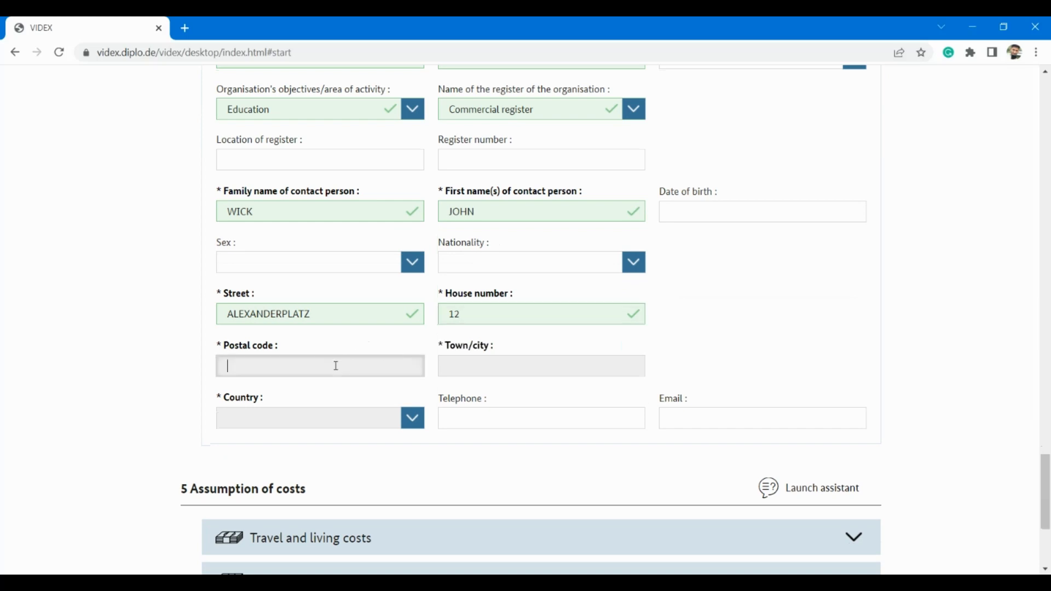
{"action": "type", "text": "10117"}
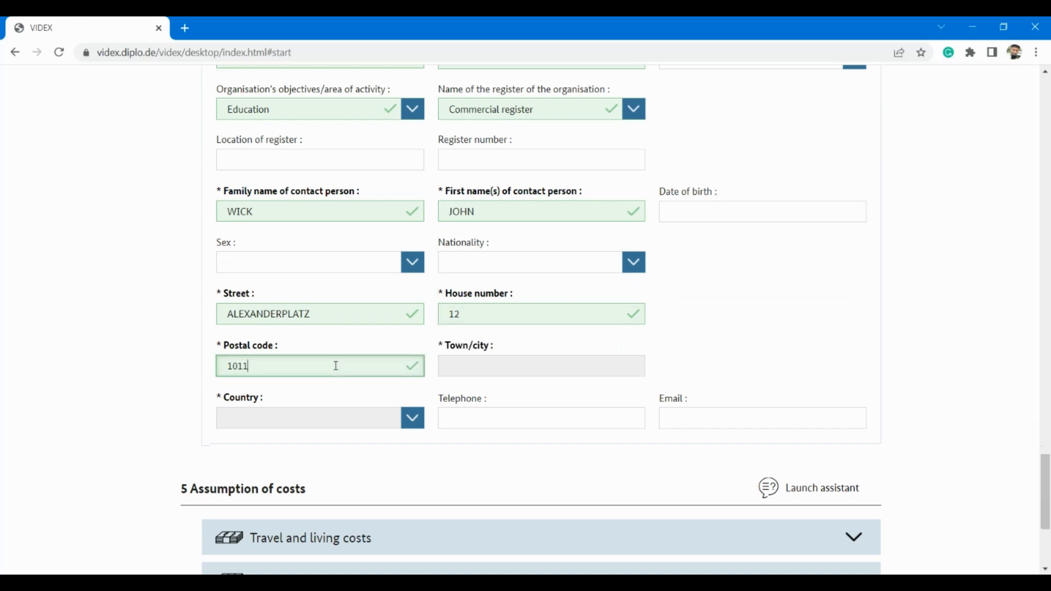
{"action": "left_click", "coordinate": [495, 370]}
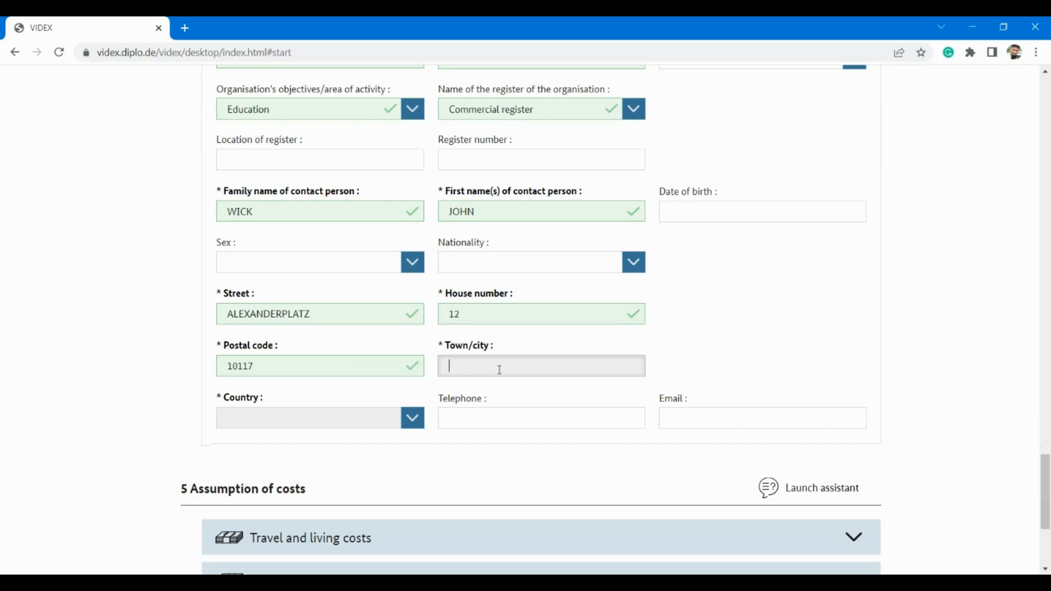
{"action": "type", "text": "BERLIN"}
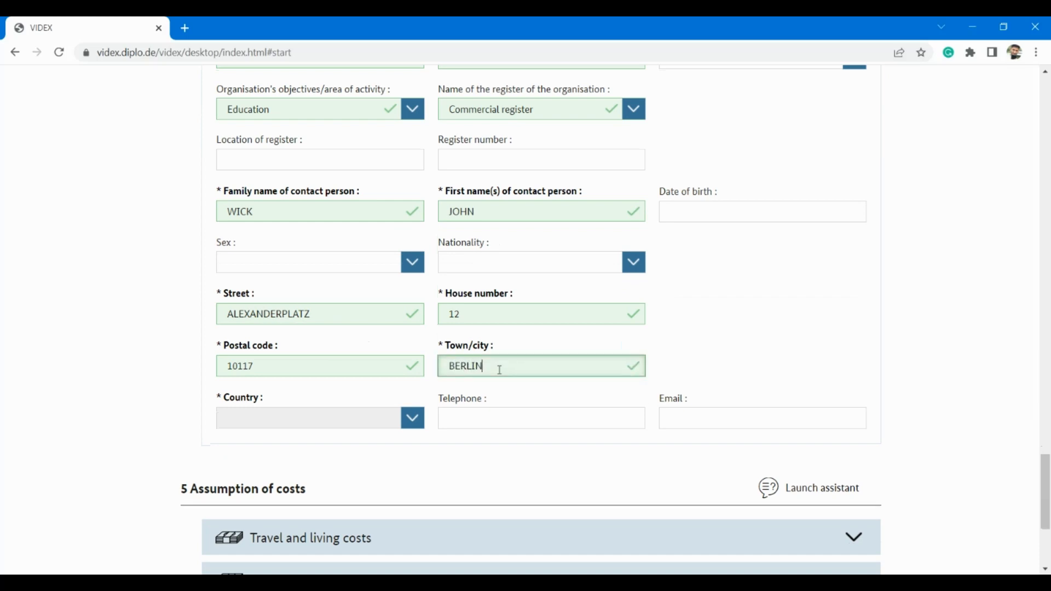
Step: Set the contact's country to Germany and enter their telephone number and e-mail address
{"action": "left_click", "coordinate": [381, 416]}
{"action": "type", "text": "ger"}
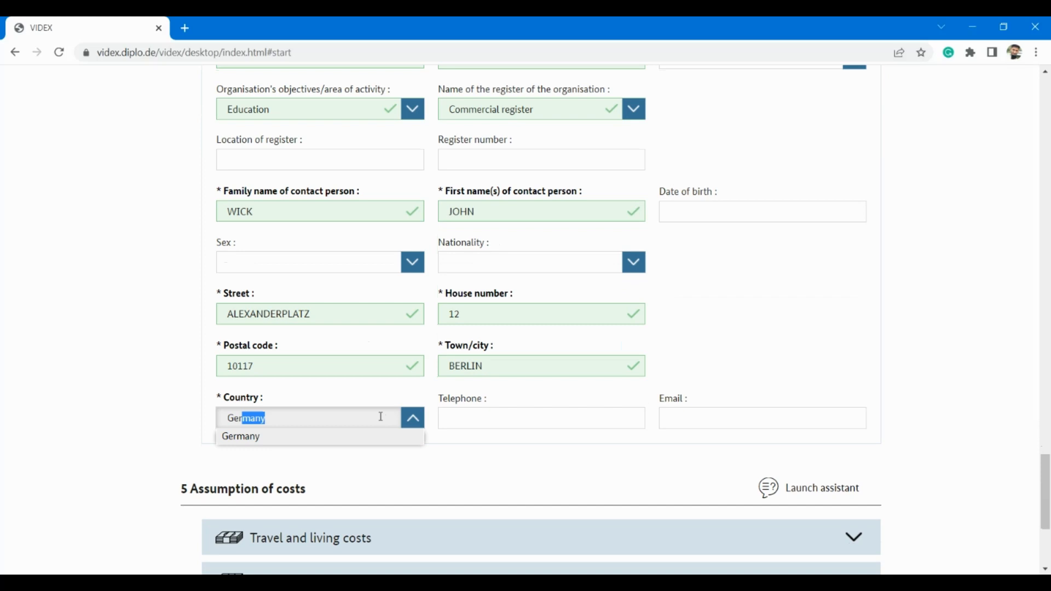
{"action": "left_click", "coordinate": [265, 440]}
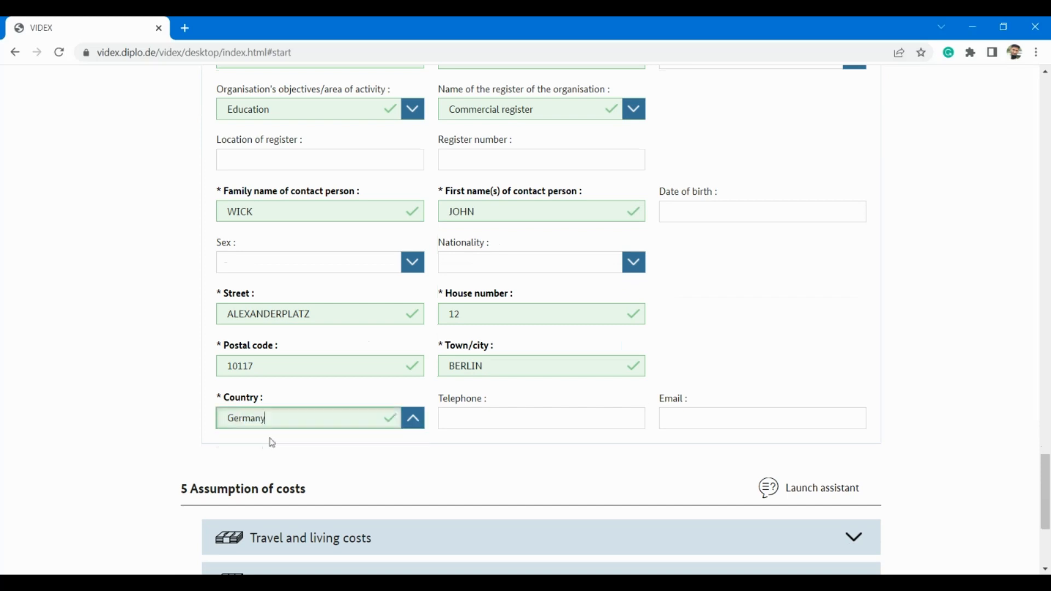
{"action": "left_click", "coordinate": [516, 425]}
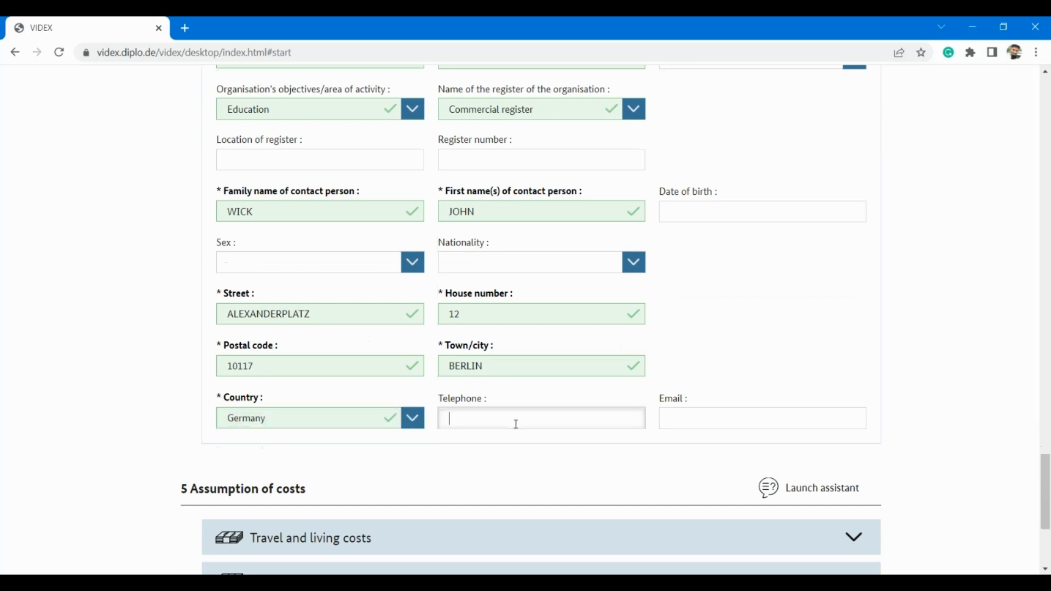
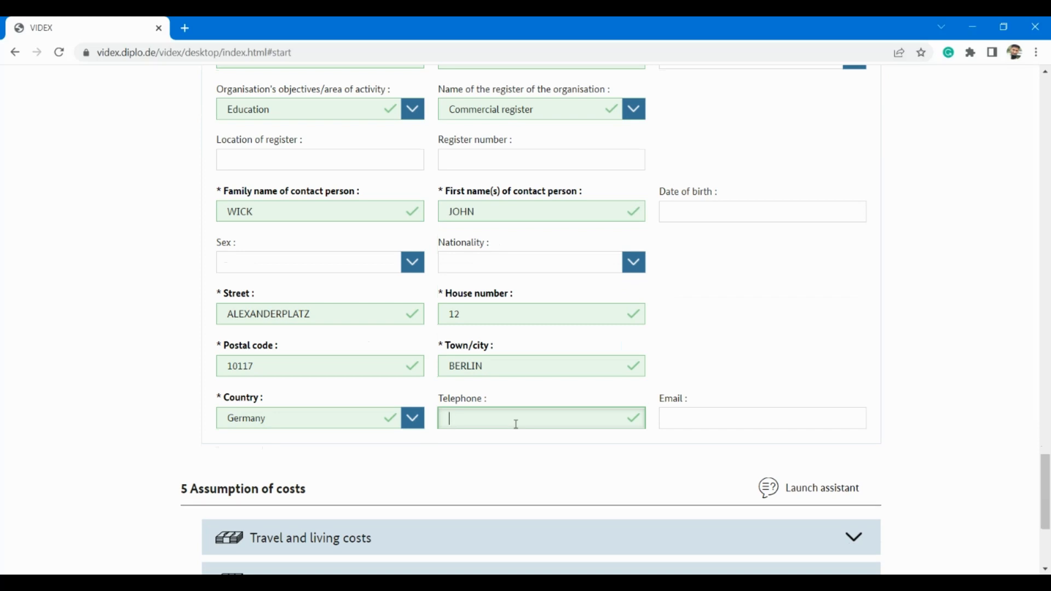
{"action": "left_click", "coordinate": [731, 417]}
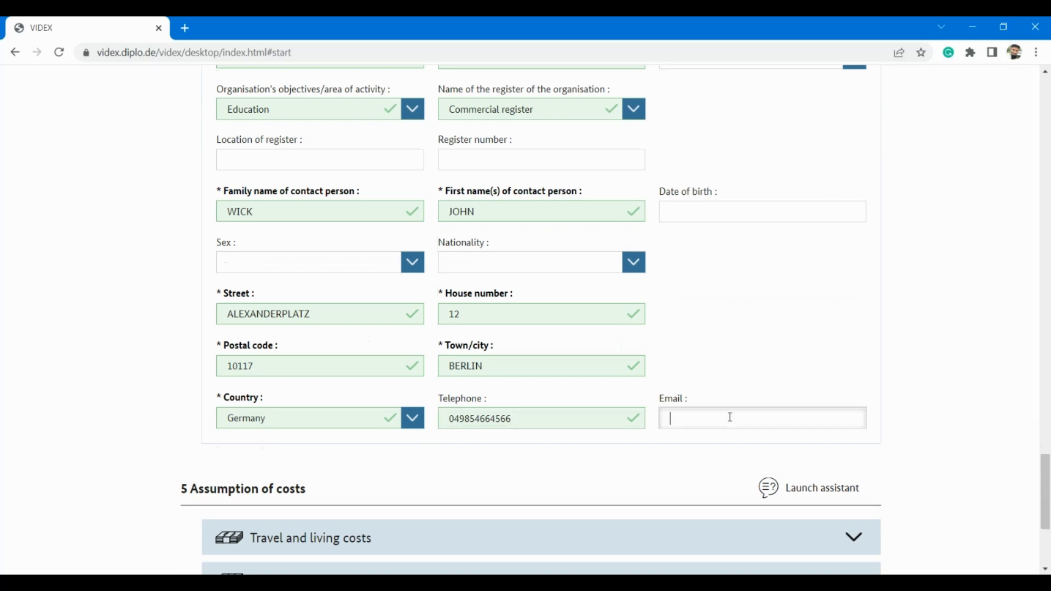
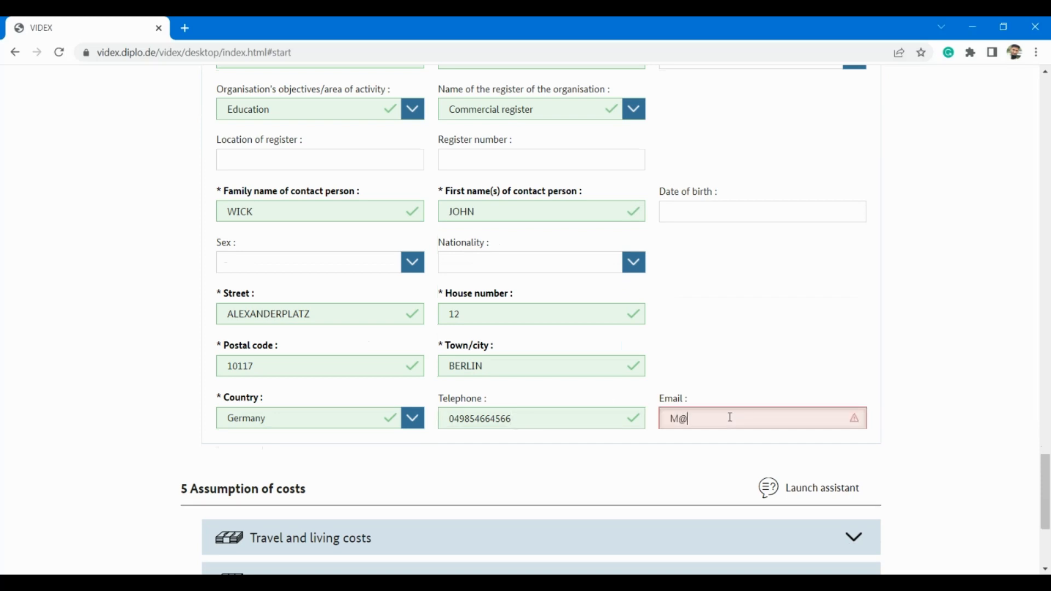
{"action": "scroll", "coordinate": [363, 243], "scroll_direction": "up", "scroll_amount": 4}
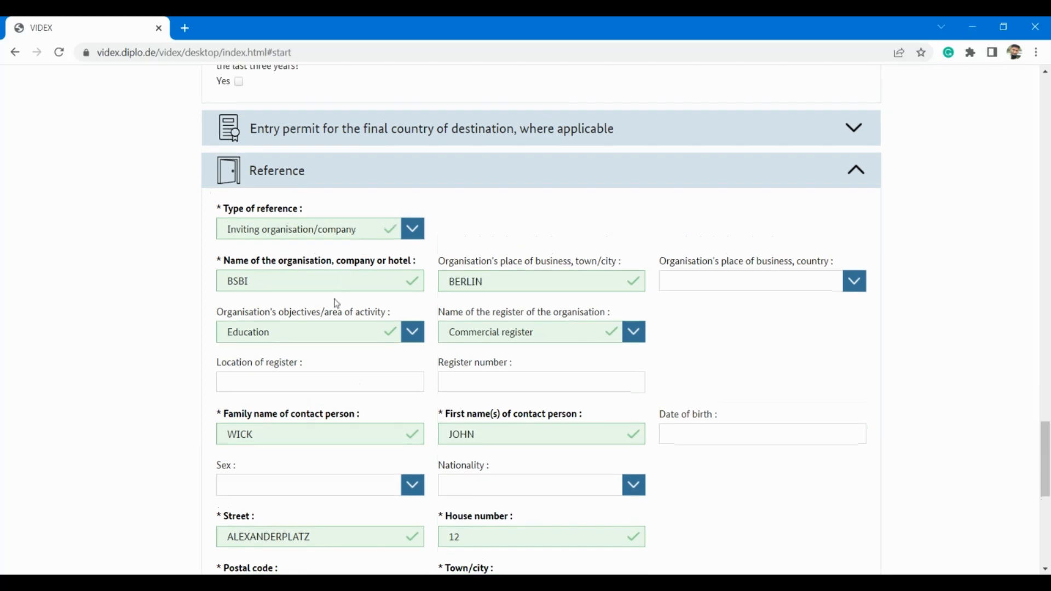
{"action": "scroll", "coordinate": [336, 303], "scroll_direction": "down", "scroll_amount": 4}
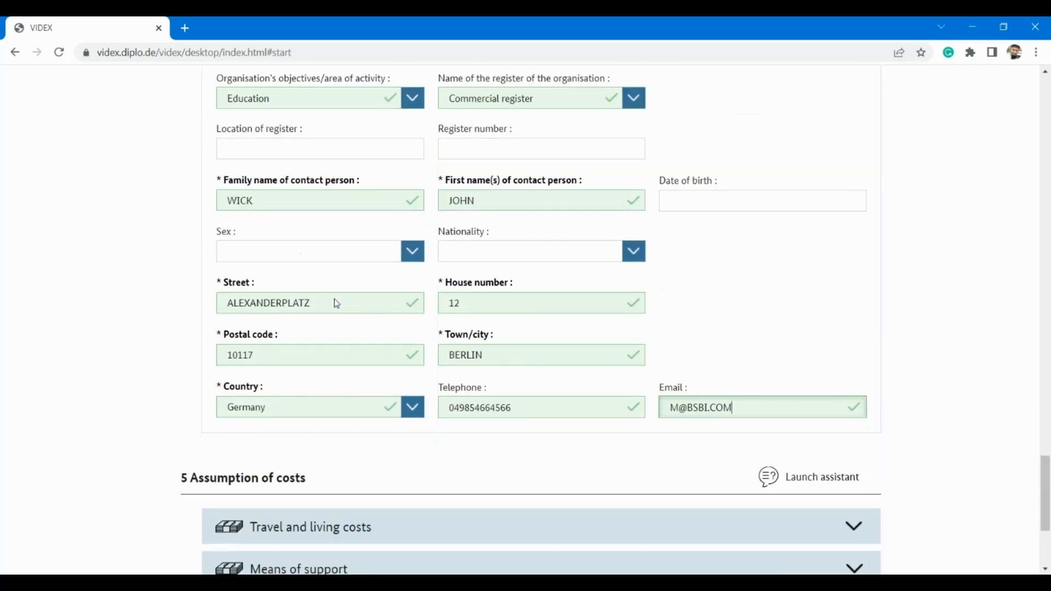
{"action": "scroll", "coordinate": [336, 299], "scroll_direction": "up", "scroll_amount": 3}
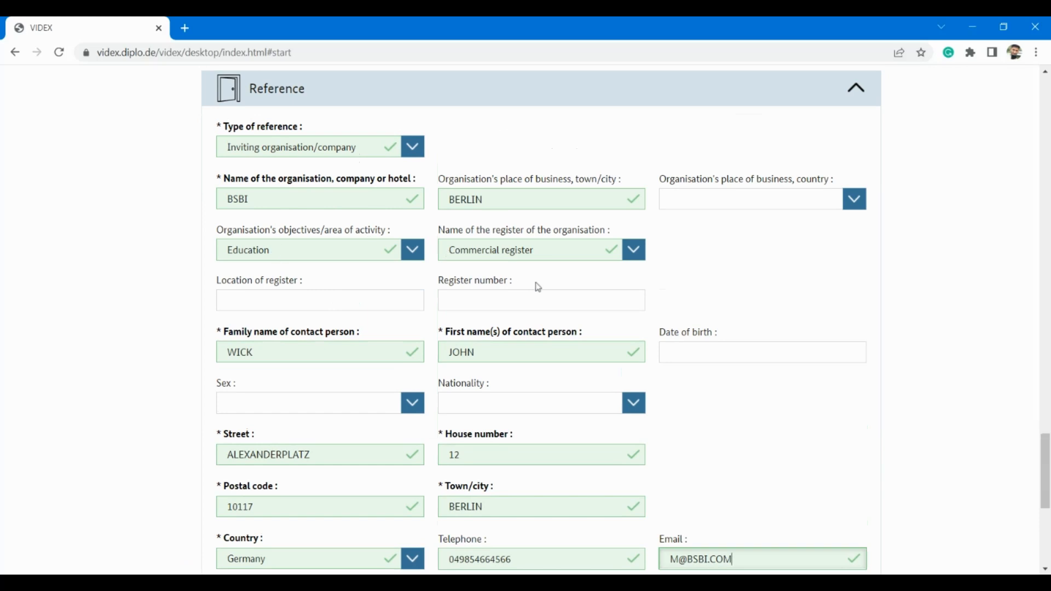
{"action": "scroll", "coordinate": [558, 253], "scroll_direction": "down", "scroll_amount": 3}
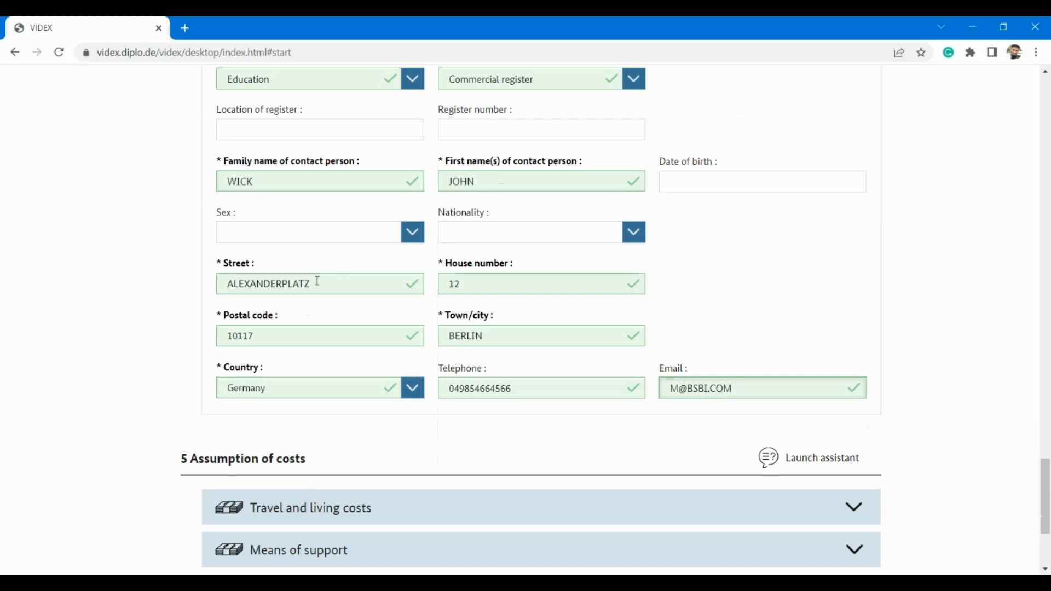
{"action": "scroll", "coordinate": [471, 393], "scroll_direction": "down", "scroll_amount": 1}
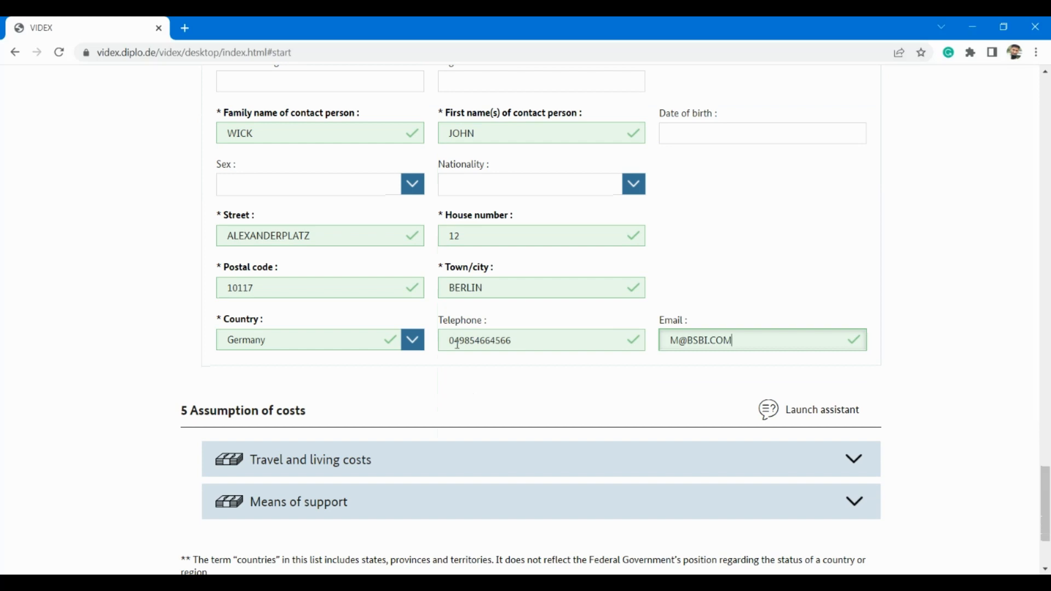
{"action": "left_click", "coordinate": [456, 342]}
{"action": "key", "text": "BackSpace"}
{"action": "type", "text": "+"}
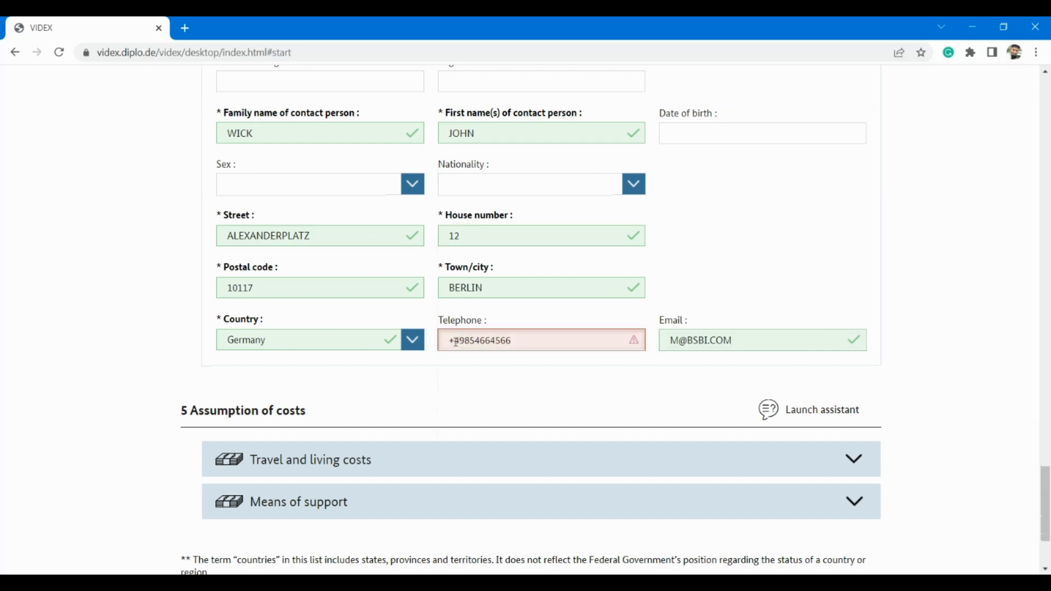
{"action": "key", "text": "BackSpace"}
{"action": "type", "text": "0"}
{"action": "left_click", "coordinate": [783, 341]}
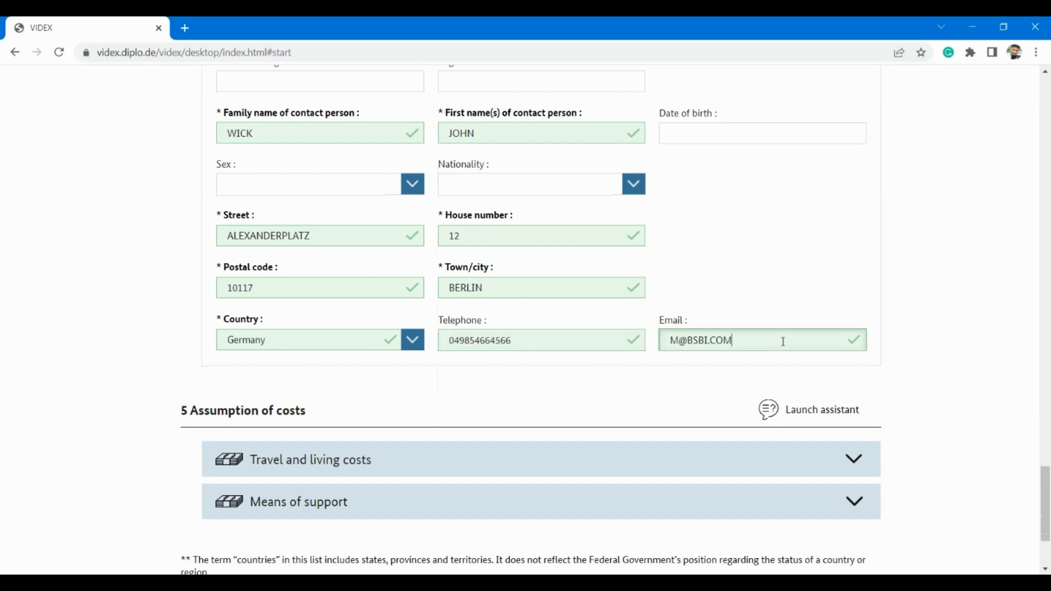
{"action": "scroll", "coordinate": [783, 341], "scroll_direction": "down", "scroll_amount": 3}
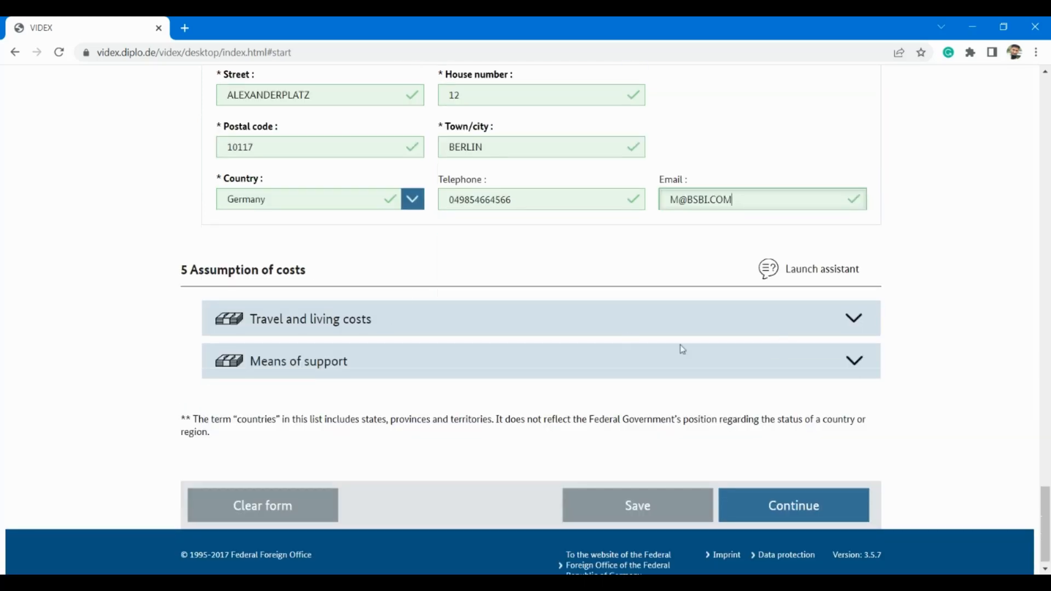
Step: Mark travel and living costs as covered by the applicant, a third party and others/sponsor
{"action": "left_click", "coordinate": [825, 326]}
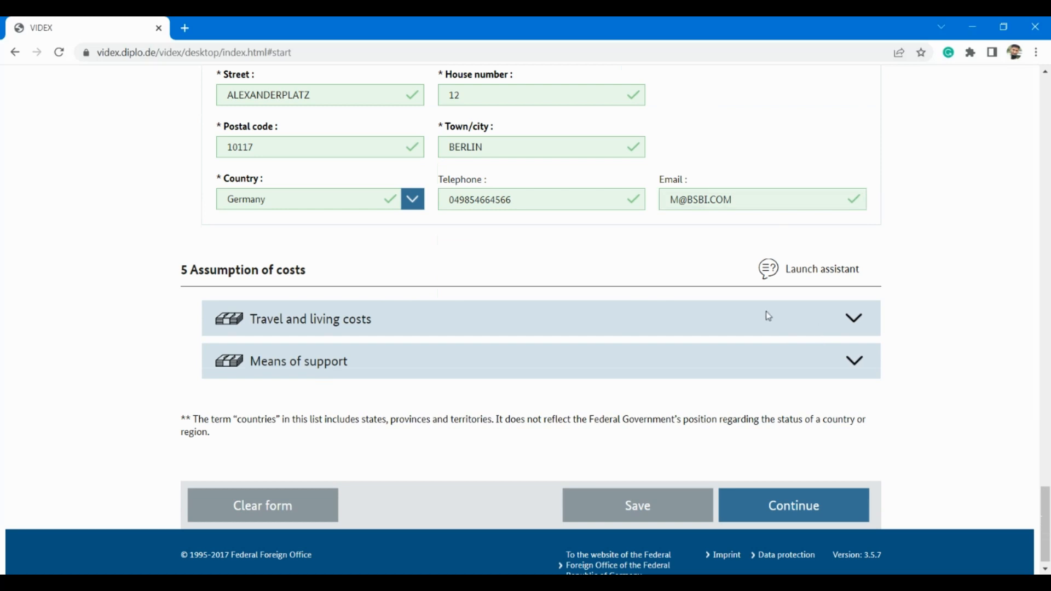
{"action": "left_click", "coordinate": [855, 322]}
{"action": "scroll", "coordinate": [423, 358], "scroll_direction": "down", "scroll_amount": 1}
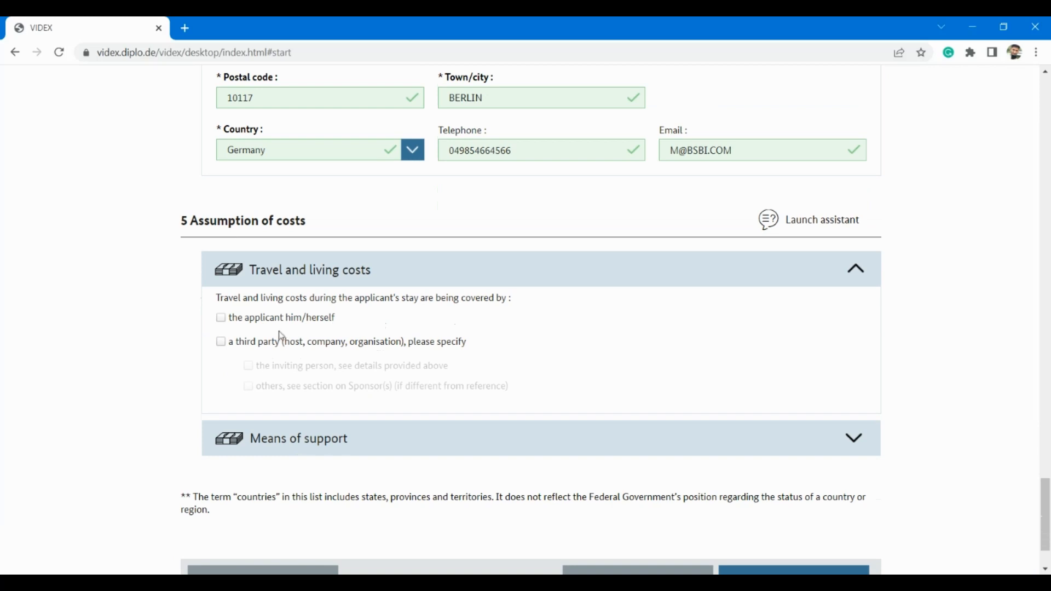
{"action": "left_click", "coordinate": [222, 324]}
{"action": "scroll", "coordinate": [487, 389], "scroll_direction": "down", "scroll_amount": 2}
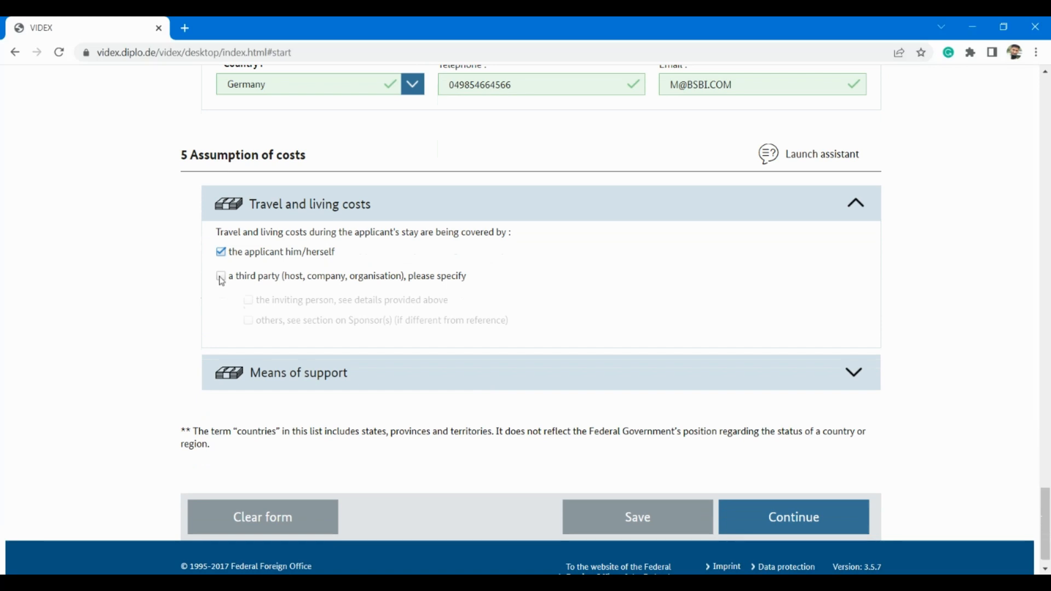
{"action": "left_click", "coordinate": [221, 277]}
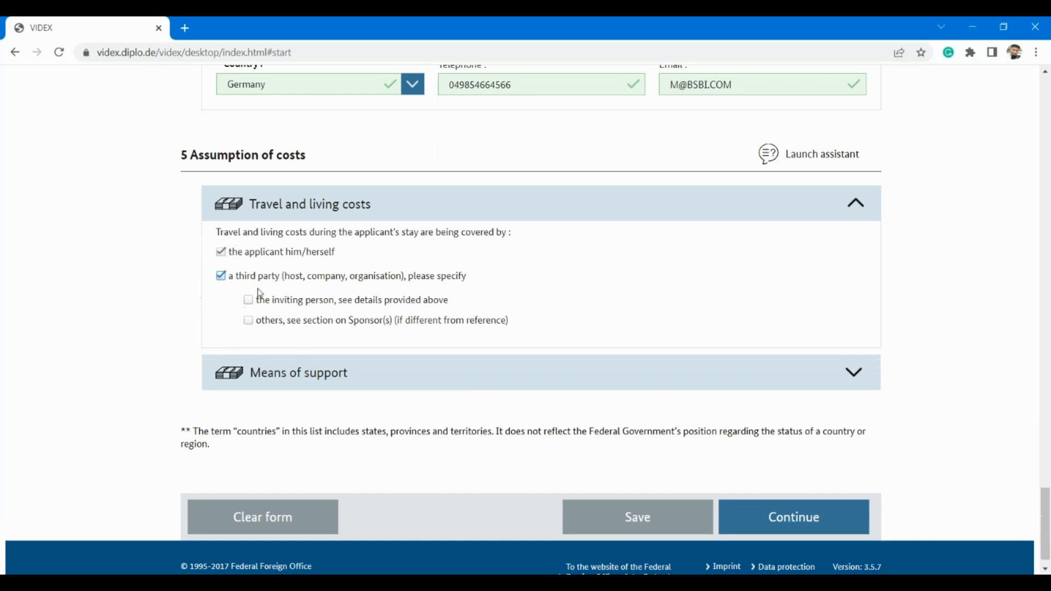
{"action": "left_click", "coordinate": [249, 321]}
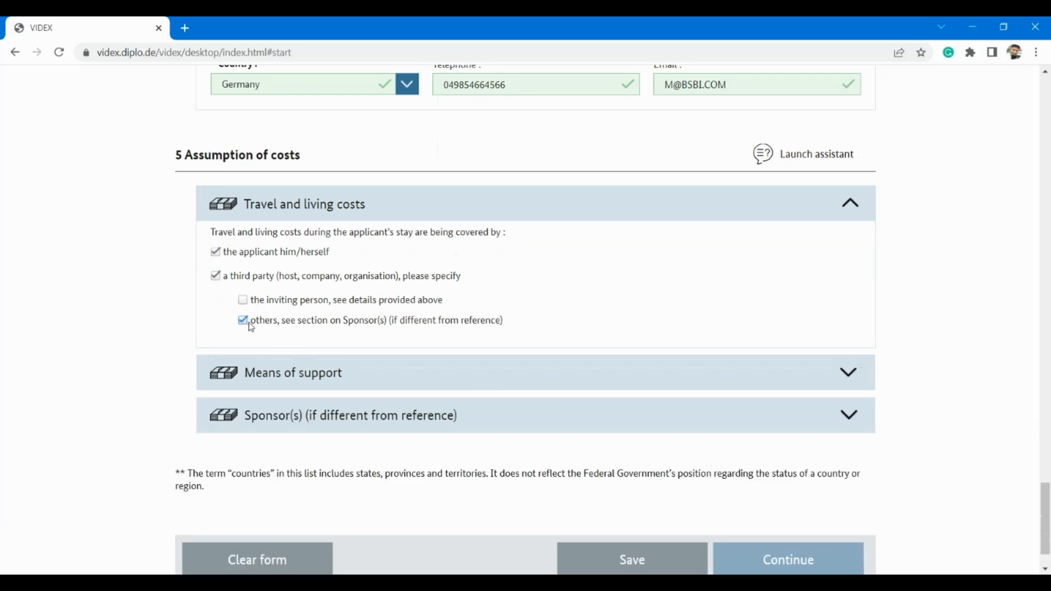
{"action": "scroll", "coordinate": [629, 376], "scroll_direction": "down", "scroll_amount": 1}
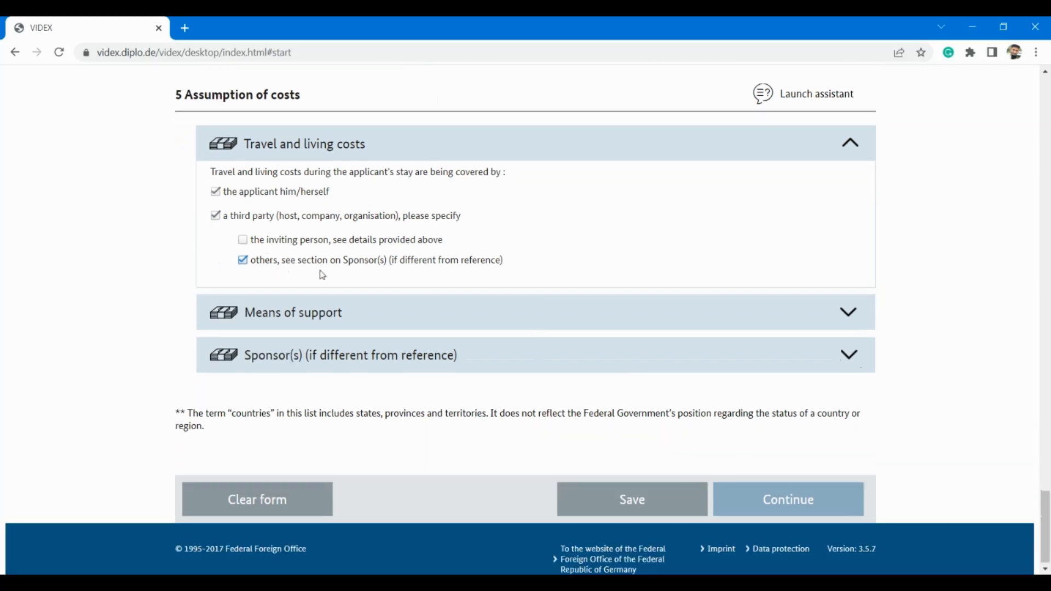
{"action": "scroll", "coordinate": [353, 269], "scroll_direction": "down", "scroll_amount": 1}
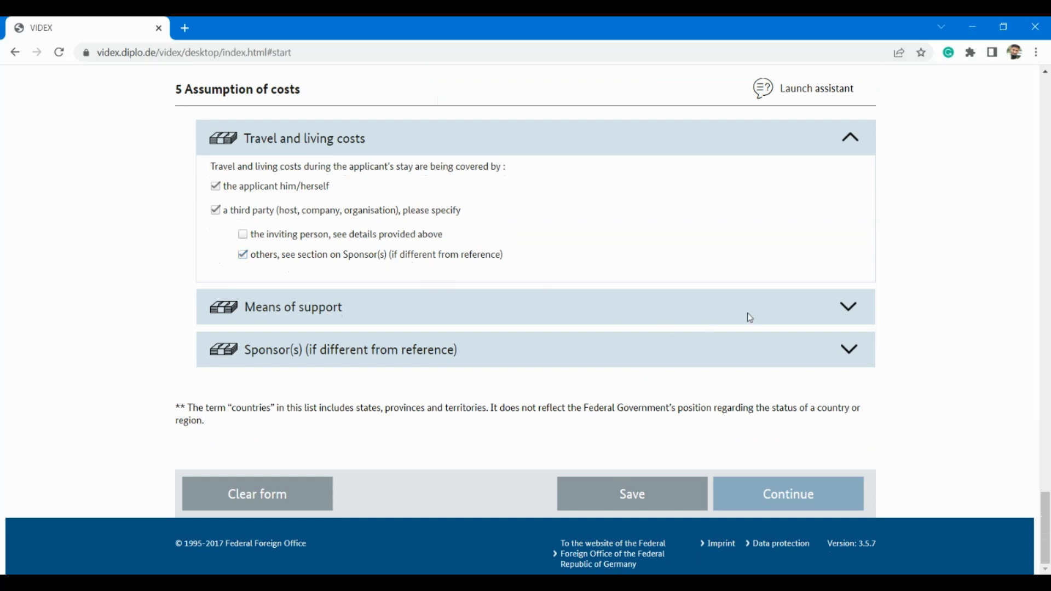
Step: Under Means of support, tick Credit card and Assumption of all expenses during the stay alongside Cash
{"action": "left_click", "coordinate": [850, 310]}
{"action": "scroll", "coordinate": [453, 327], "scroll_direction": "down", "scroll_amount": 2}
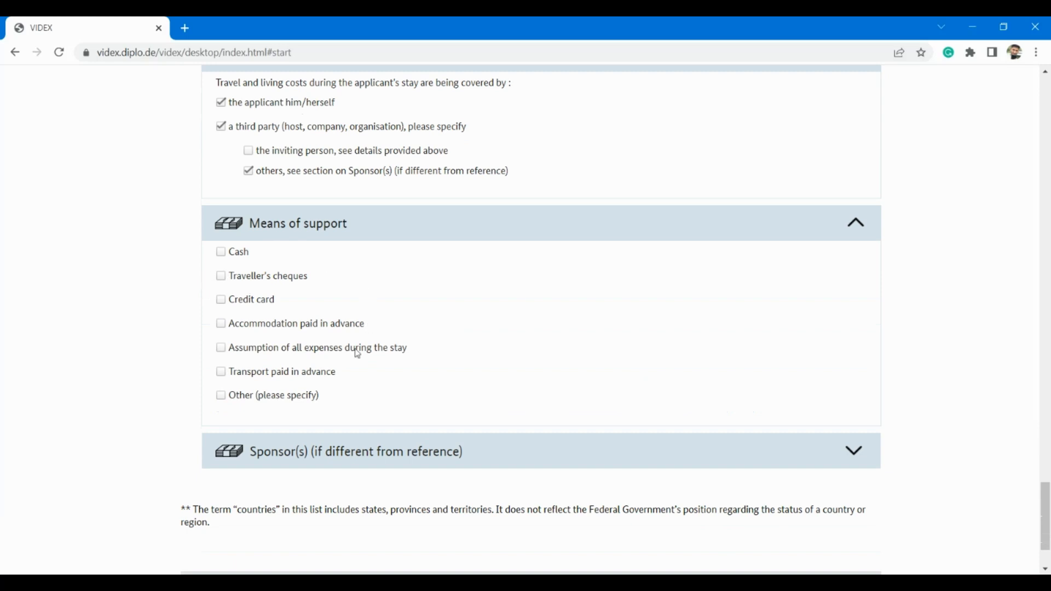
{"action": "scroll", "coordinate": [348, 365], "scroll_direction": "down", "scroll_amount": 1}
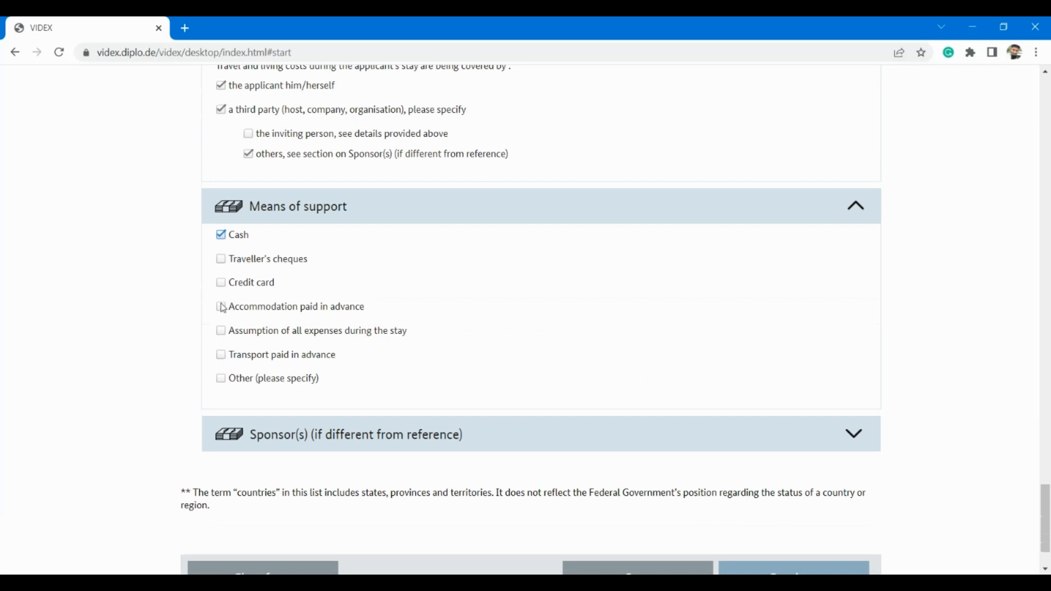
{"action": "left_click", "coordinate": [222, 283]}
{"action": "left_click", "coordinate": [217, 332]}
{"action": "scroll", "coordinate": [408, 340], "scroll_direction": "down", "scroll_amount": 2}
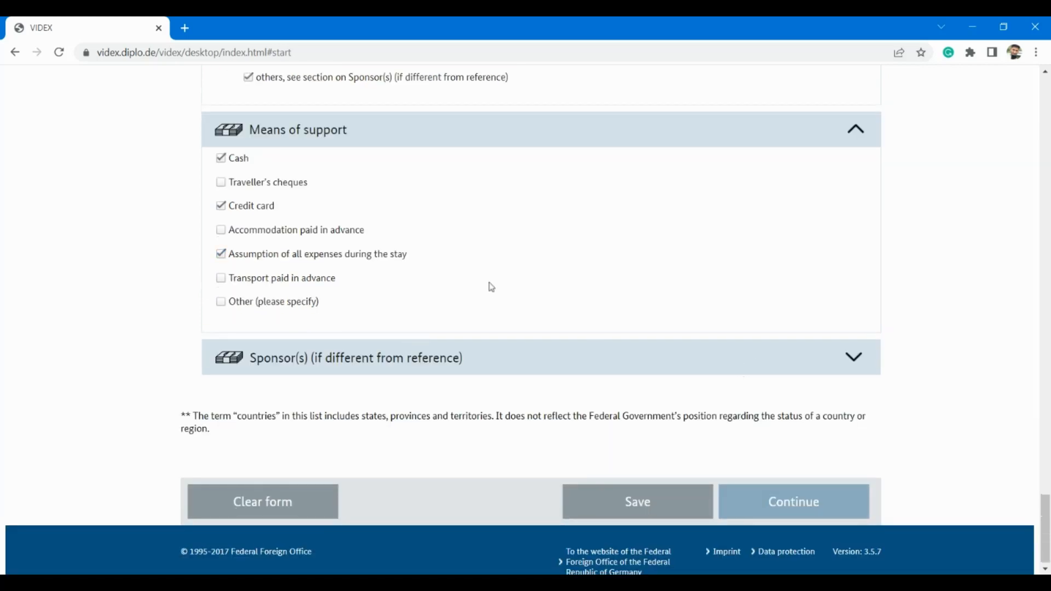
{"action": "scroll", "coordinate": [488, 286], "scroll_direction": "up", "scroll_amount": 3}
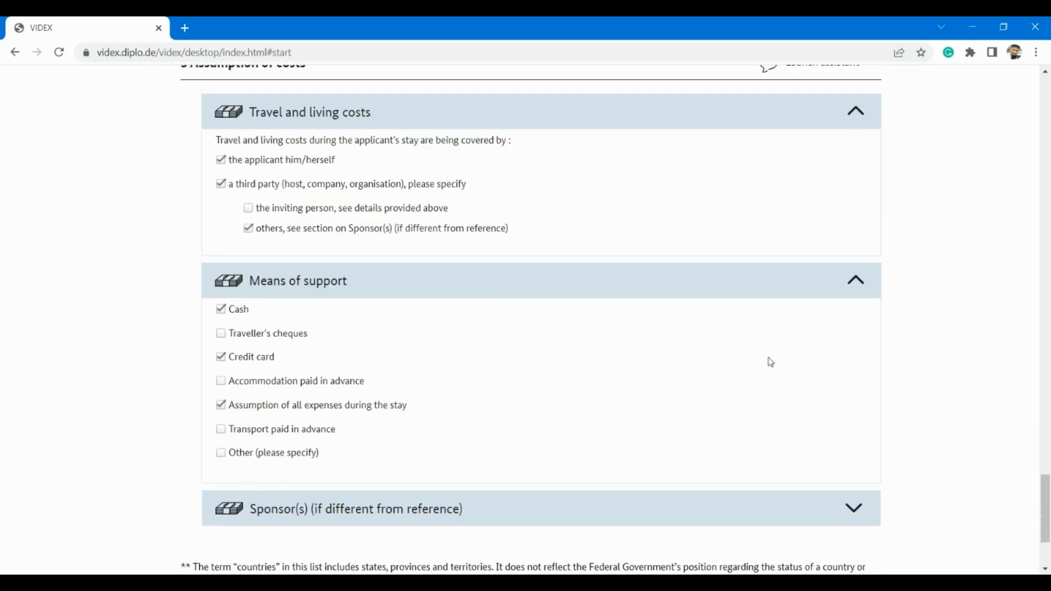
{"action": "scroll", "coordinate": [767, 361], "scroll_direction": "down", "scroll_amount": 3}
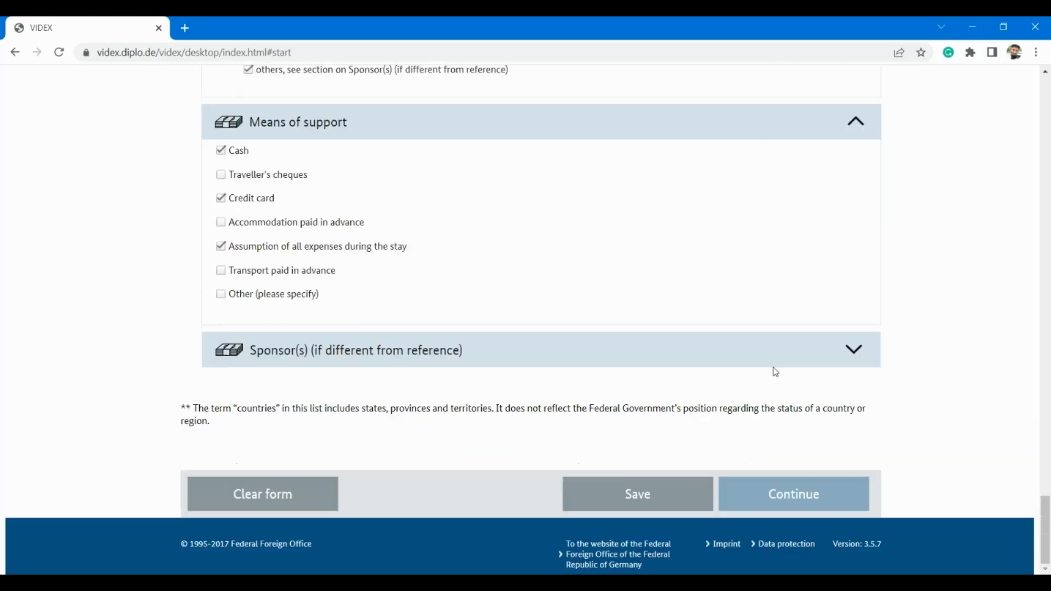
Step: Expand Sponsor(s) and set the type of sponsor to Person
{"action": "left_click", "coordinate": [857, 352]}
{"action": "left_click", "coordinate": [405, 418]}
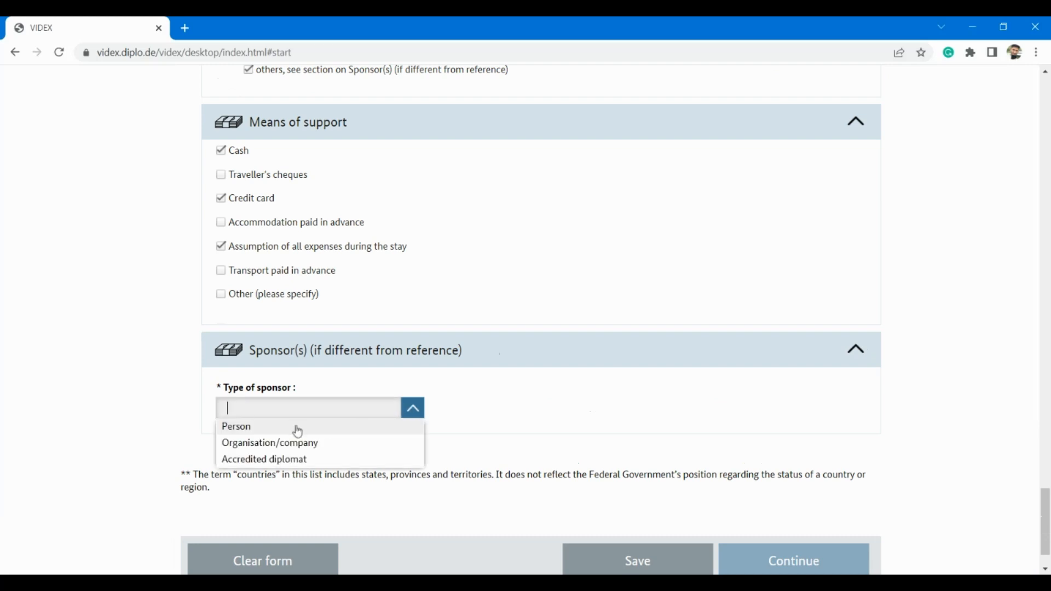
{"action": "left_click", "coordinate": [298, 432]}
{"action": "scroll", "coordinate": [443, 438], "scroll_direction": "down", "scroll_amount": 1}
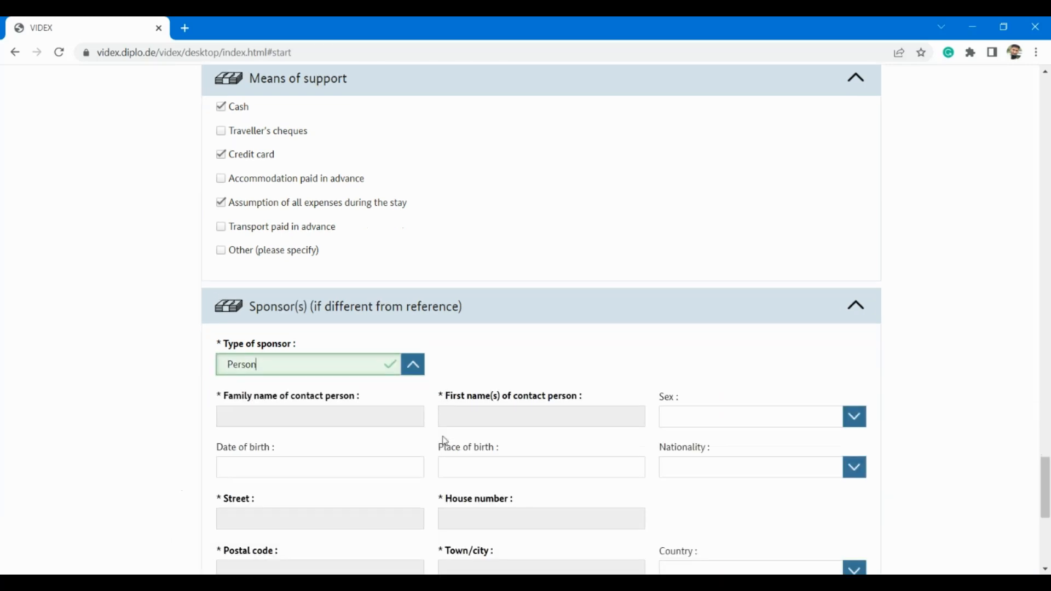
{"action": "left_click", "coordinate": [414, 365]}
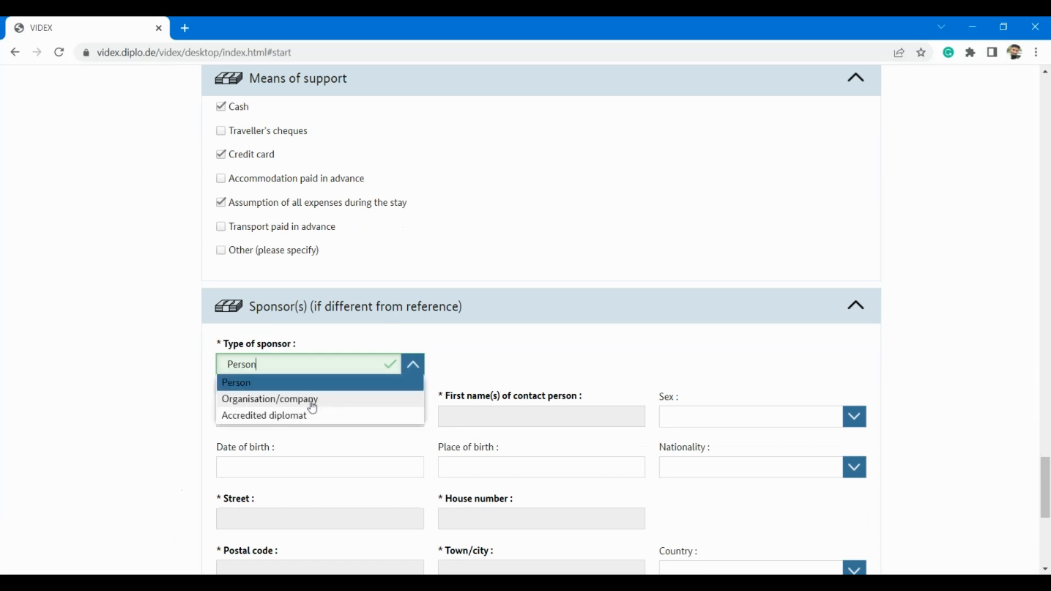
{"action": "left_click", "coordinate": [493, 357]}
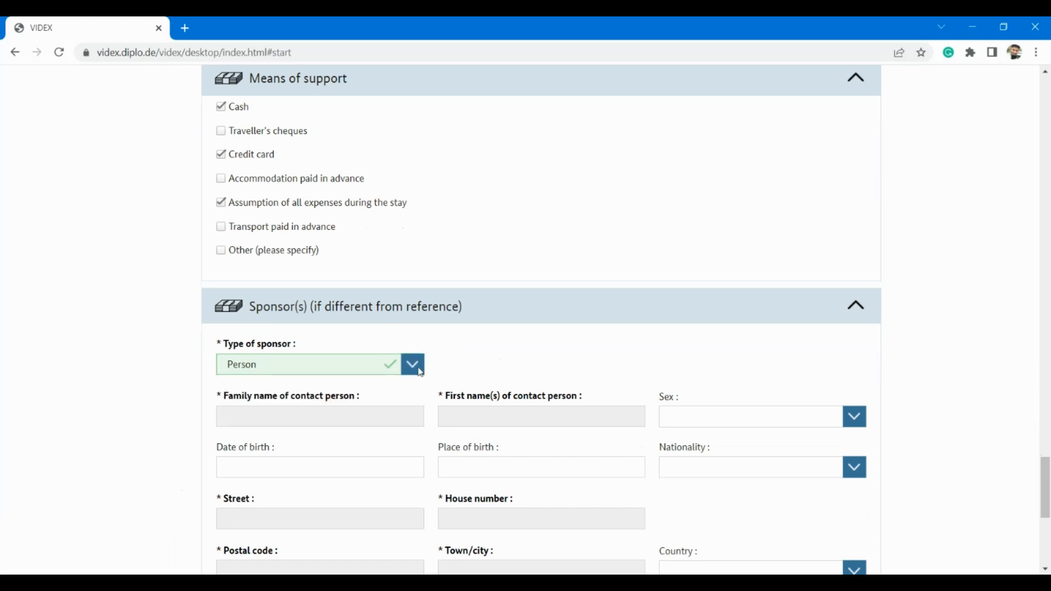
{"action": "scroll", "coordinate": [359, 387], "scroll_direction": "down", "scroll_amount": 2}
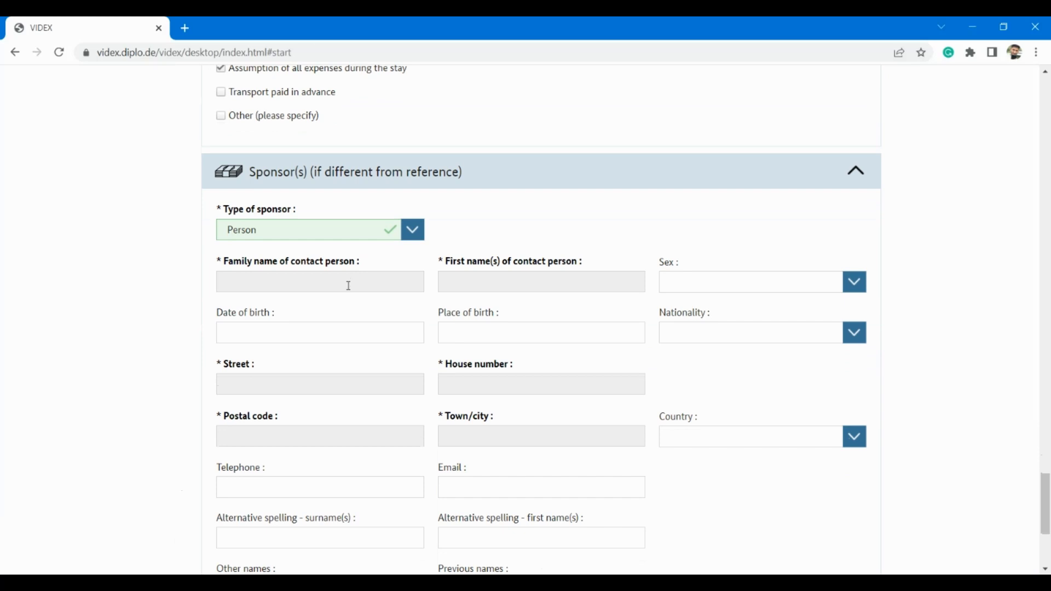
Step: Step through the sponsor's family name, first name and street fields, leaving them empty
{"action": "left_click", "coordinate": [349, 286]}
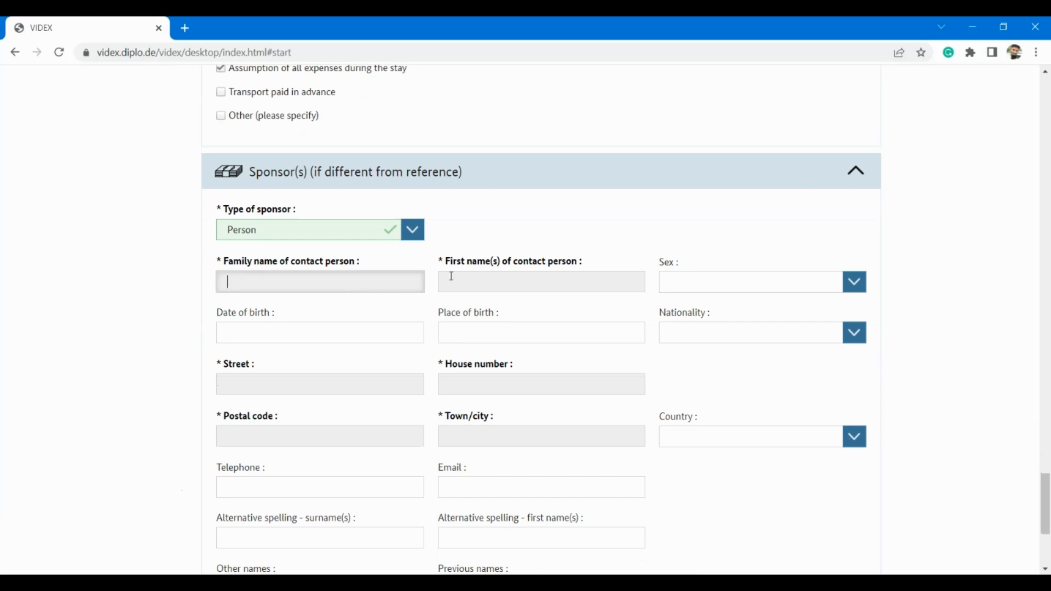
{"action": "left_click", "coordinate": [532, 285]}
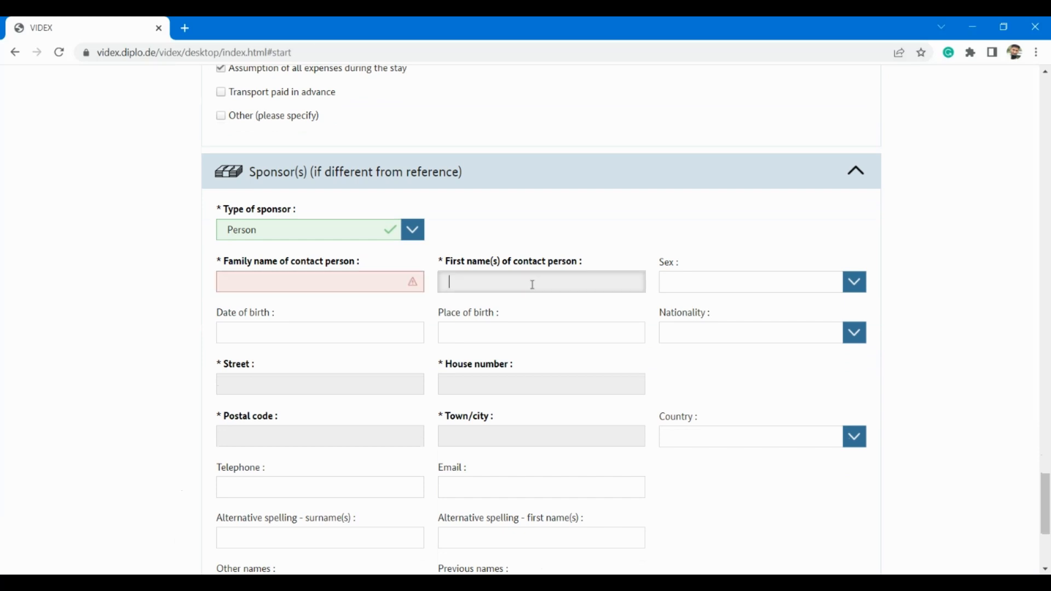
{"action": "left_click", "coordinate": [312, 383]}
{"action": "scroll", "coordinate": [314, 377], "scroll_direction": "down", "scroll_amount": 1}
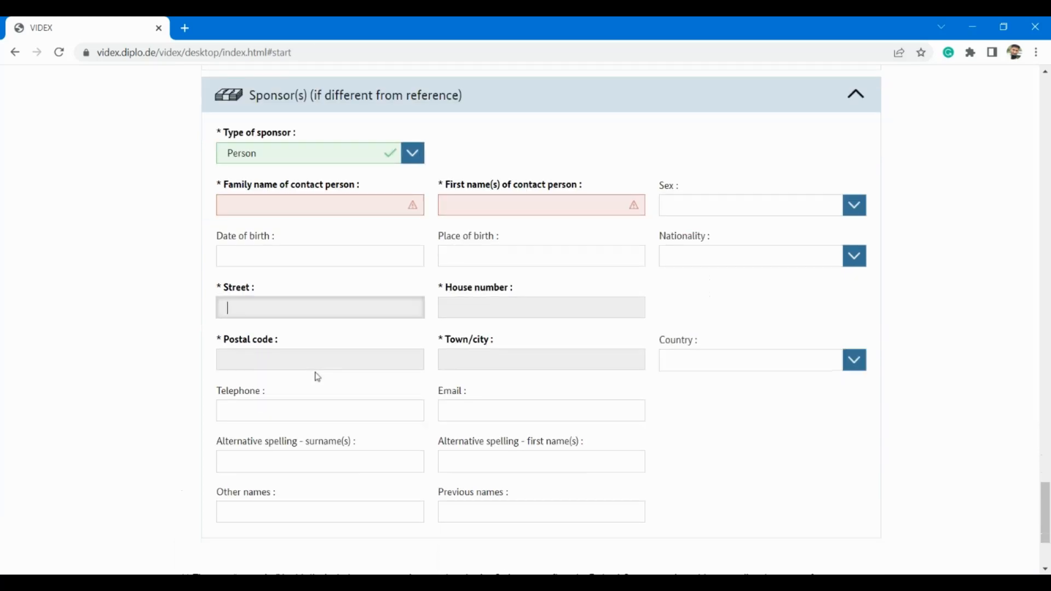
{"action": "scroll", "coordinate": [317, 377], "scroll_direction": "down", "scroll_amount": 1}
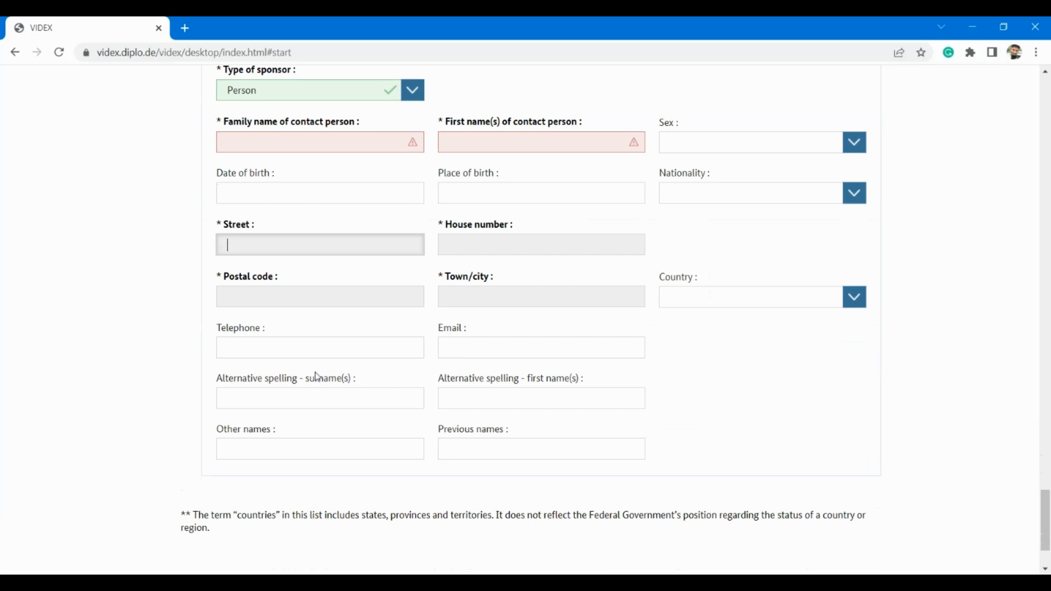
{"action": "scroll", "coordinate": [317, 377], "scroll_direction": "down", "scroll_amount": 1}
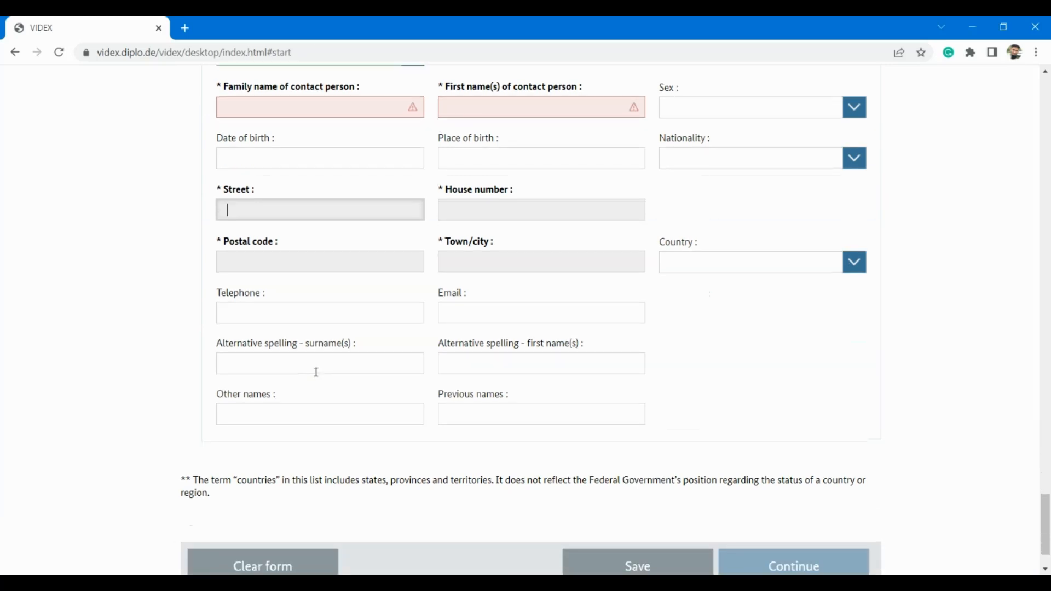
{"action": "scroll", "coordinate": [315, 371], "scroll_direction": "down", "scroll_amount": 1}
{"action": "scroll", "coordinate": [315, 372], "scroll_direction": "up", "scroll_amount": 7}
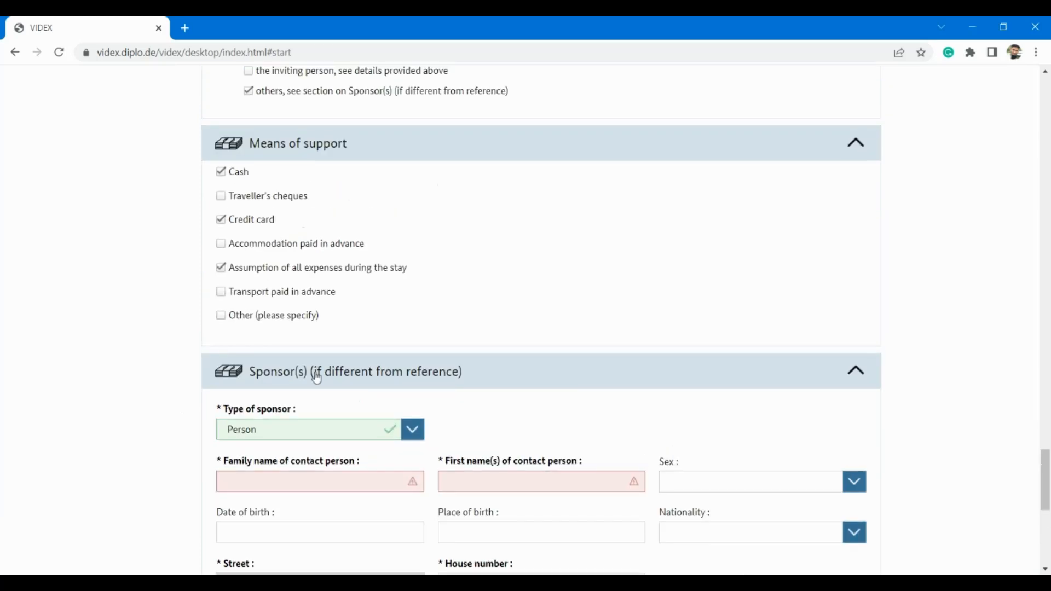
{"action": "scroll", "coordinate": [315, 377], "scroll_direction": "up", "scroll_amount": 4}
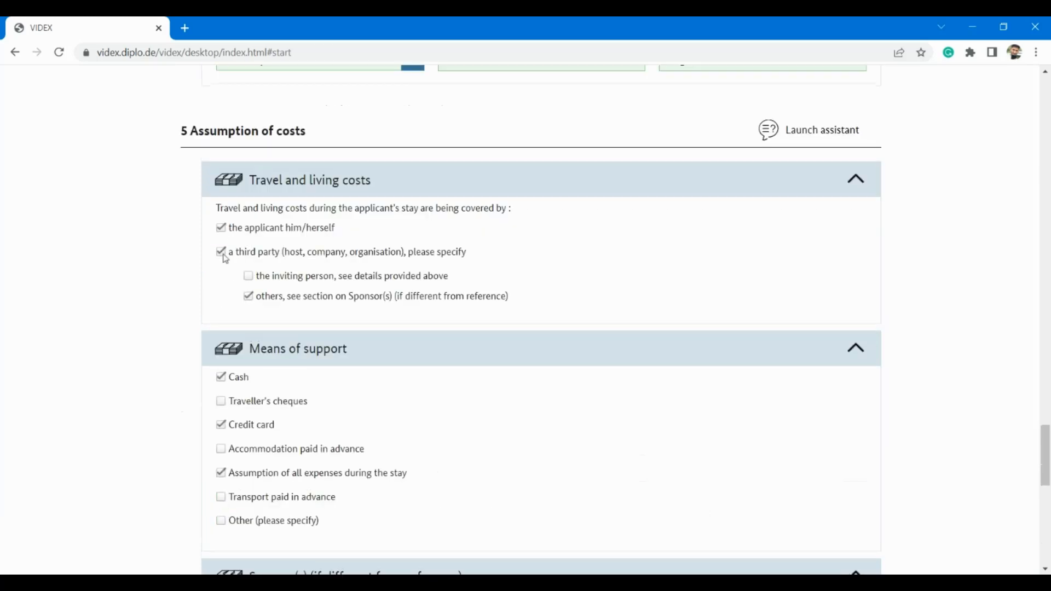
Step: Untick 'a third party (host, company, organisation)' as cost bearer, removing the Sponsor(s) section
{"action": "left_click", "coordinate": [221, 253]}
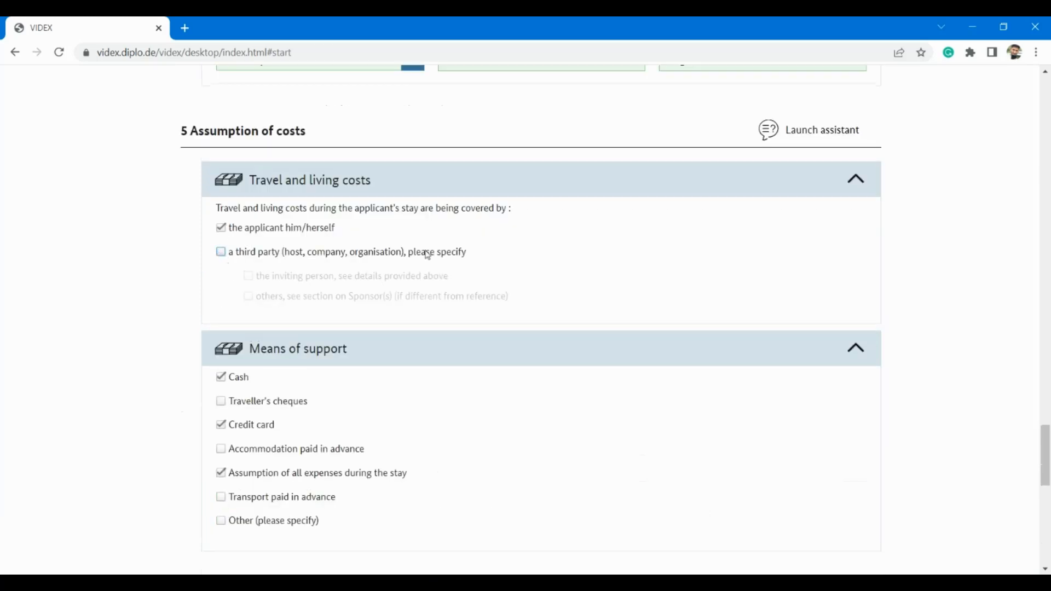
{"action": "scroll", "coordinate": [475, 291], "scroll_direction": "down", "scroll_amount": 1}
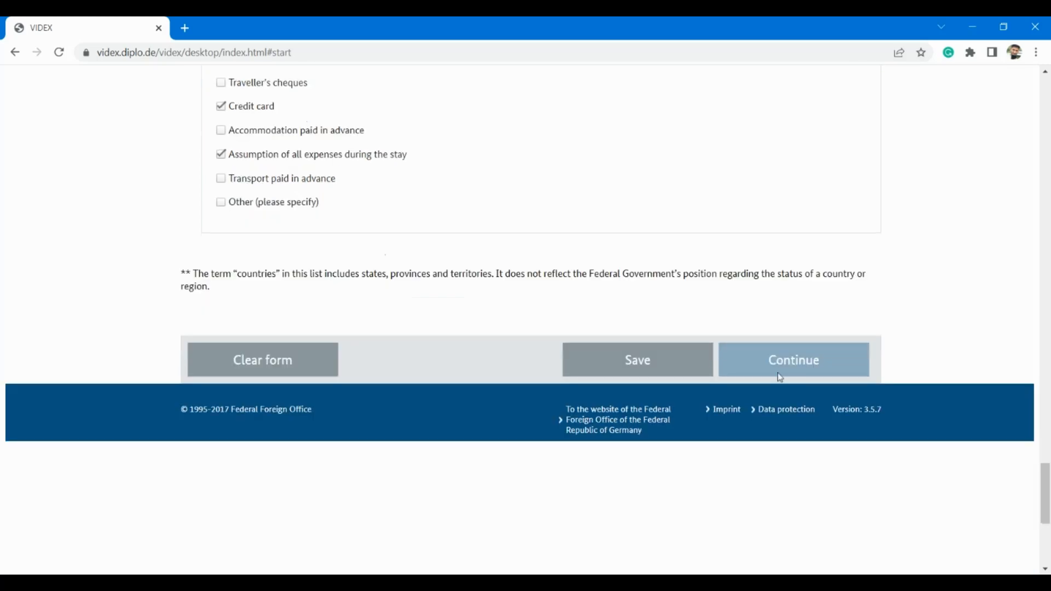
Step: Save the application locally as a JSON file, then submit the form for checking
{"action": "left_click", "coordinate": [651, 370]}
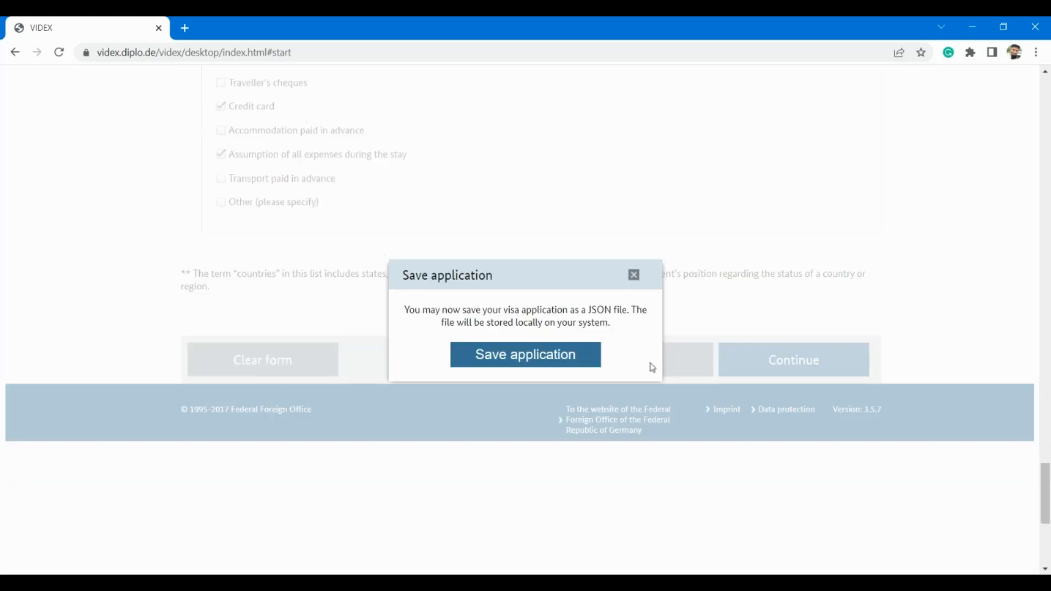
{"action": "left_click", "coordinate": [539, 362]}
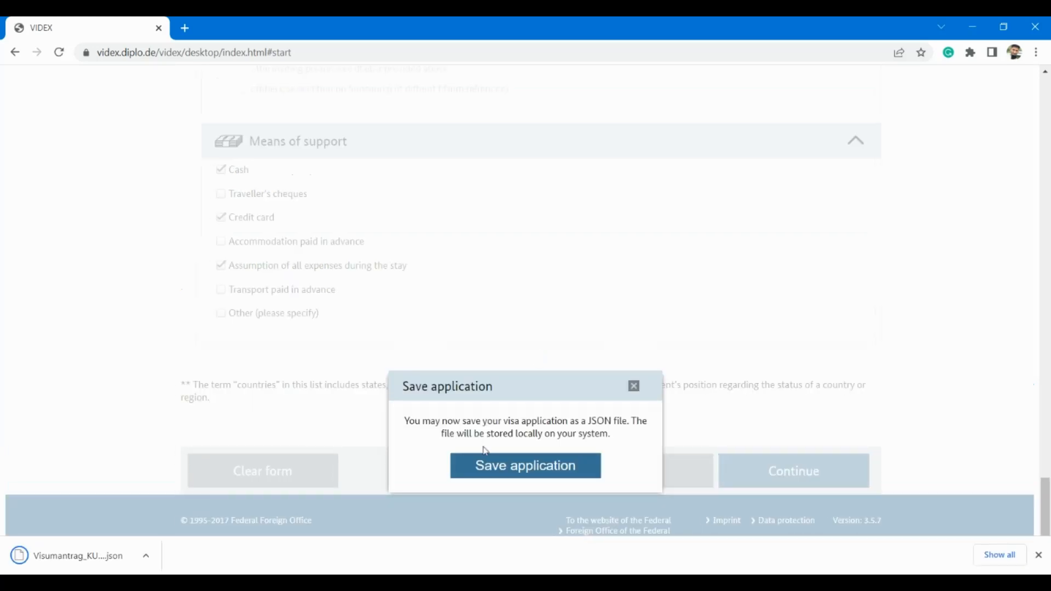
{"action": "left_click", "coordinate": [634, 388]}
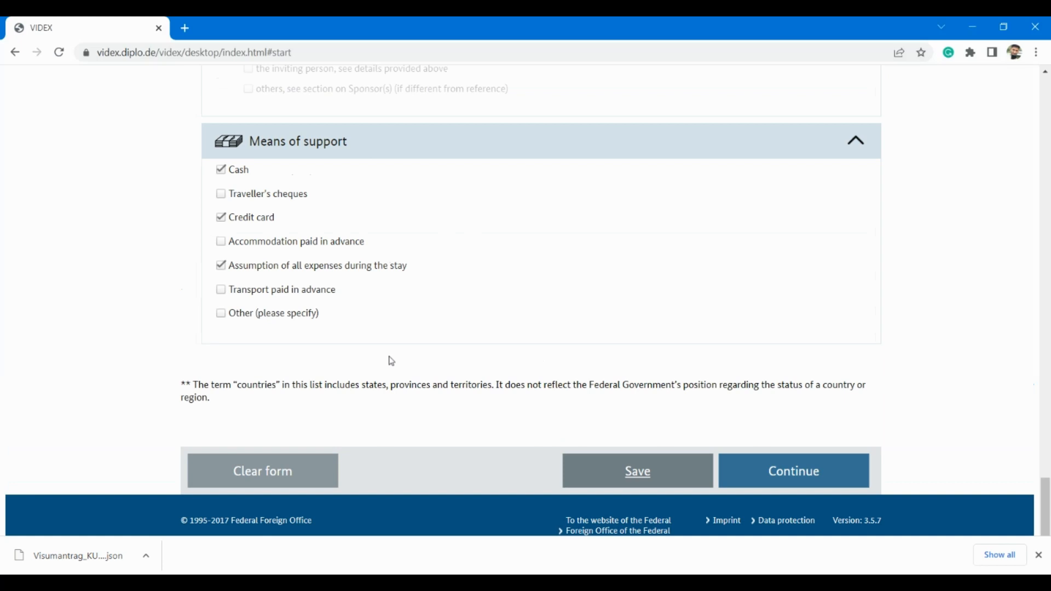
{"action": "left_click", "coordinate": [807, 486]}
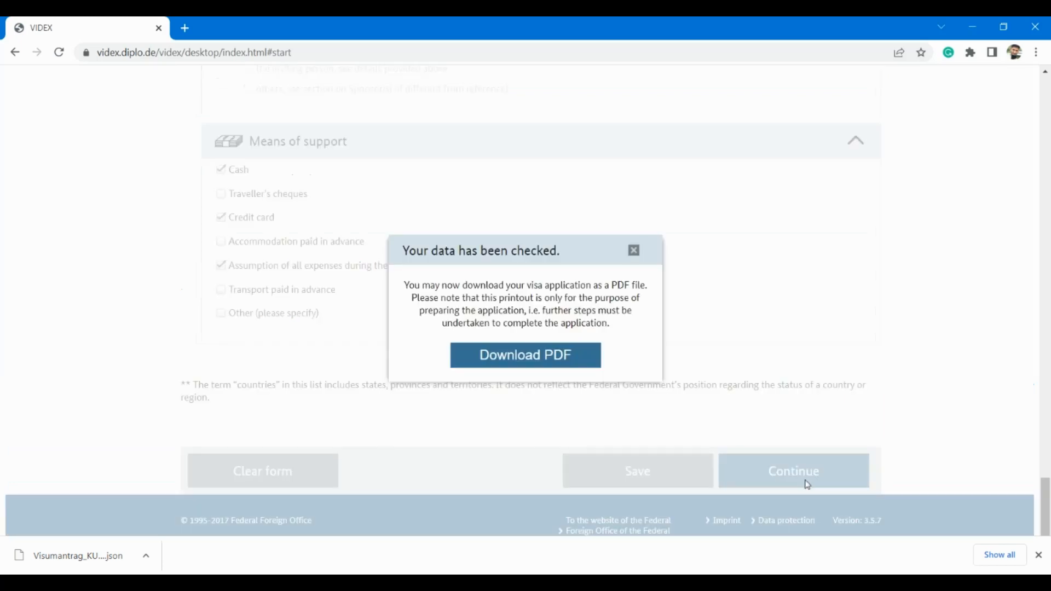
Step: Download the checked visa application as a PDF and open the downloaded file
{"action": "left_click", "coordinate": [515, 371]}
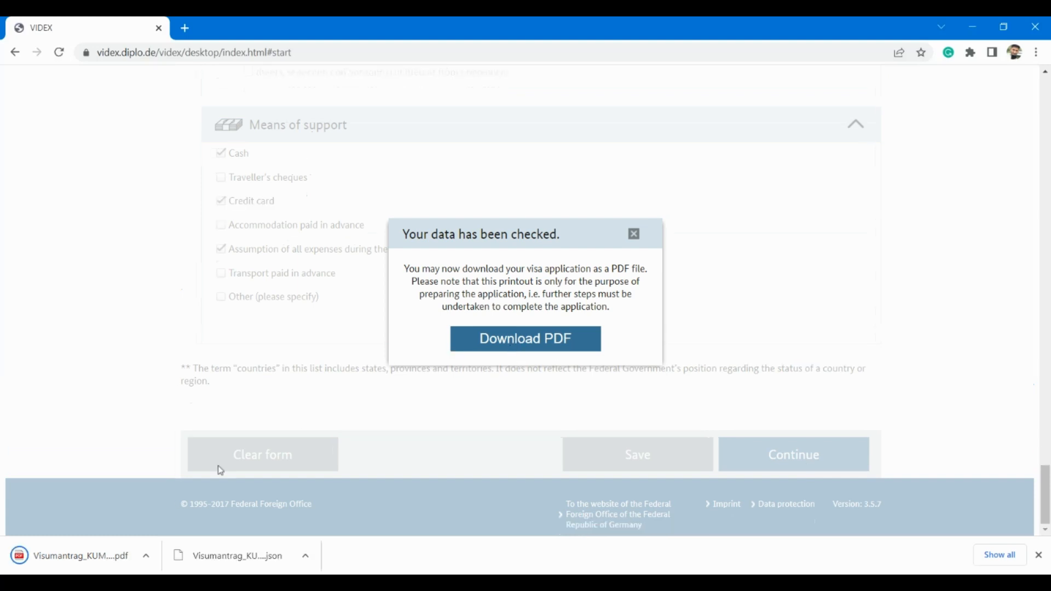
{"action": "left_click", "coordinate": [634, 234]}
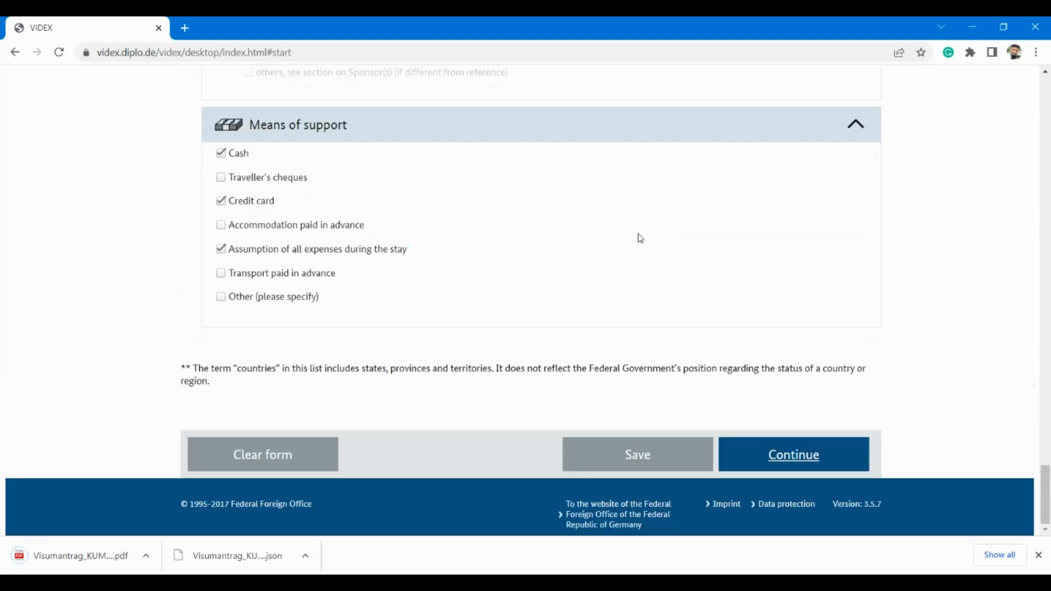
{"action": "left_click", "coordinate": [85, 567]}
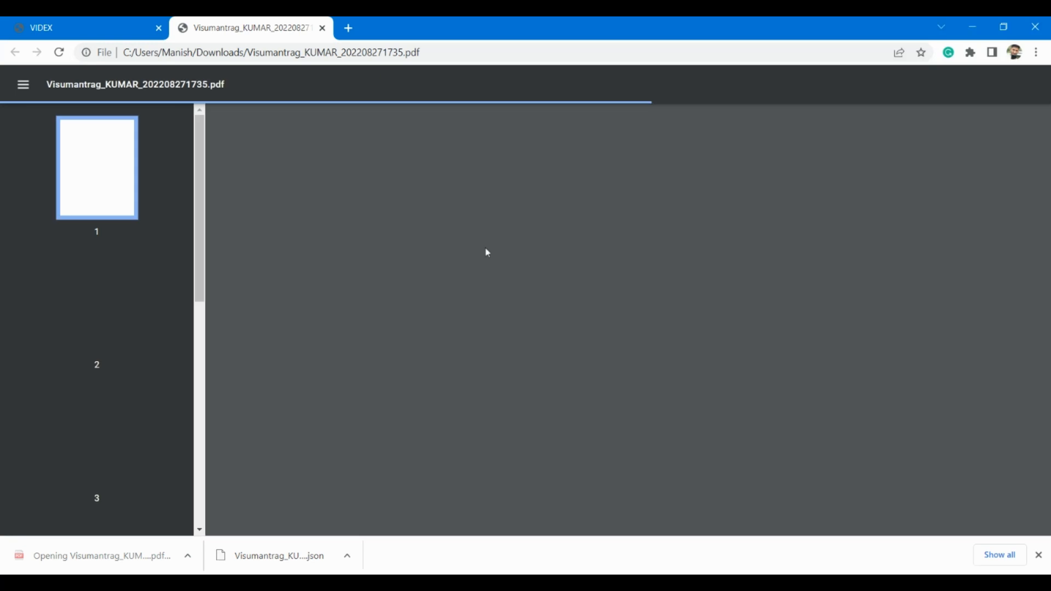
{"action": "scroll", "coordinate": [543, 273], "scroll_direction": "down", "scroll_amount": 2}
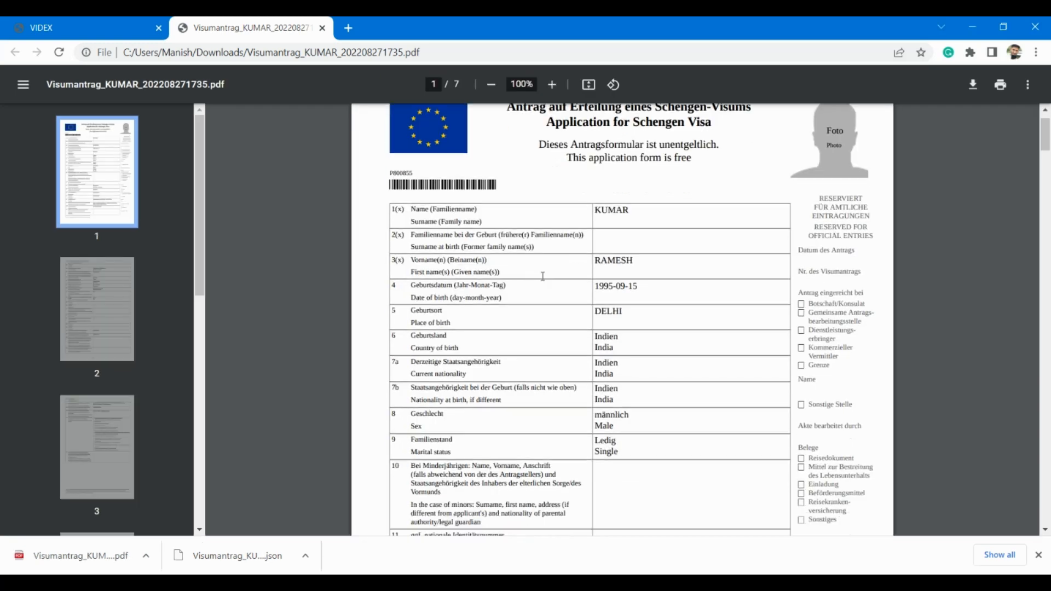
{"action": "scroll", "coordinate": [543, 276], "scroll_direction": "down", "scroll_amount": 20}
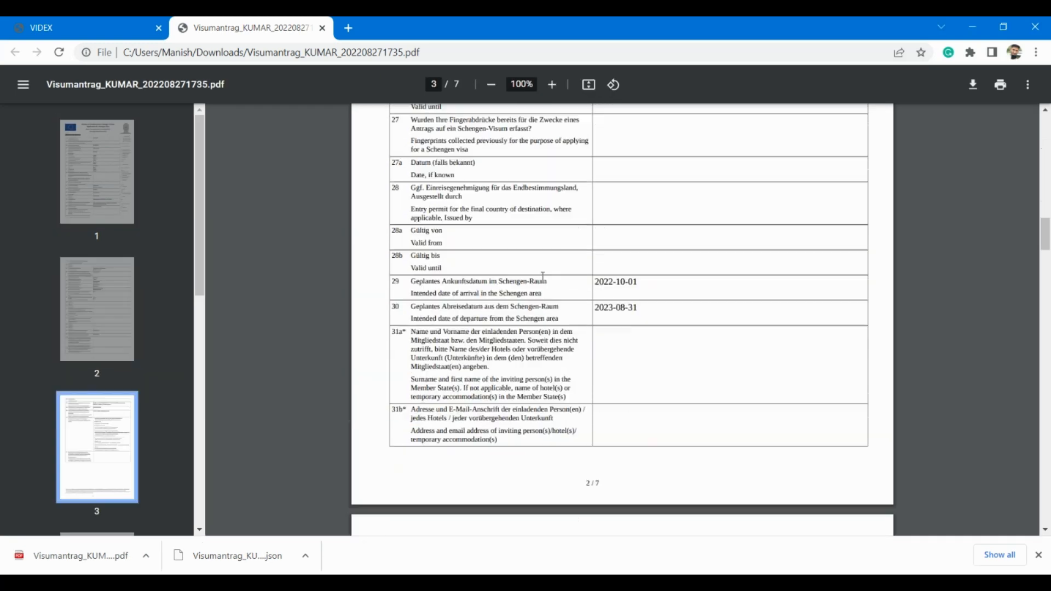
{"action": "scroll", "coordinate": [544, 277], "scroll_direction": "down", "scroll_amount": 20}
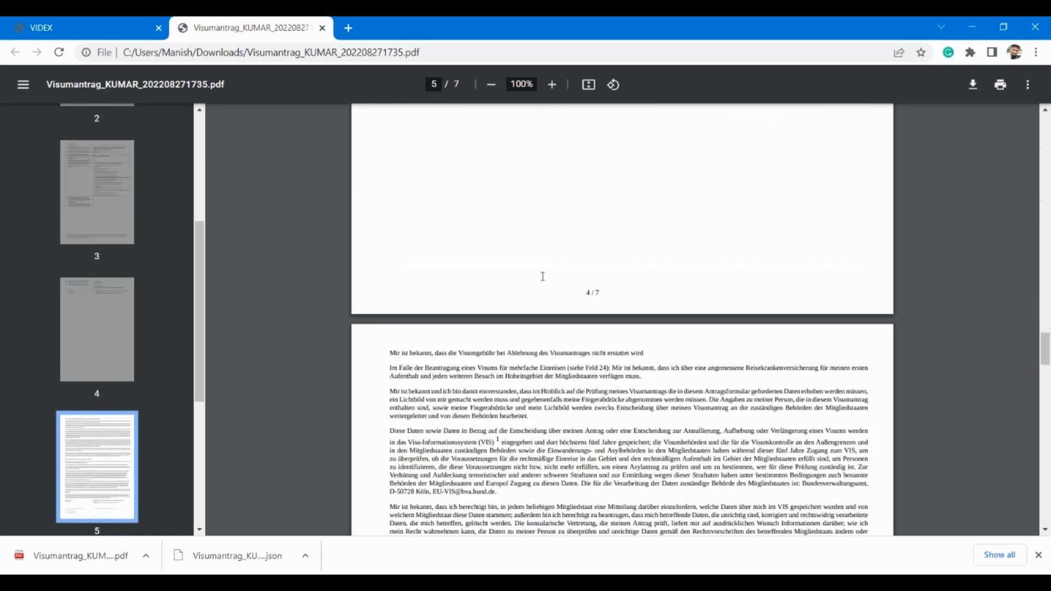
{"action": "scroll", "coordinate": [543, 276], "scroll_direction": "down", "scroll_amount": 20}
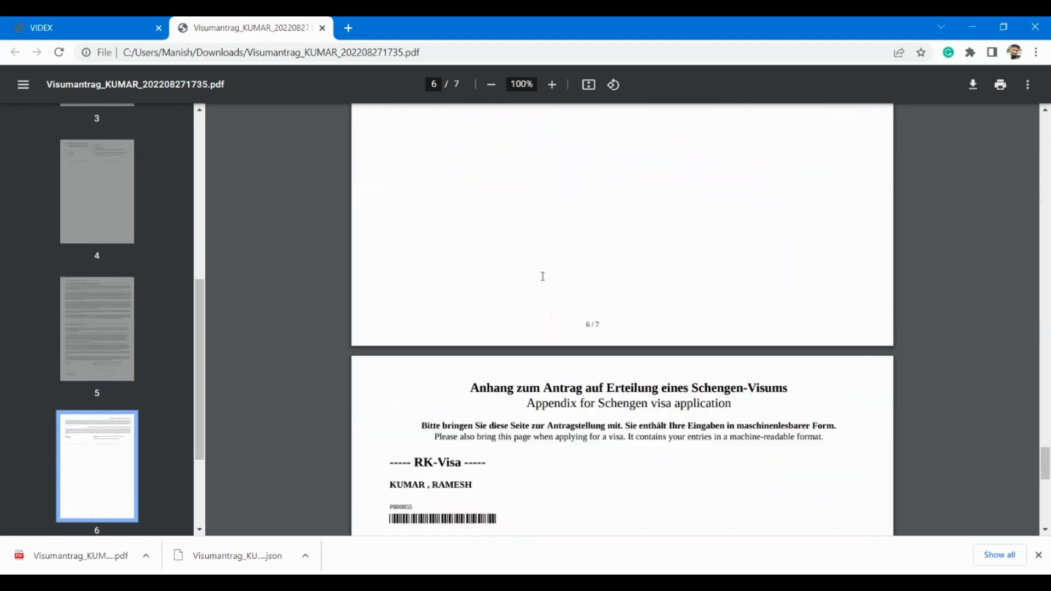
{"action": "scroll", "coordinate": [544, 277], "scroll_direction": "down", "scroll_amount": 8}
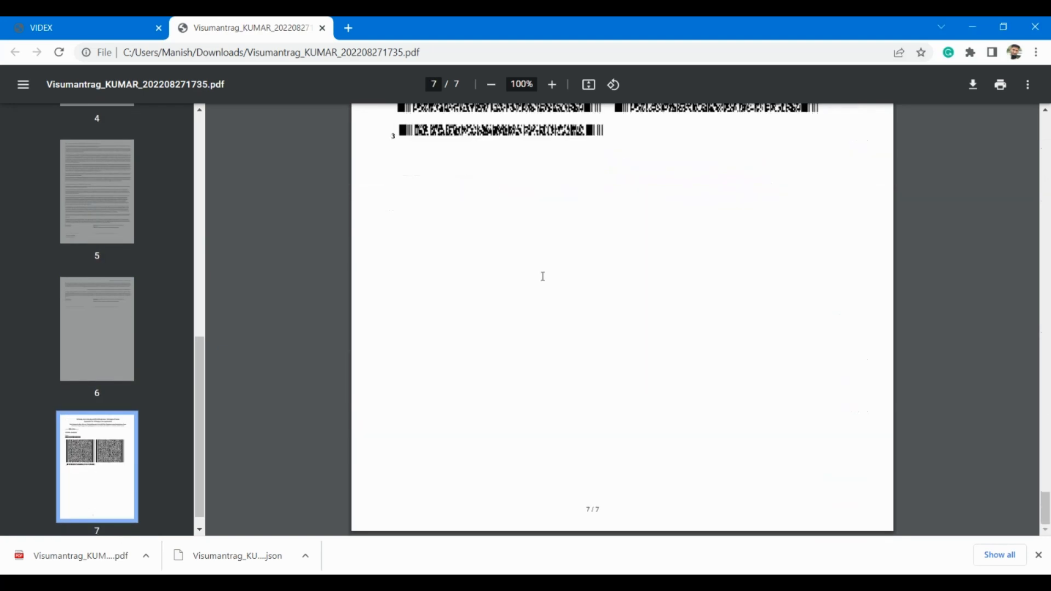
{"action": "scroll", "coordinate": [543, 277], "scroll_direction": "up", "scroll_amount": 20}
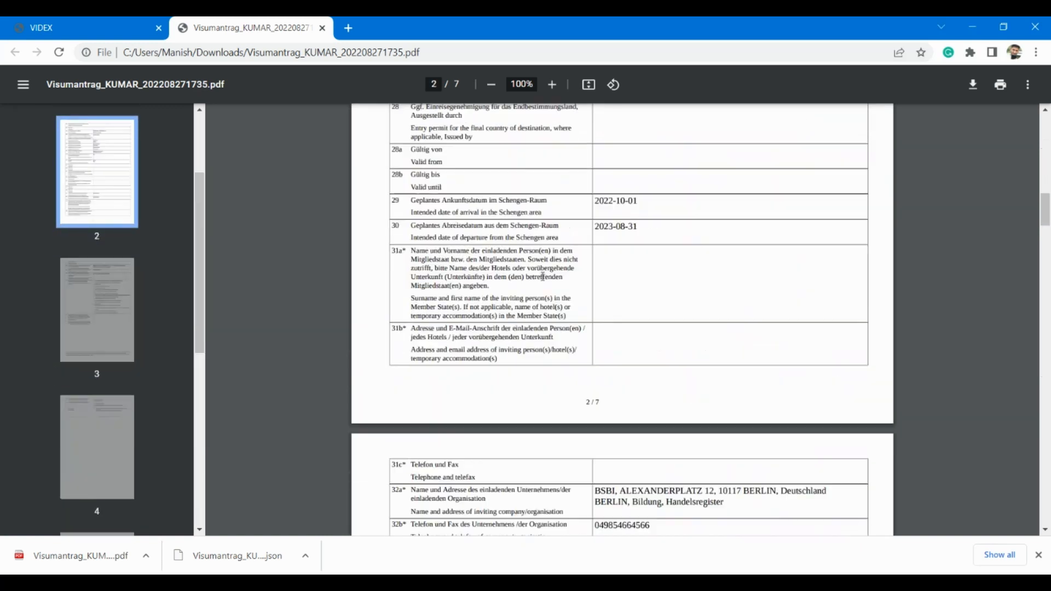
{"action": "scroll", "coordinate": [543, 276], "scroll_direction": "up", "scroll_amount": 15}
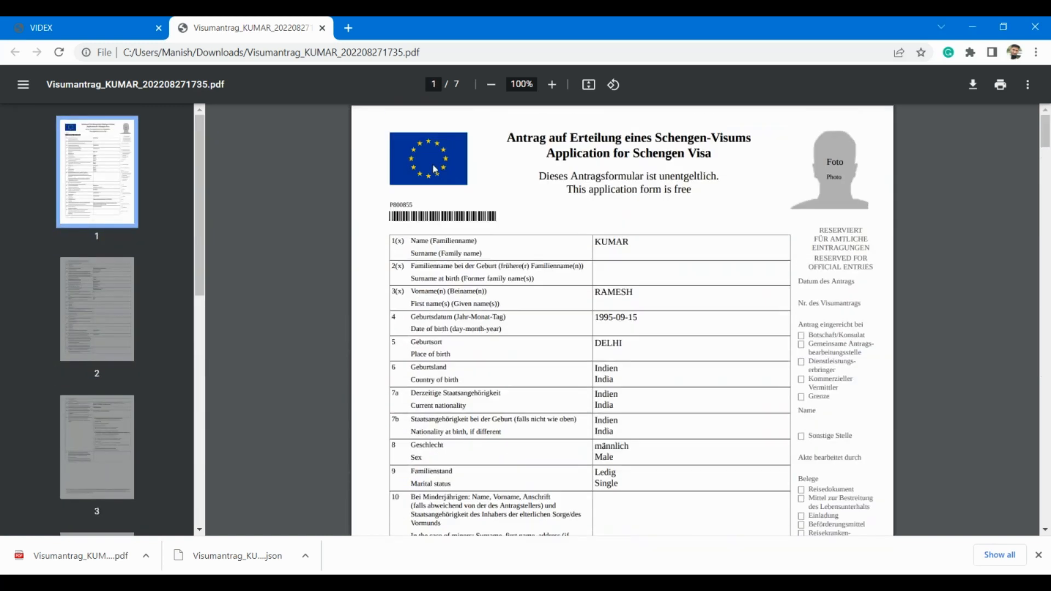
Step: Return to the VIDEX tab and review the completed form up to the Welcome to VIDEX header
{"action": "left_click", "coordinate": [76, 22]}
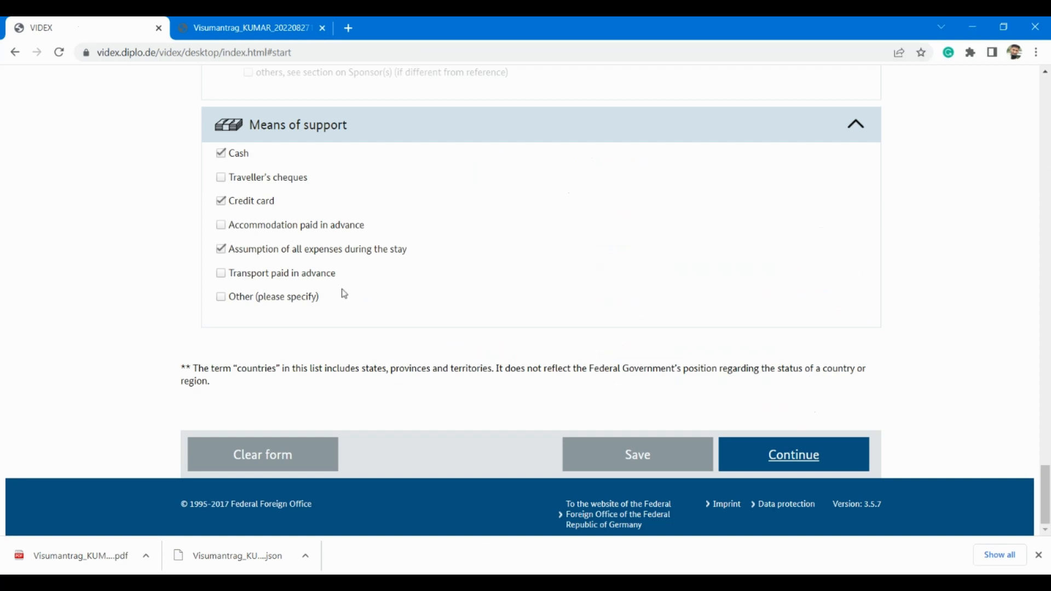
{"action": "scroll", "coordinate": [353, 290], "scroll_direction": "up", "scroll_amount": 20}
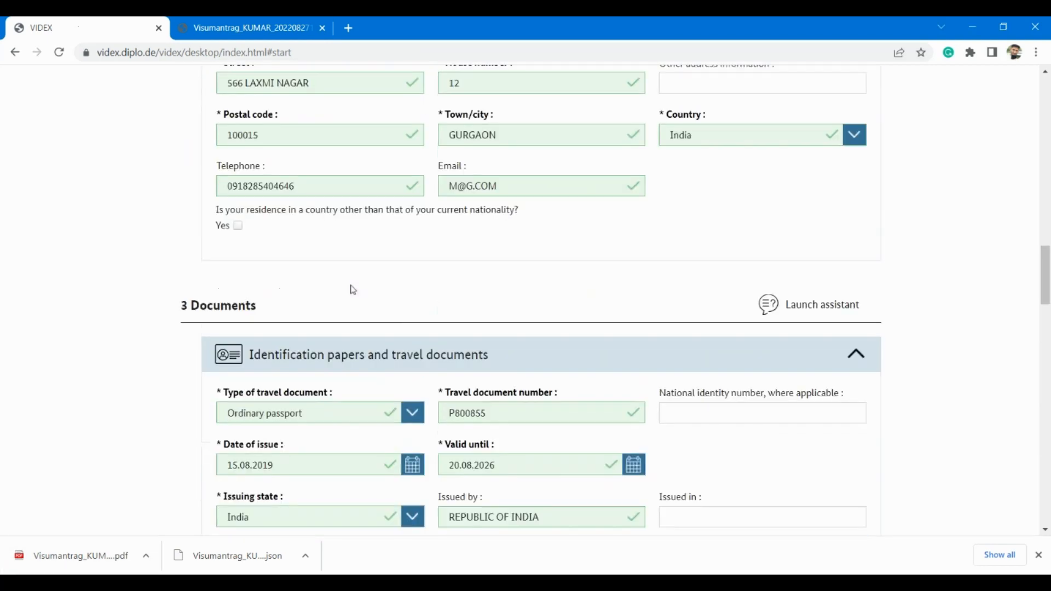
{"action": "scroll", "coordinate": [353, 290], "scroll_direction": "down", "scroll_amount": 4}
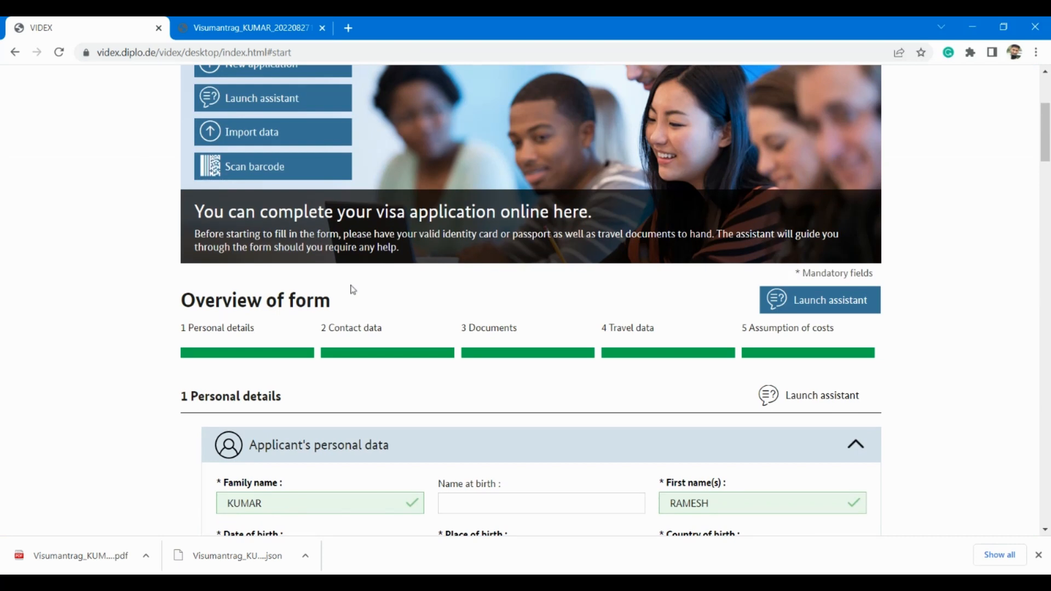
{"action": "scroll", "coordinate": [353, 290], "scroll_direction": "up", "scroll_amount": 3}
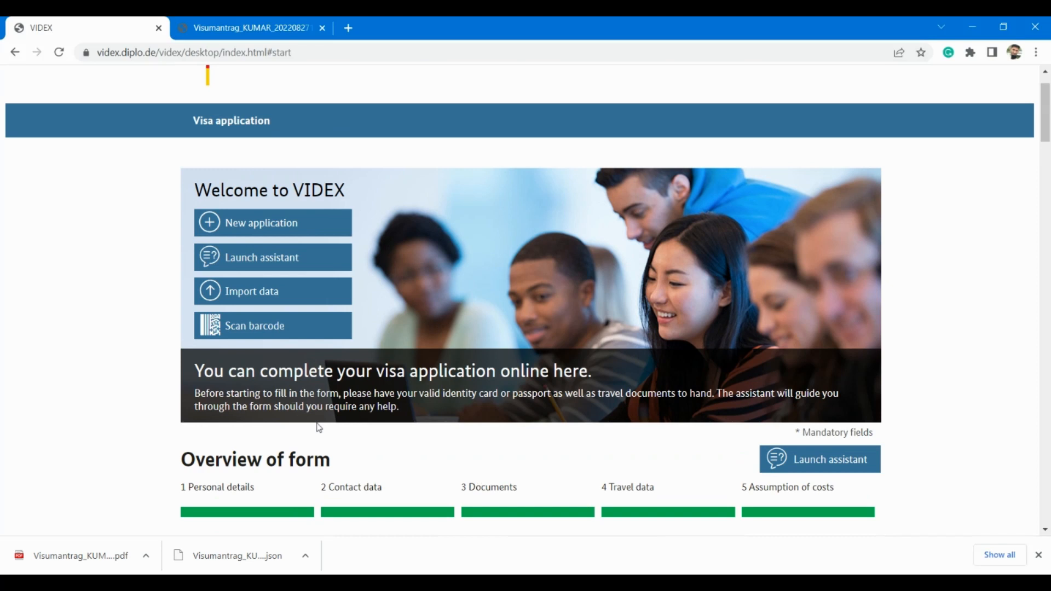
Step: Reload VIDEX and confirm the Family name field and the rest of the form are now empty
{"action": "left_click", "coordinate": [60, 53]}
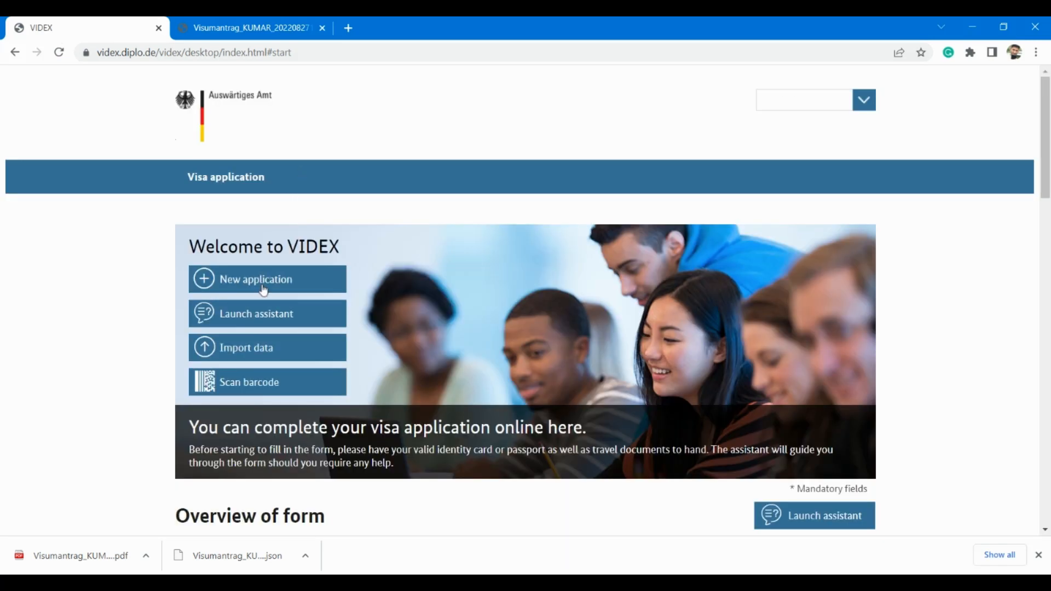
{"action": "left_click", "coordinate": [263, 290]}
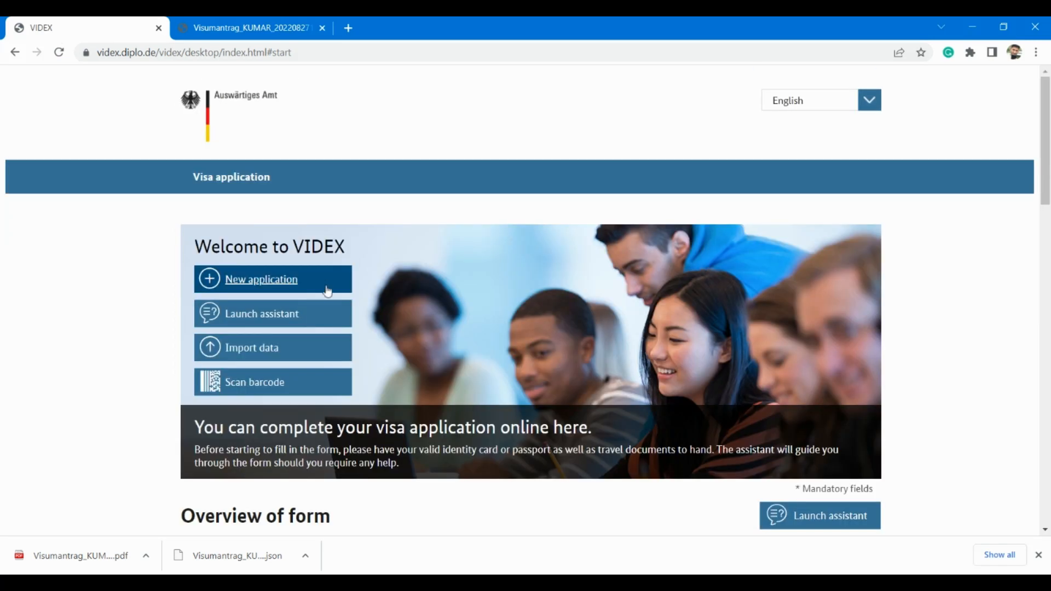
{"action": "left_click", "coordinate": [328, 285]}
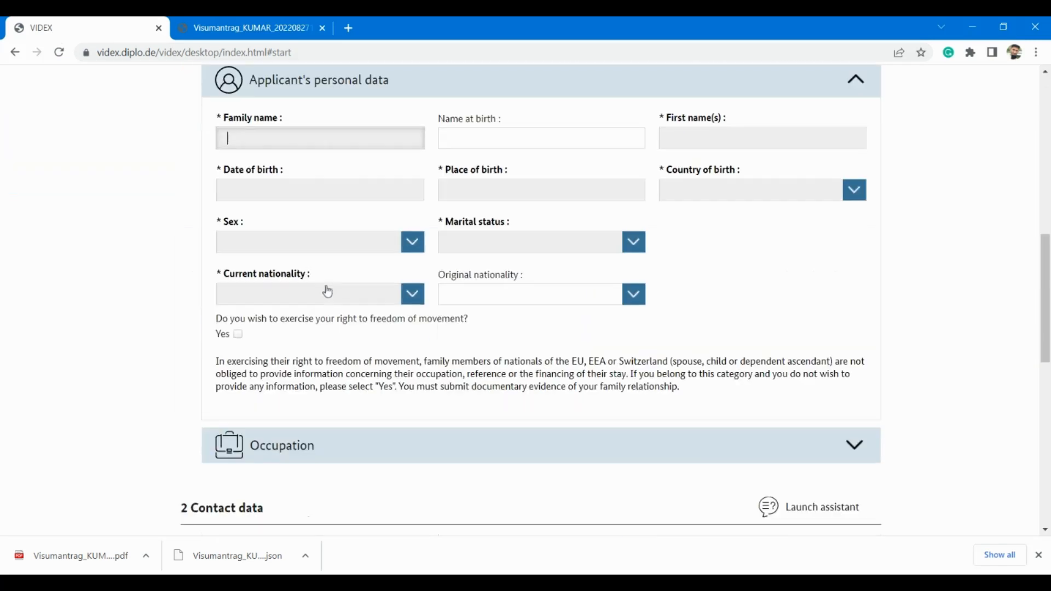
{"action": "scroll", "coordinate": [327, 290], "scroll_direction": "down", "scroll_amount": 10}
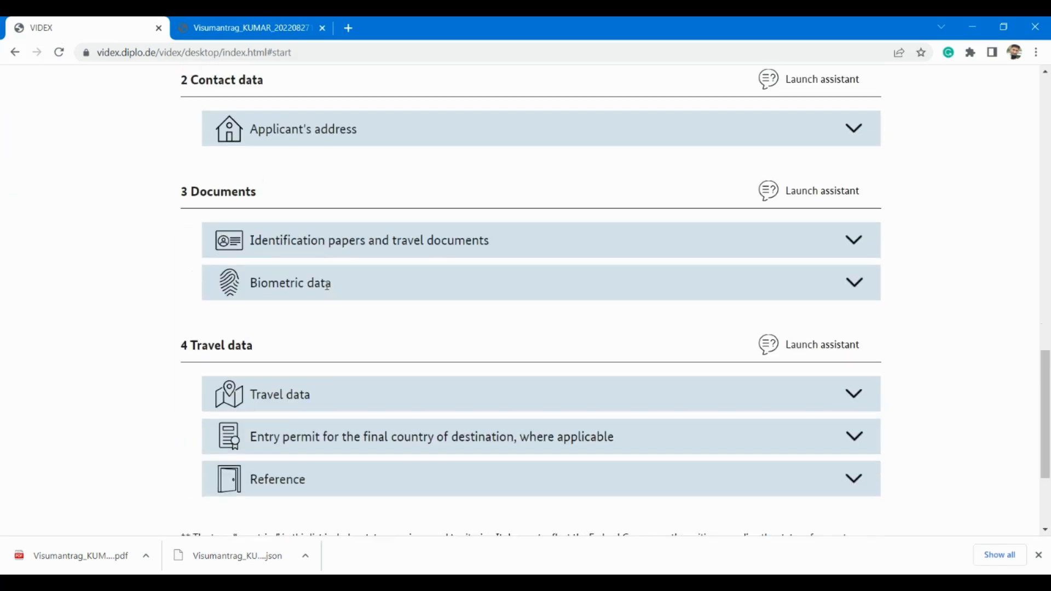
{"action": "scroll", "coordinate": [327, 291], "scroll_direction": "up", "scroll_amount": 15}
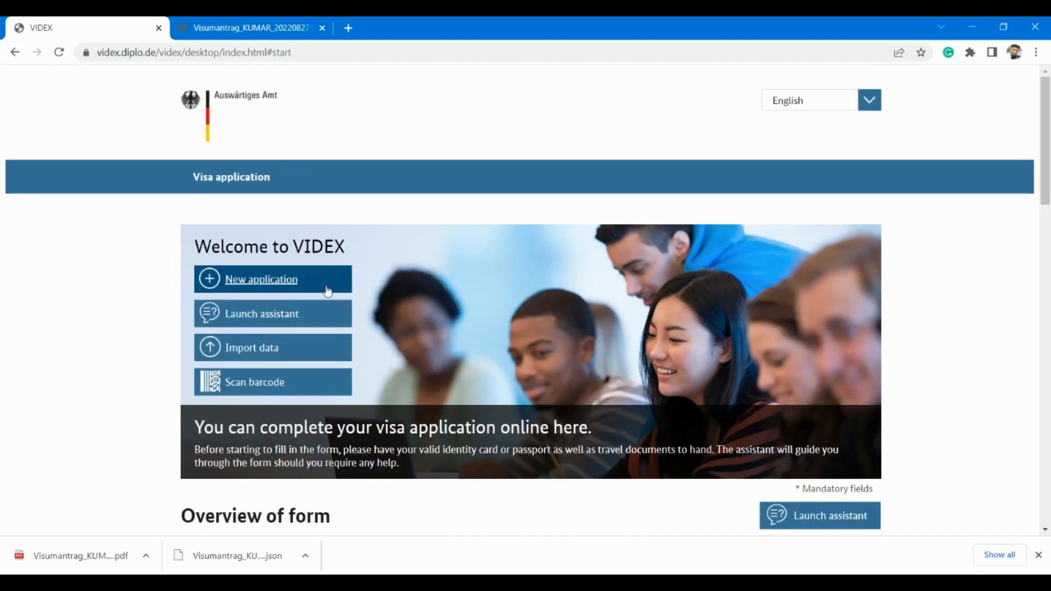
Step: Import the saved Visumantrag JSON file to refill the application
{"action": "left_click", "coordinate": [242, 360]}
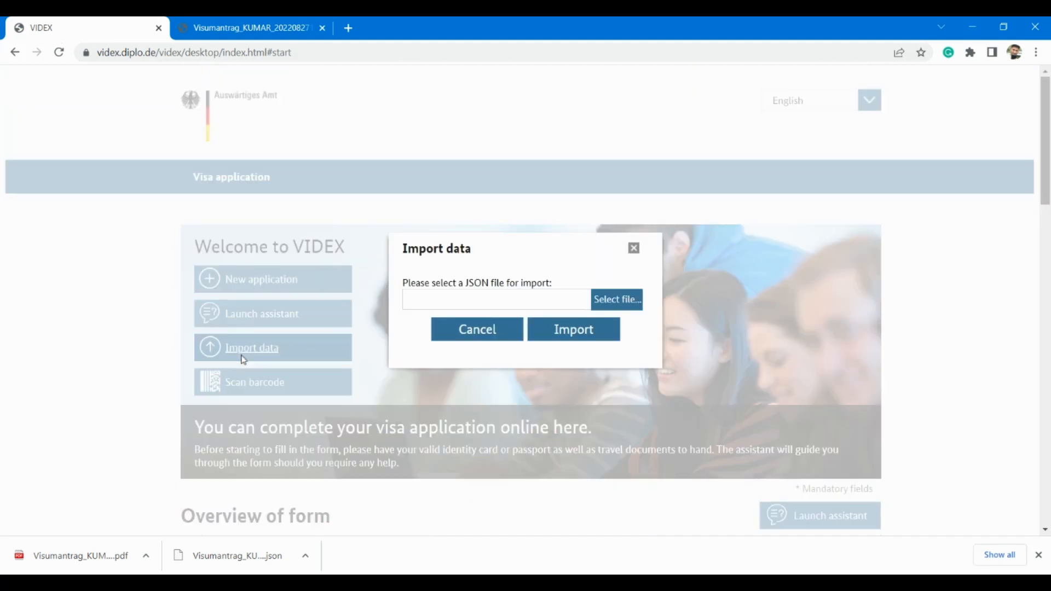
{"action": "left_click", "coordinate": [614, 307]}
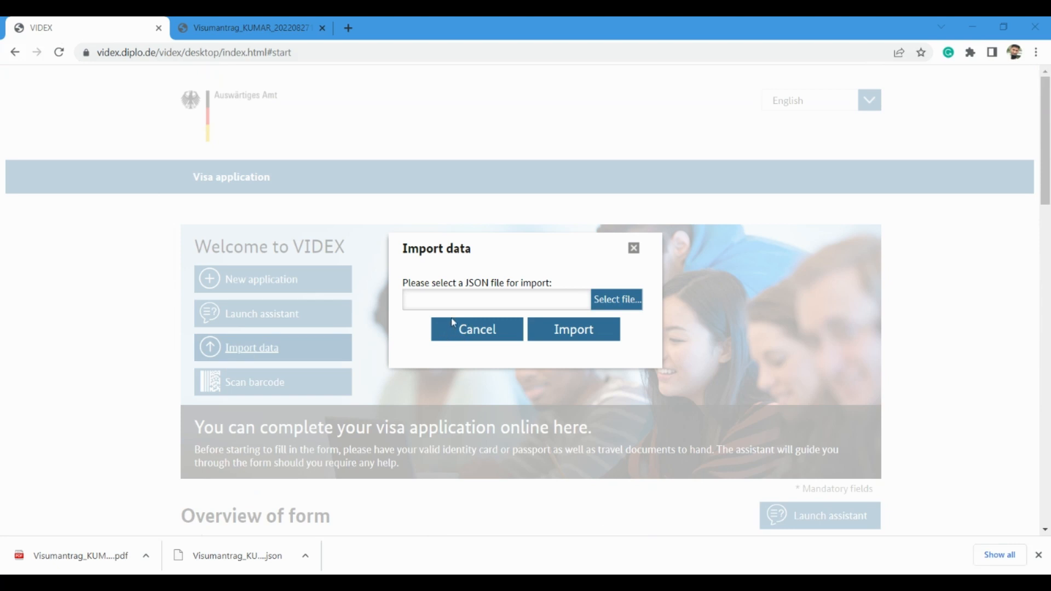
{"action": "left_click", "coordinate": [574, 339]}
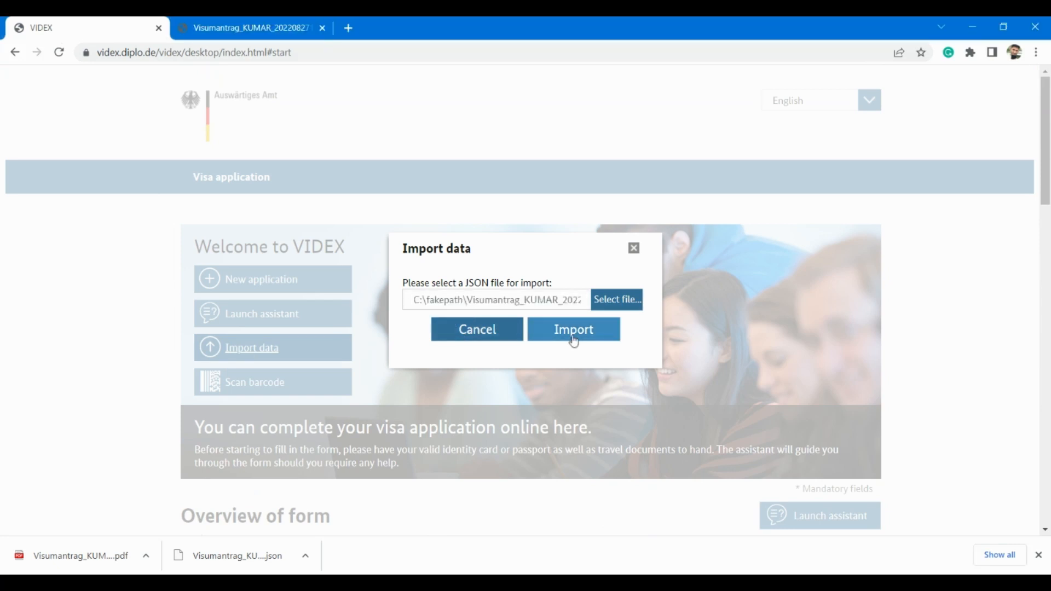
{"action": "scroll", "coordinate": [573, 339], "scroll_direction": "down", "scroll_amount": 5}
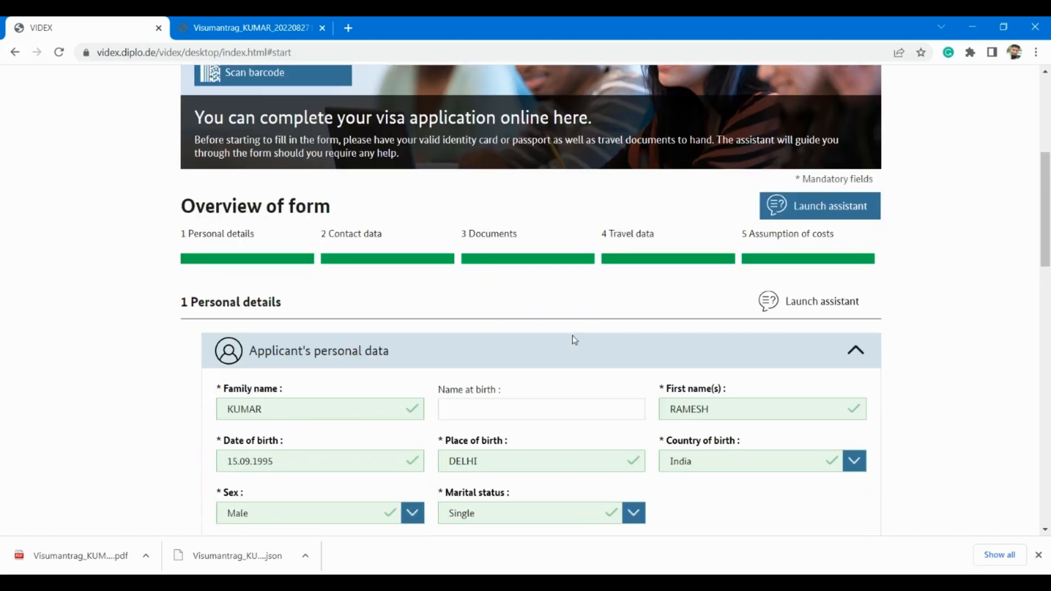
Step: Expand the Occupation, Applicant's address and Identification papers panels to verify the restored details
{"action": "scroll", "coordinate": [574, 340], "scroll_direction": "down", "scroll_amount": 9}
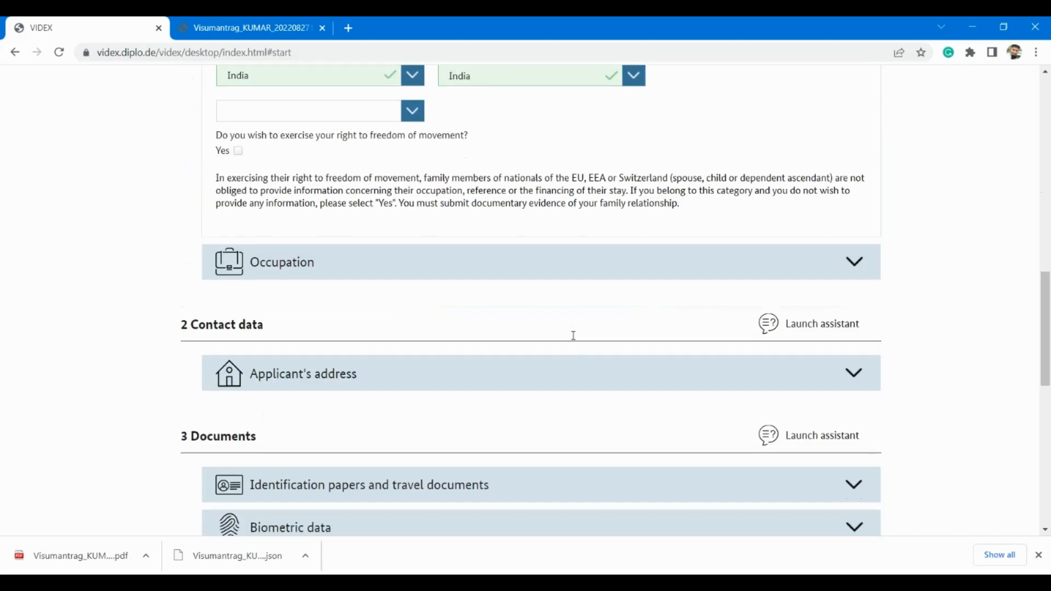
{"action": "scroll", "coordinate": [574, 336], "scroll_direction": "down", "scroll_amount": 2}
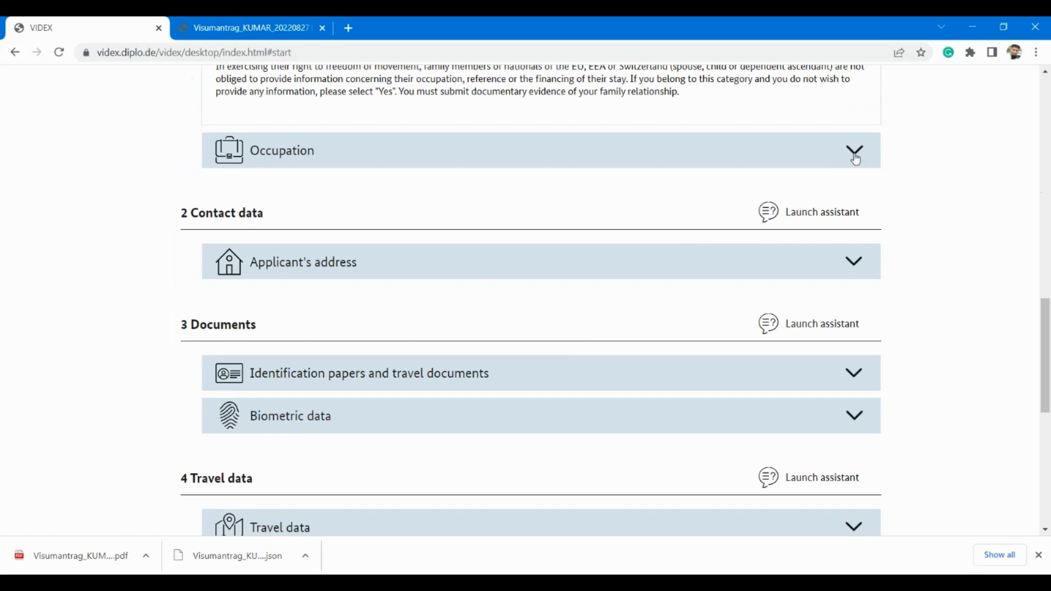
{"action": "left_click", "coordinate": [855, 154]}
{"action": "scroll", "coordinate": [617, 312], "scroll_direction": "down", "scroll_amount": 4}
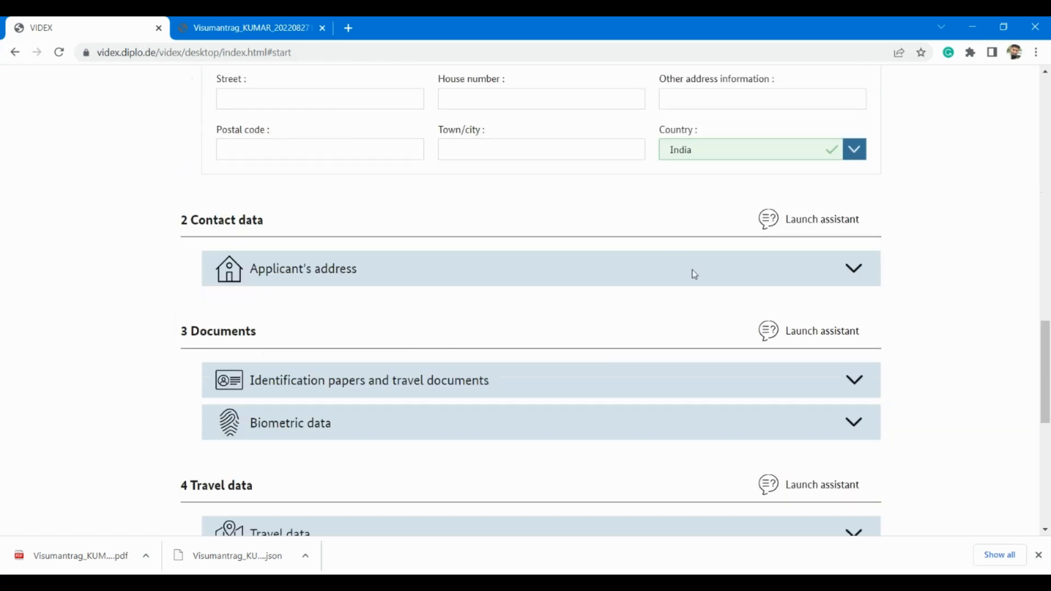
{"action": "left_click", "coordinate": [857, 278]}
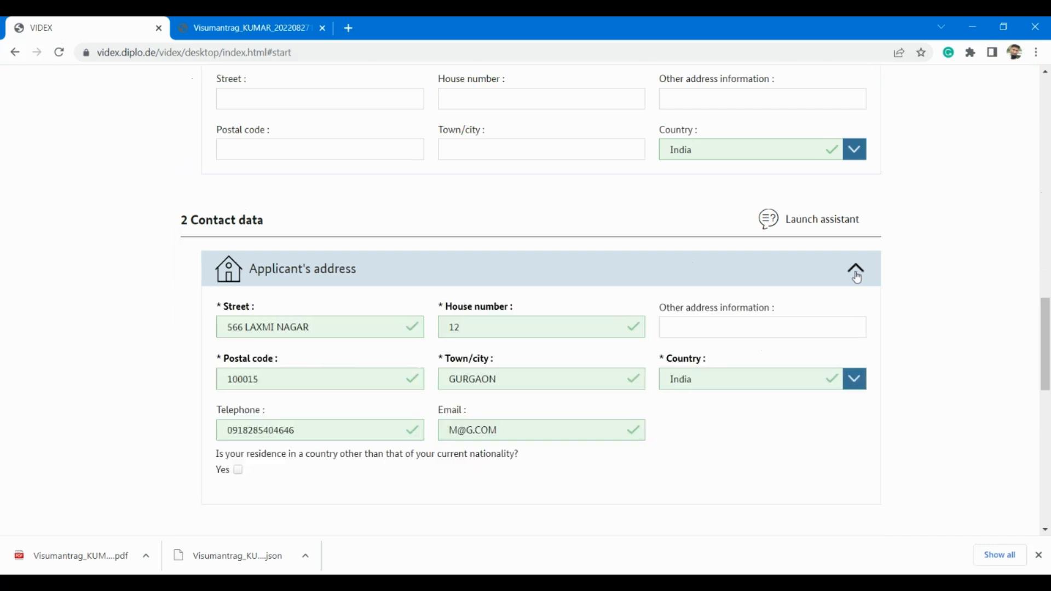
{"action": "scroll", "coordinate": [648, 338], "scroll_direction": "down", "scroll_amount": 5}
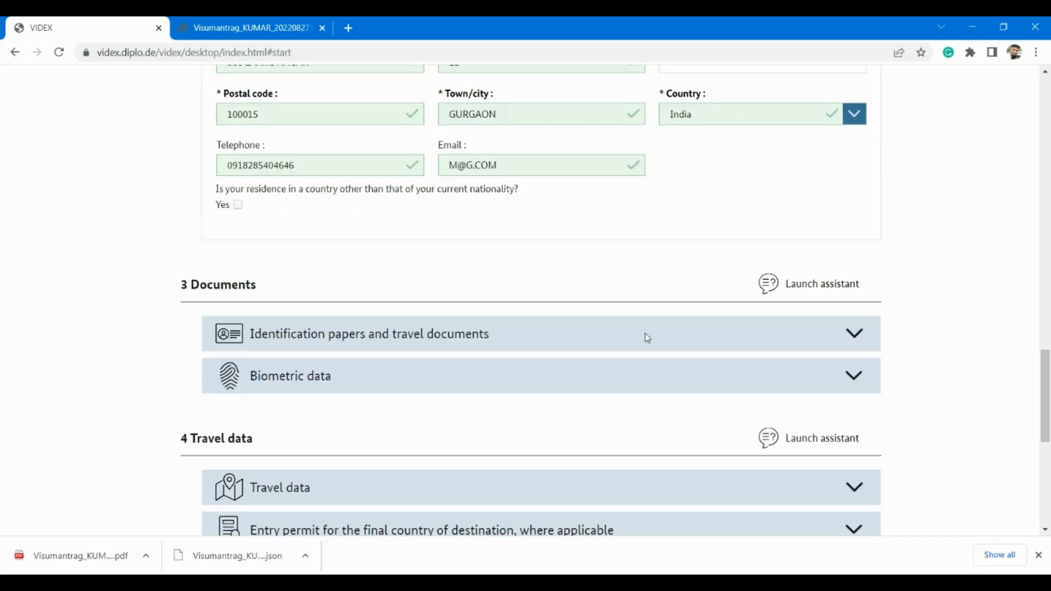
{"action": "left_click", "coordinate": [855, 332]}
{"action": "scroll", "coordinate": [620, 421], "scroll_direction": "down", "scroll_amount": 10}
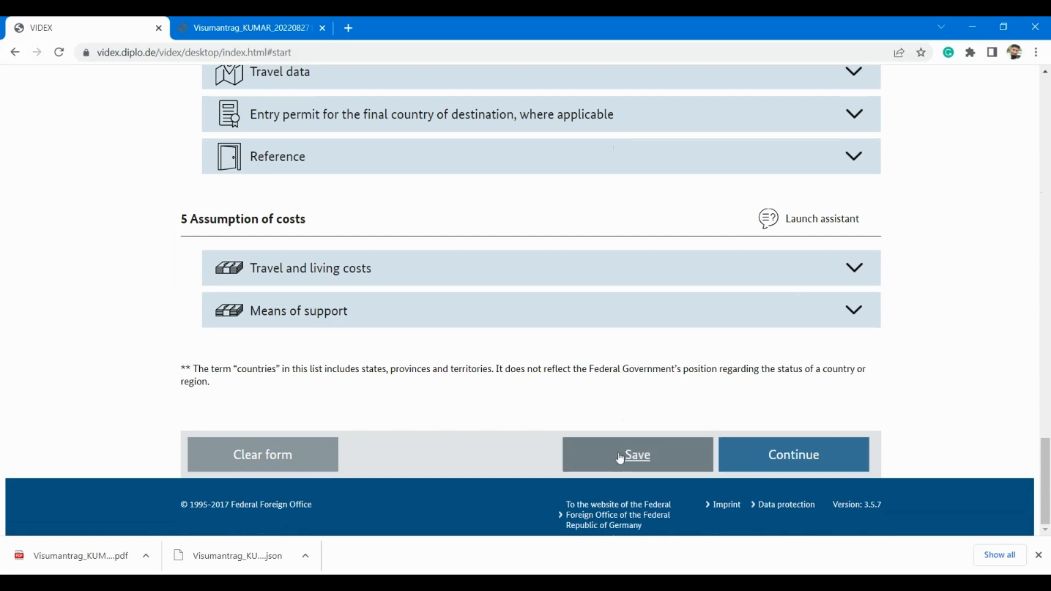
{"action": "left_click", "coordinate": [620, 459]}
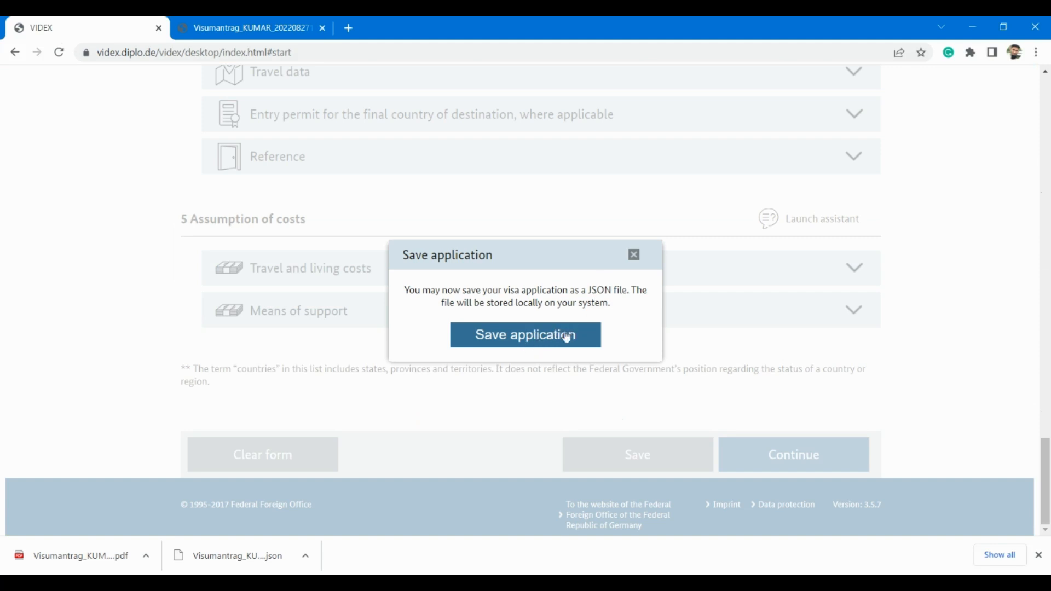
{"action": "left_click", "coordinate": [635, 255]}
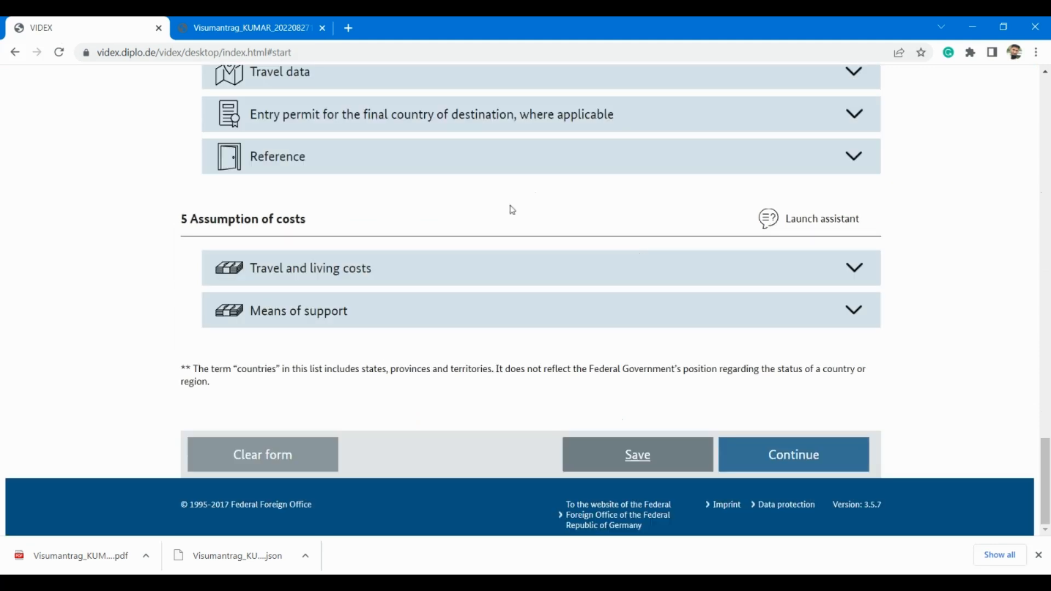
{"action": "scroll", "coordinate": [513, 209], "scroll_direction": "up", "scroll_amount": 20}
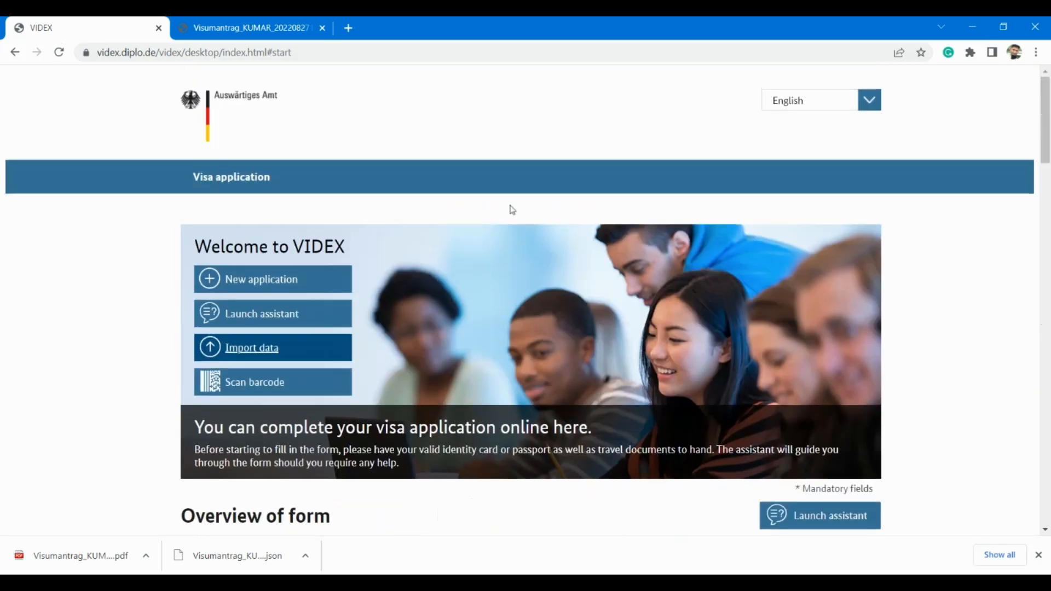
{"action": "scroll", "coordinate": [512, 210], "scroll_direction": "down", "scroll_amount": 15}
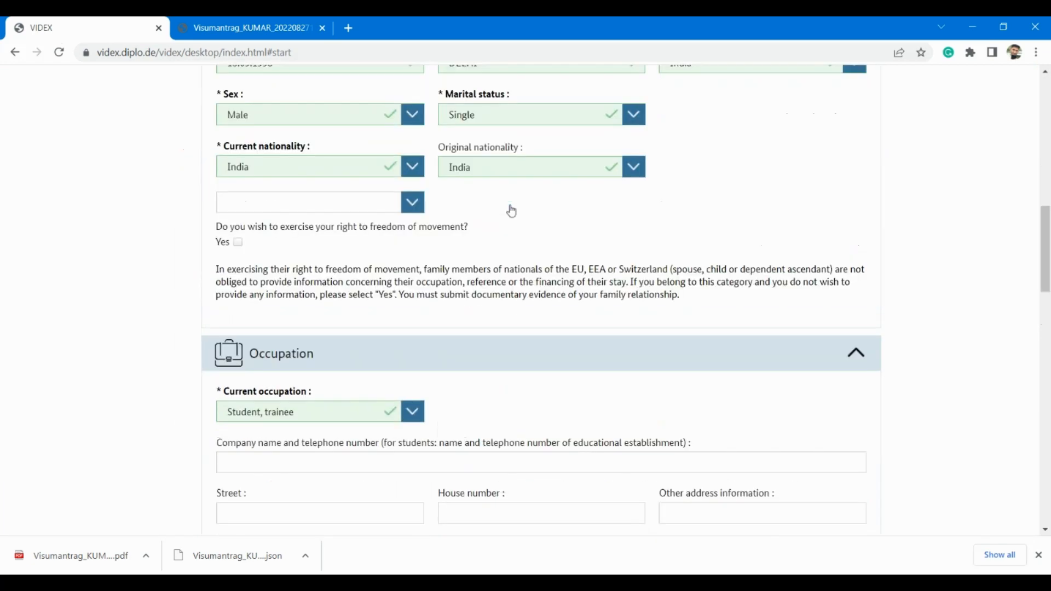
{"action": "scroll", "coordinate": [512, 211], "scroll_direction": "down", "scroll_amount": 15}
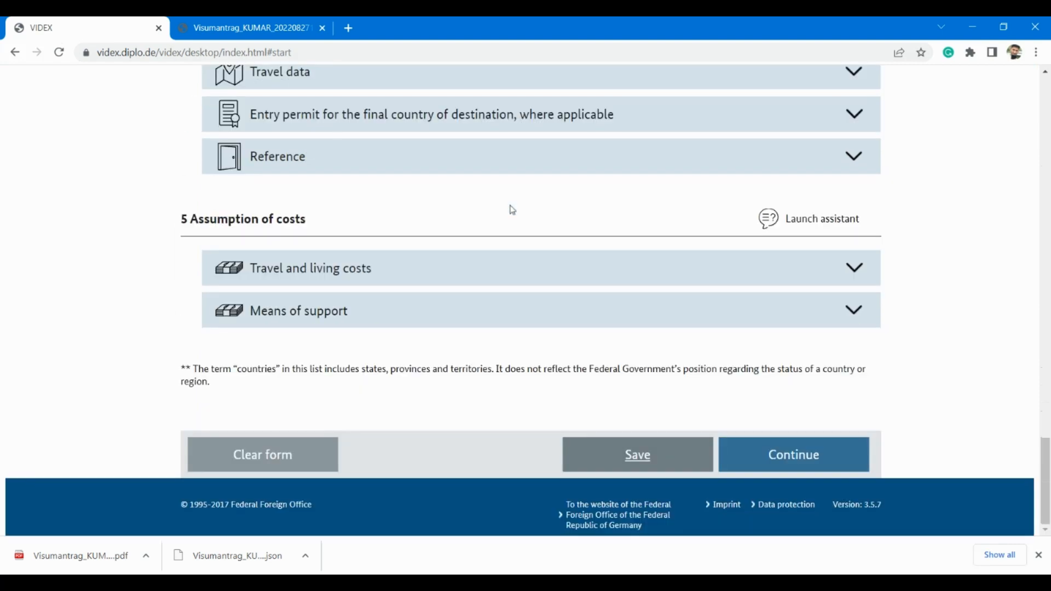
{"action": "scroll", "coordinate": [564, 320], "scroll_direction": "up", "scroll_amount": 5}
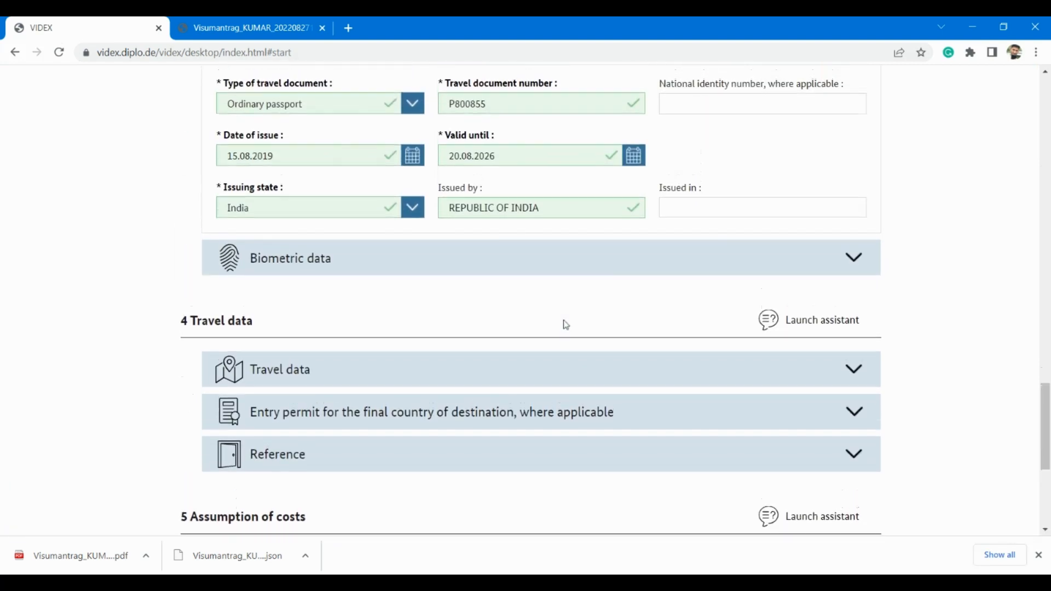
{"action": "scroll", "coordinate": [566, 325], "scroll_direction": "up", "scroll_amount": 3}
{"action": "scroll", "coordinate": [566, 324], "scroll_direction": "up", "scroll_amount": 12}
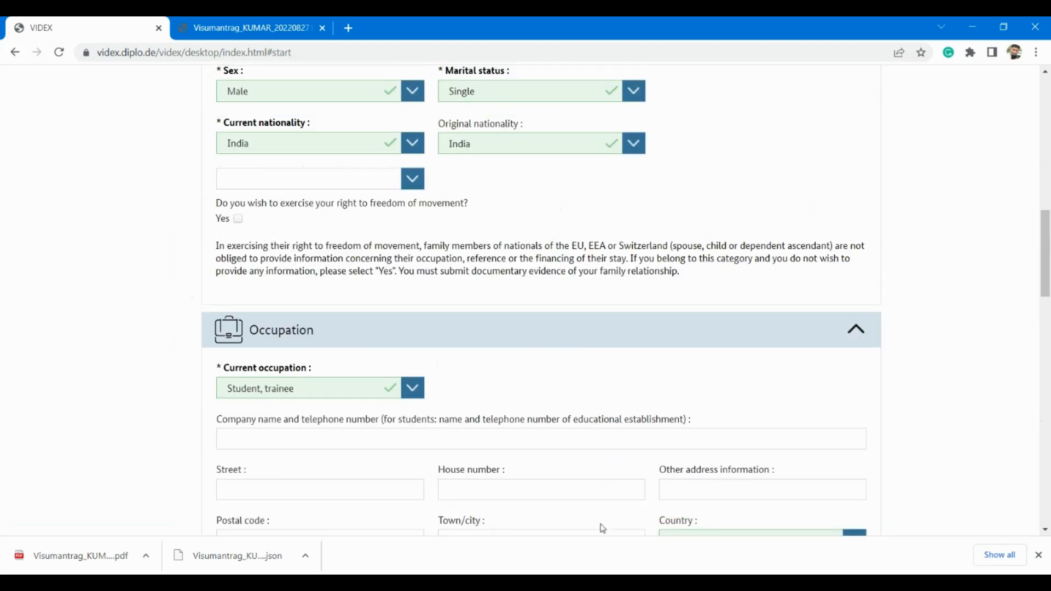